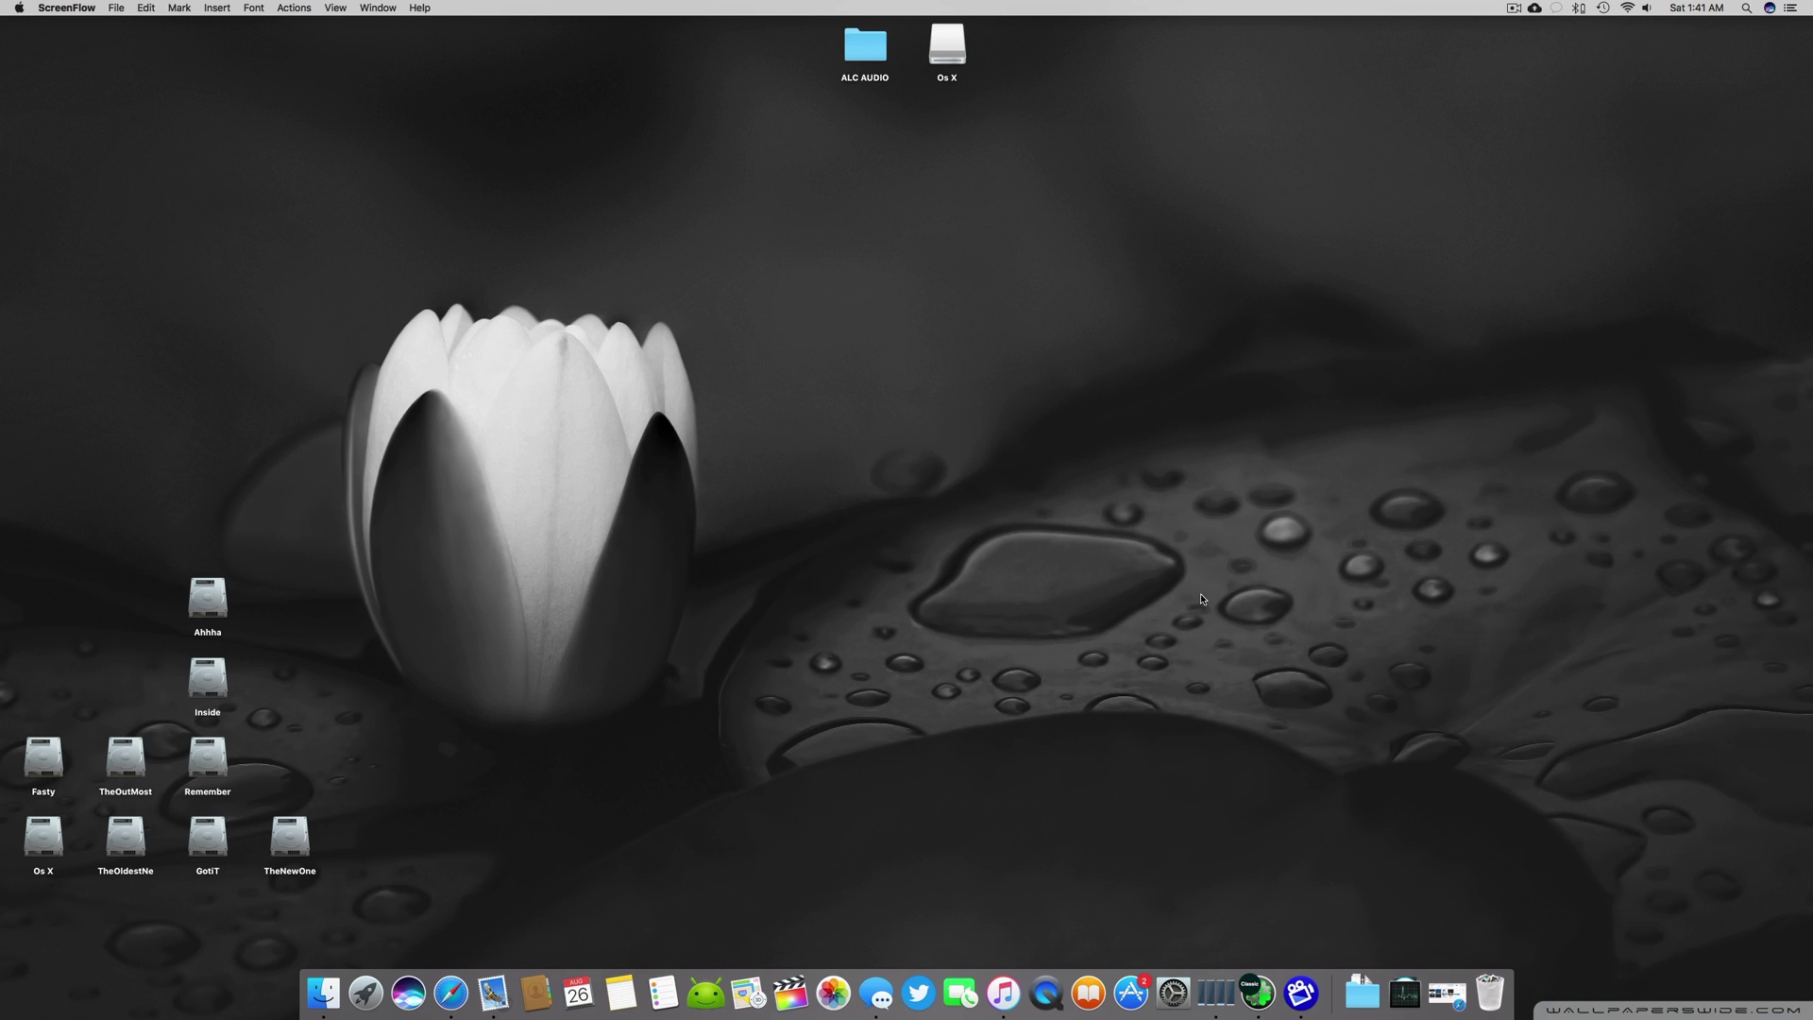
Launch MultiBeast from a Spotlight search for 'mul'.
key("super+space")
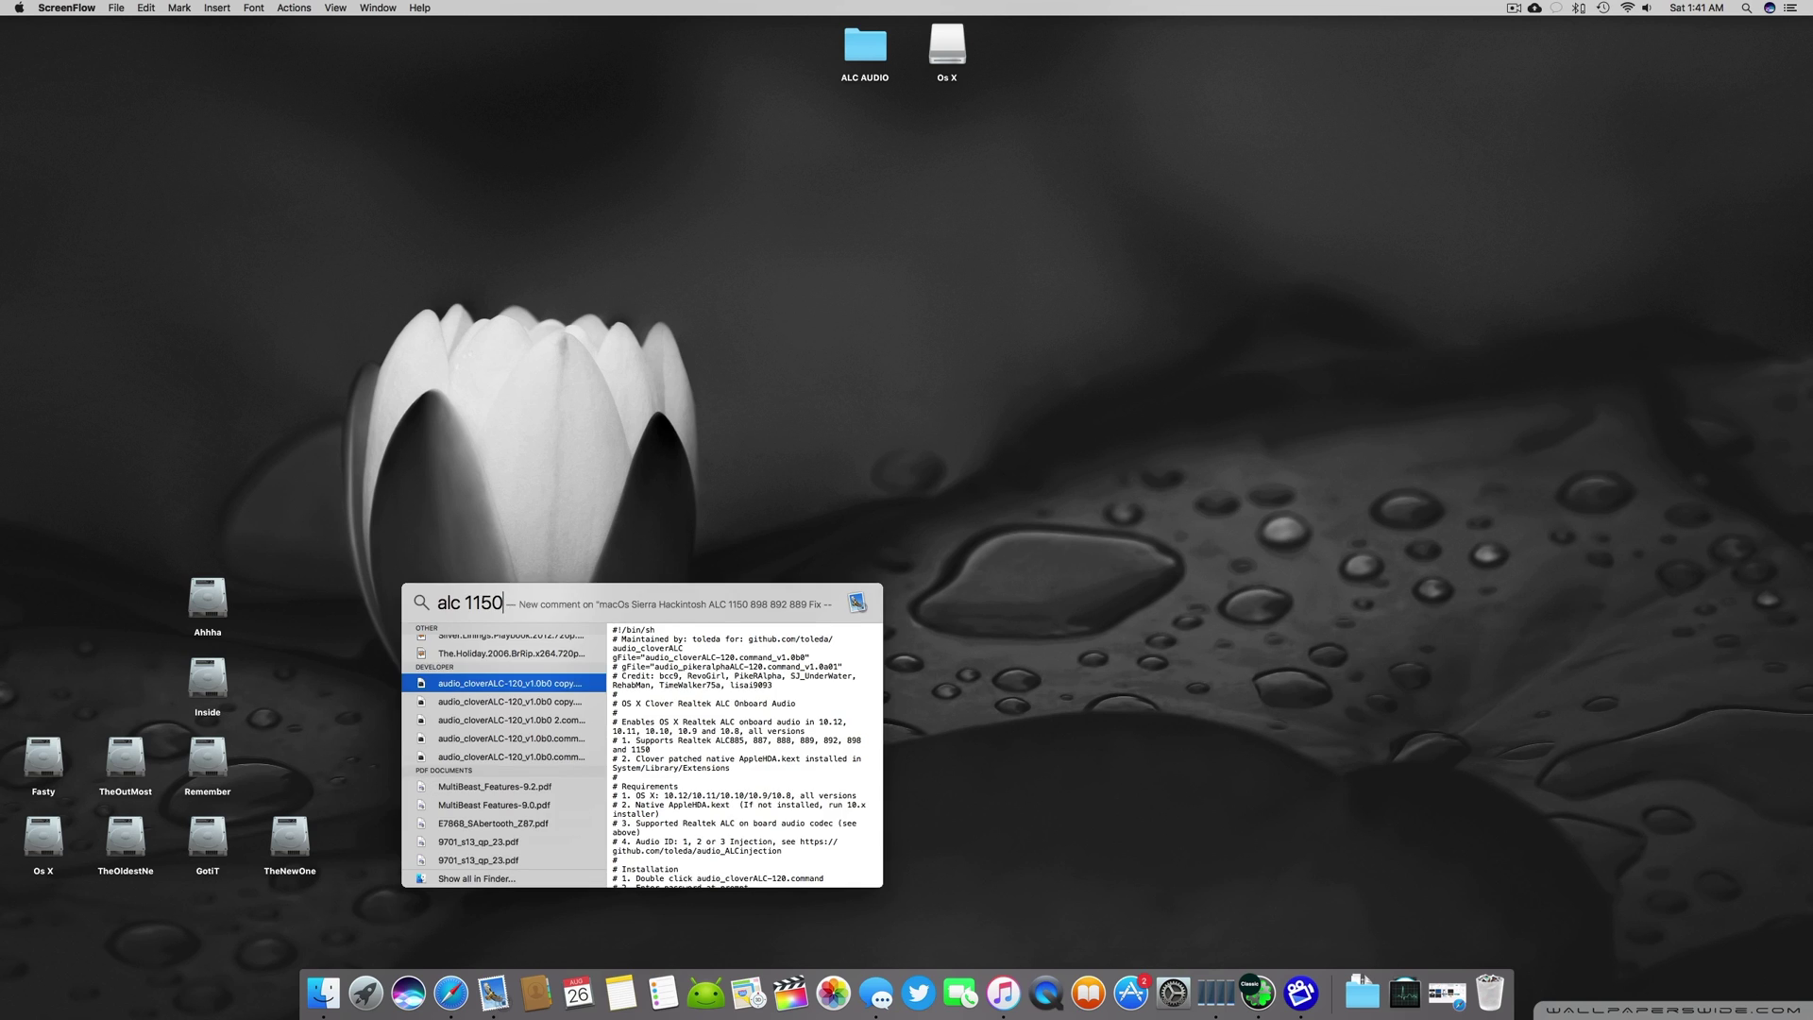
key("BackSpace")
key("BackSpace")
key("BackSpace")
key("BackSpace")
key("BackSpace")
key("BackSpace")
key("BackSpace")
key("BackSpace")
type("mul")
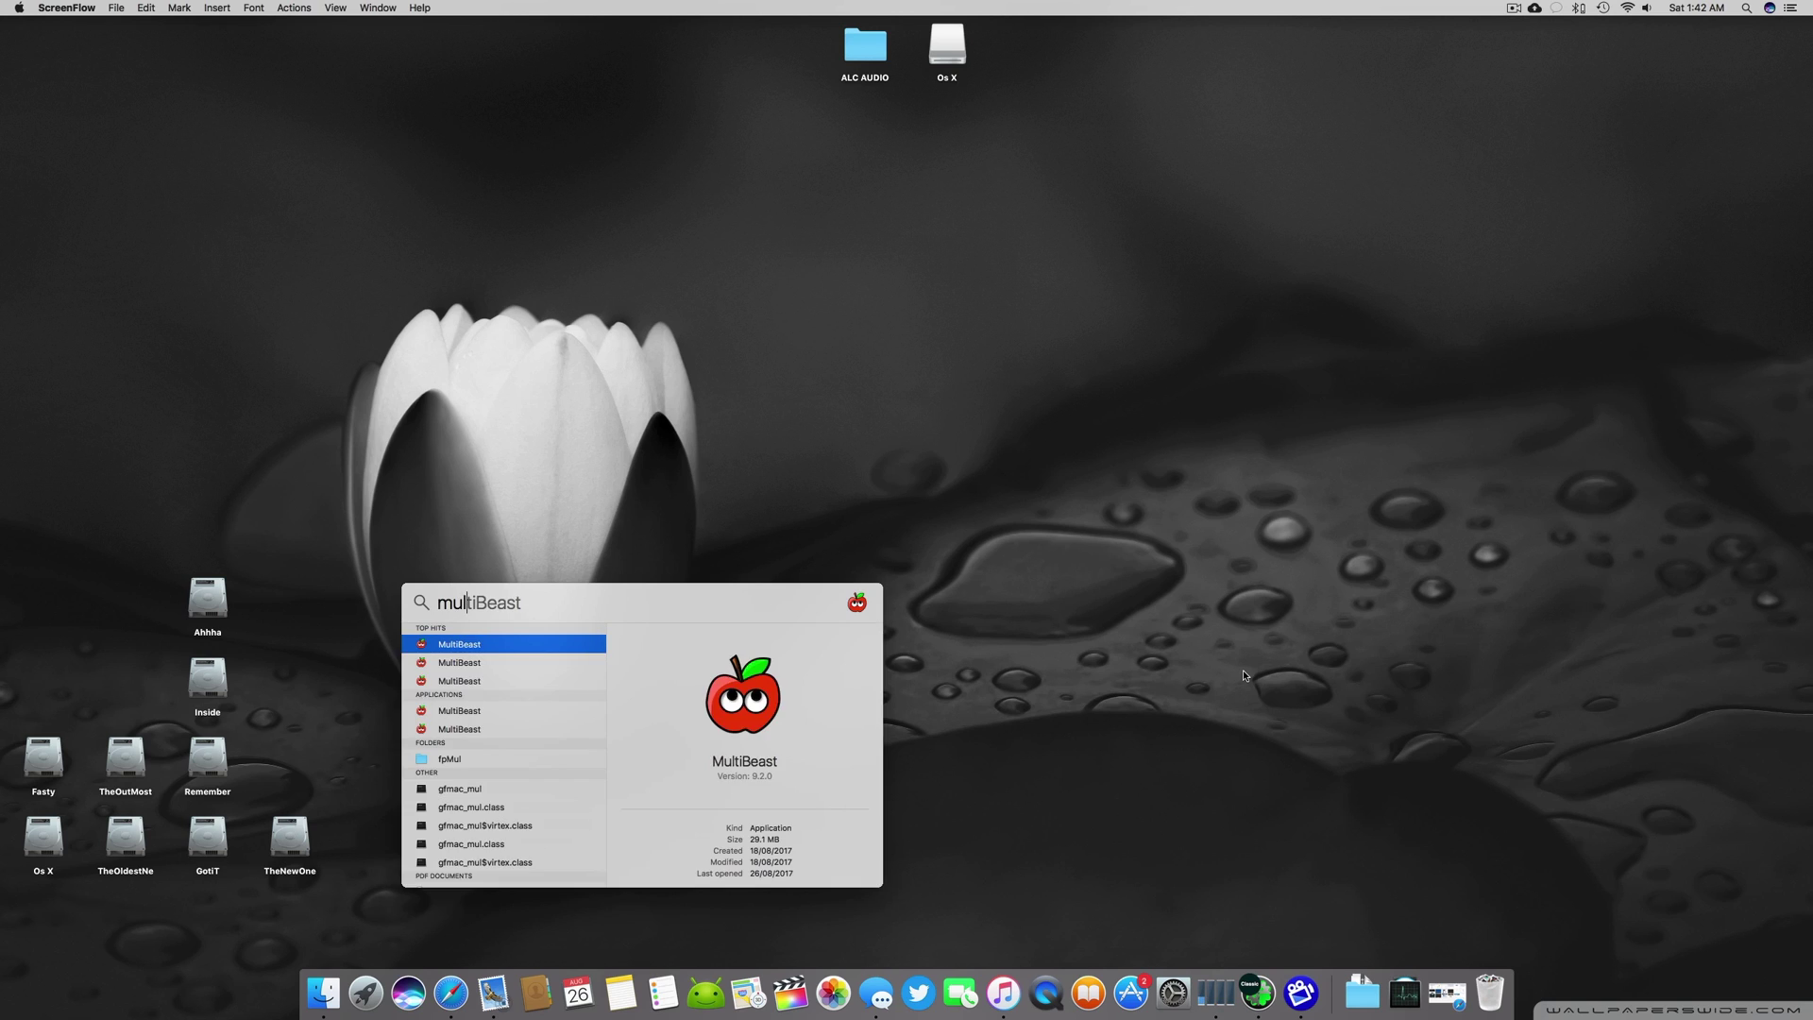
key("Return")
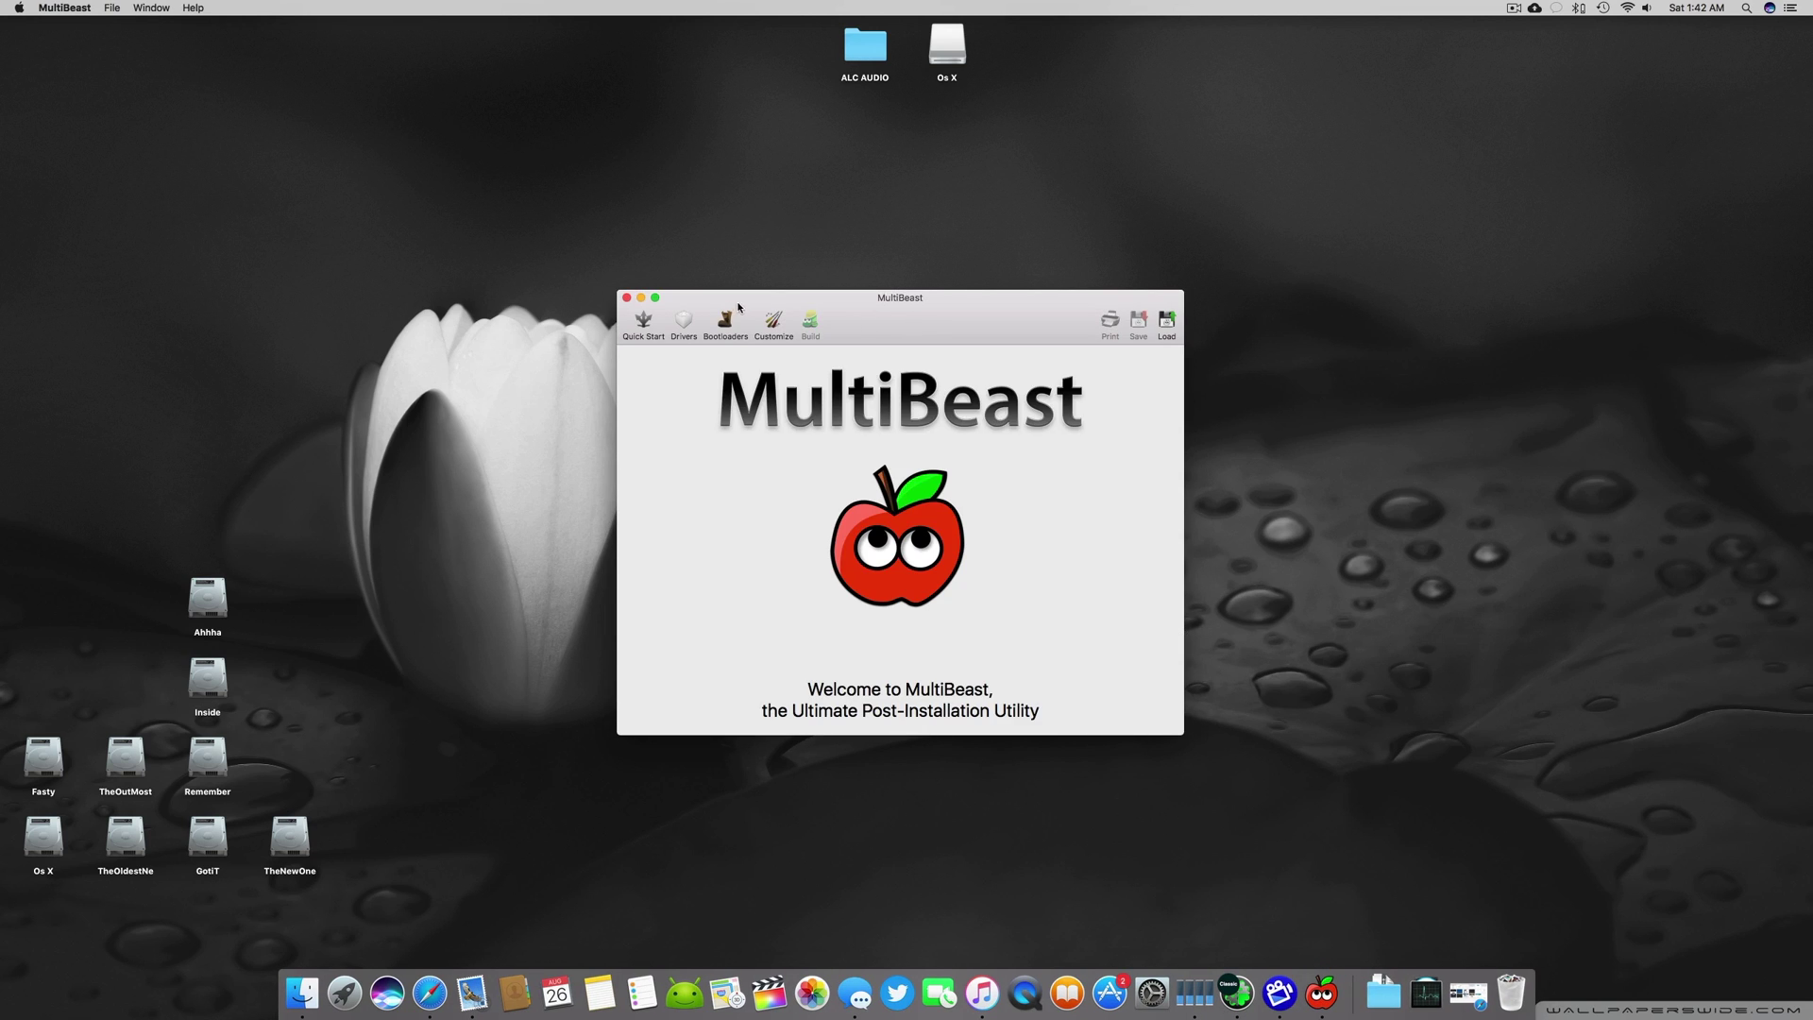
Show Drivers > Audio, expand Realtek ALCxxx, and read the ALC892 and ALC1150 descriptions.
left_click(683, 324)
left_click_drag(849, 304, 1036, 139)
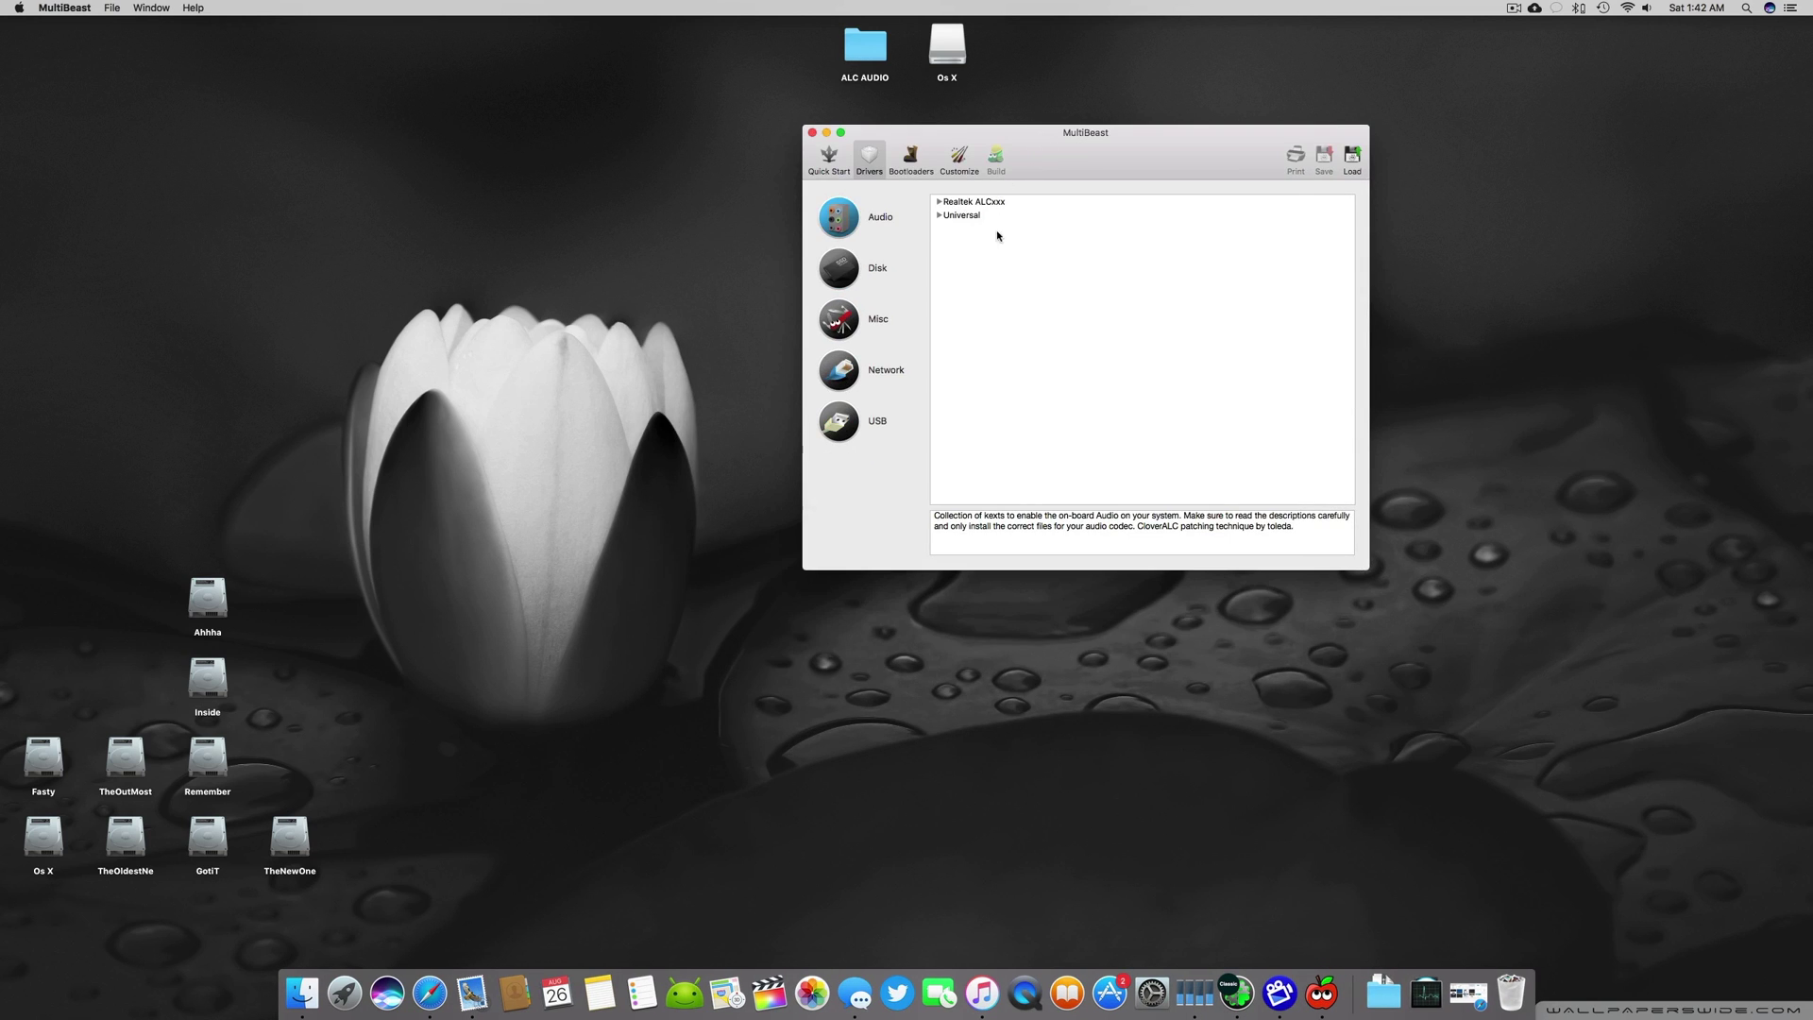
left_click(957, 204)
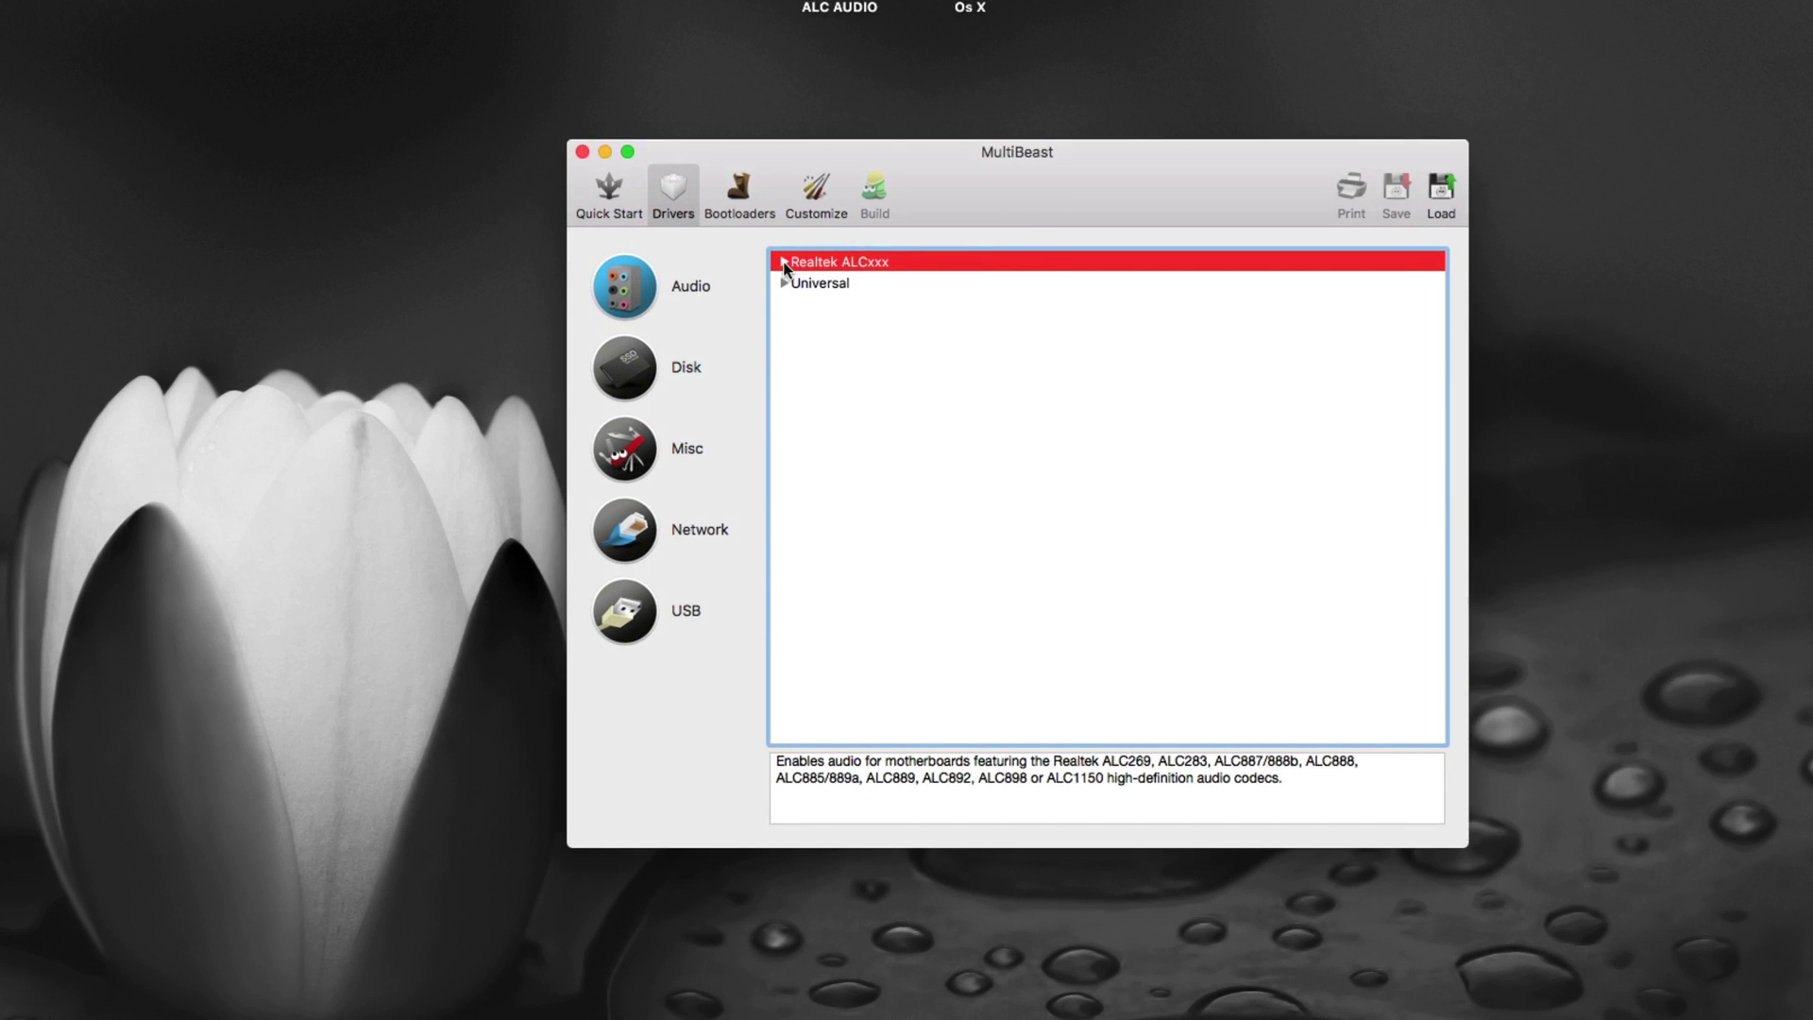
left_click(783, 262)
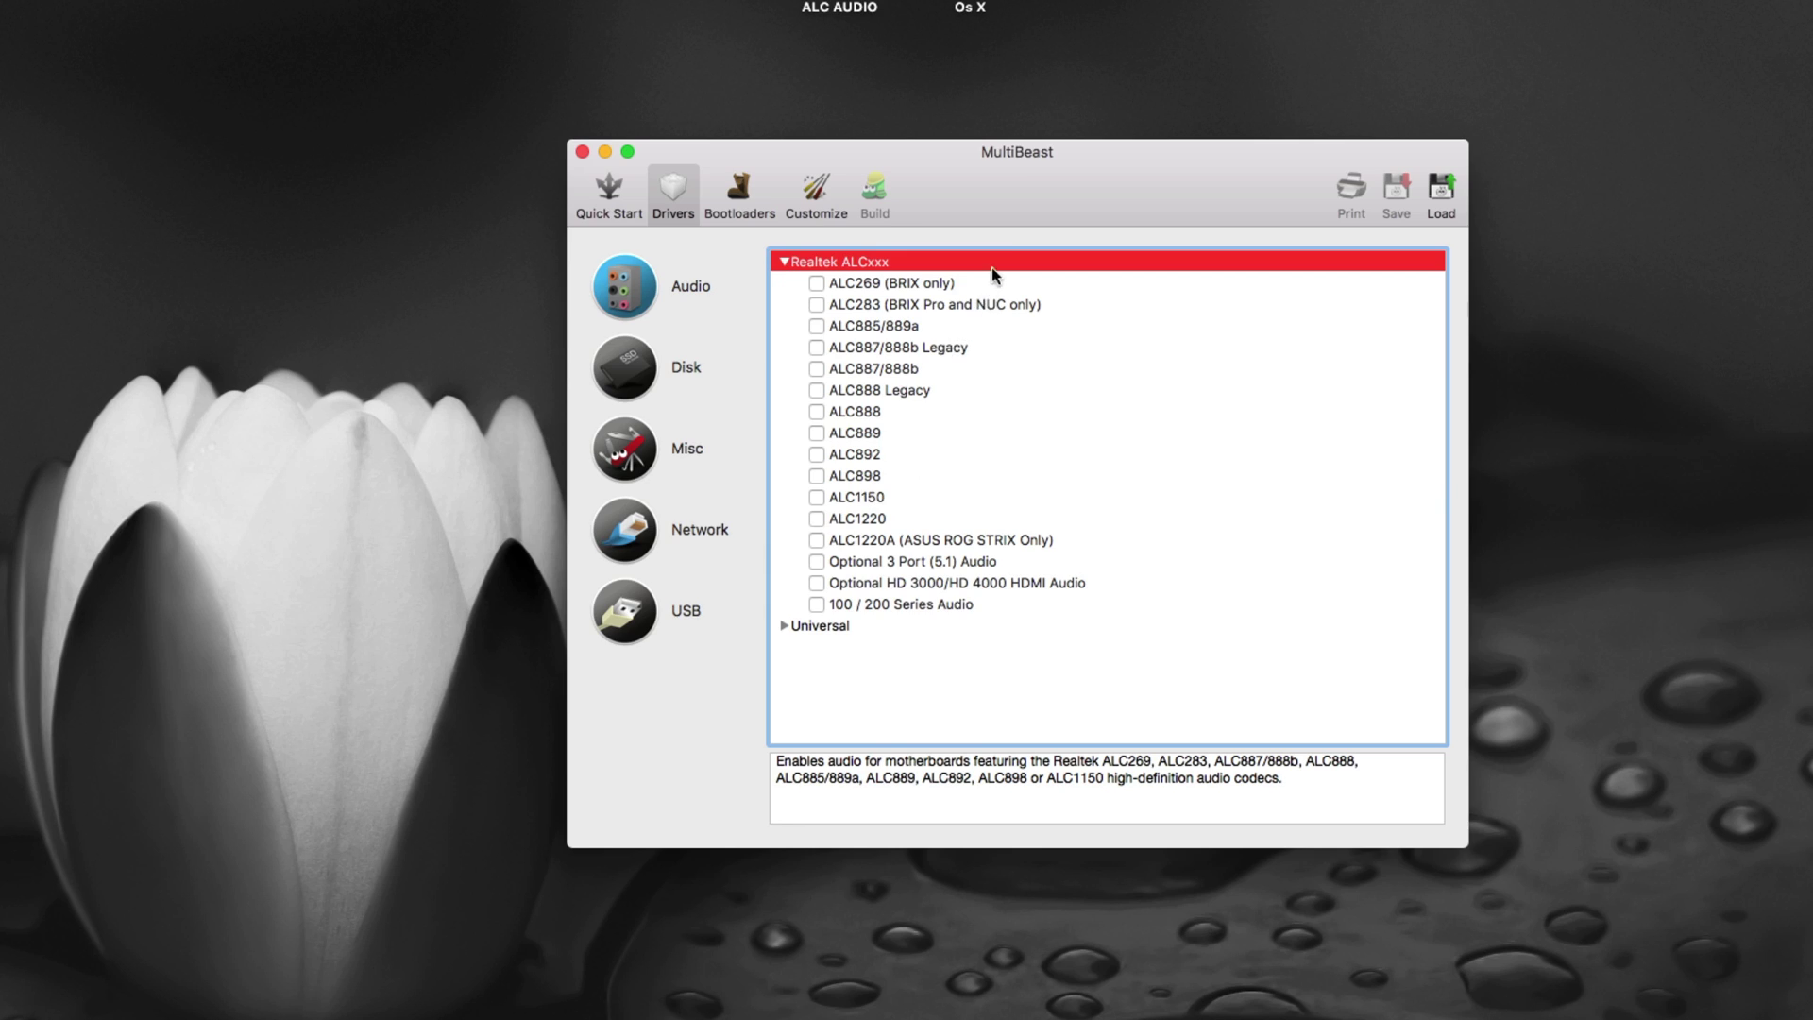
left_click(797, 377)
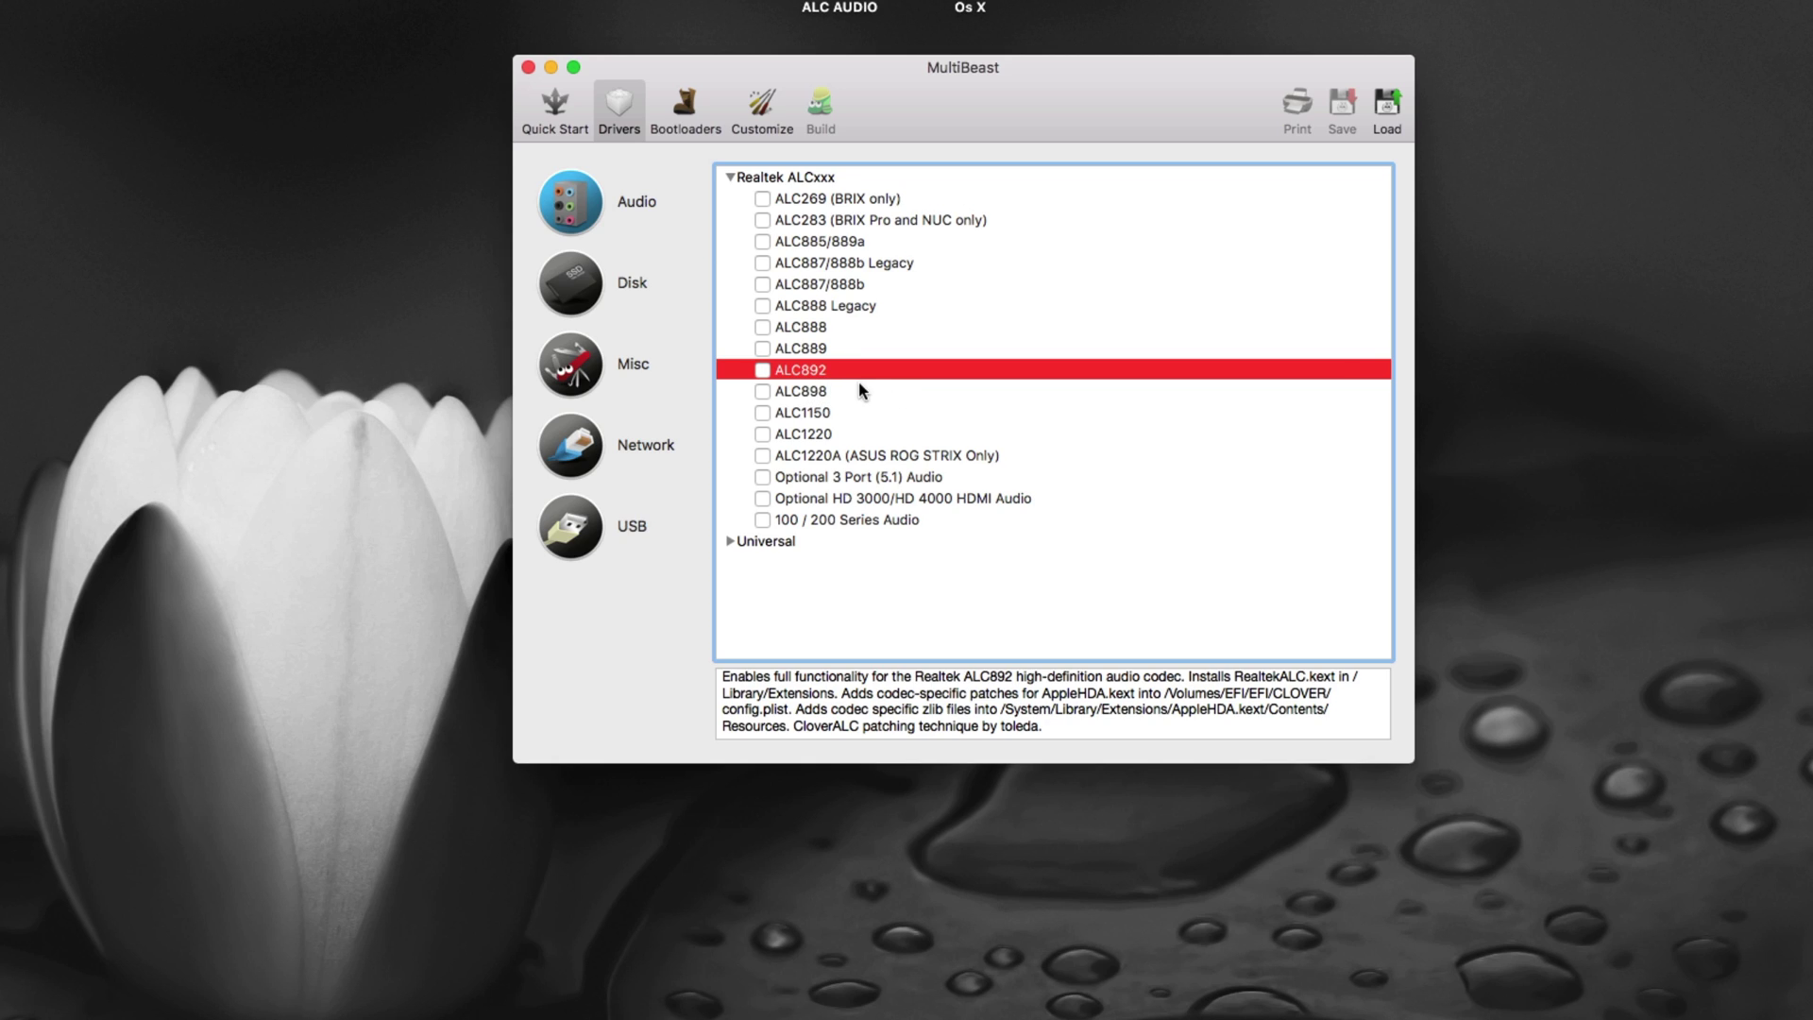
left_click(847, 417)
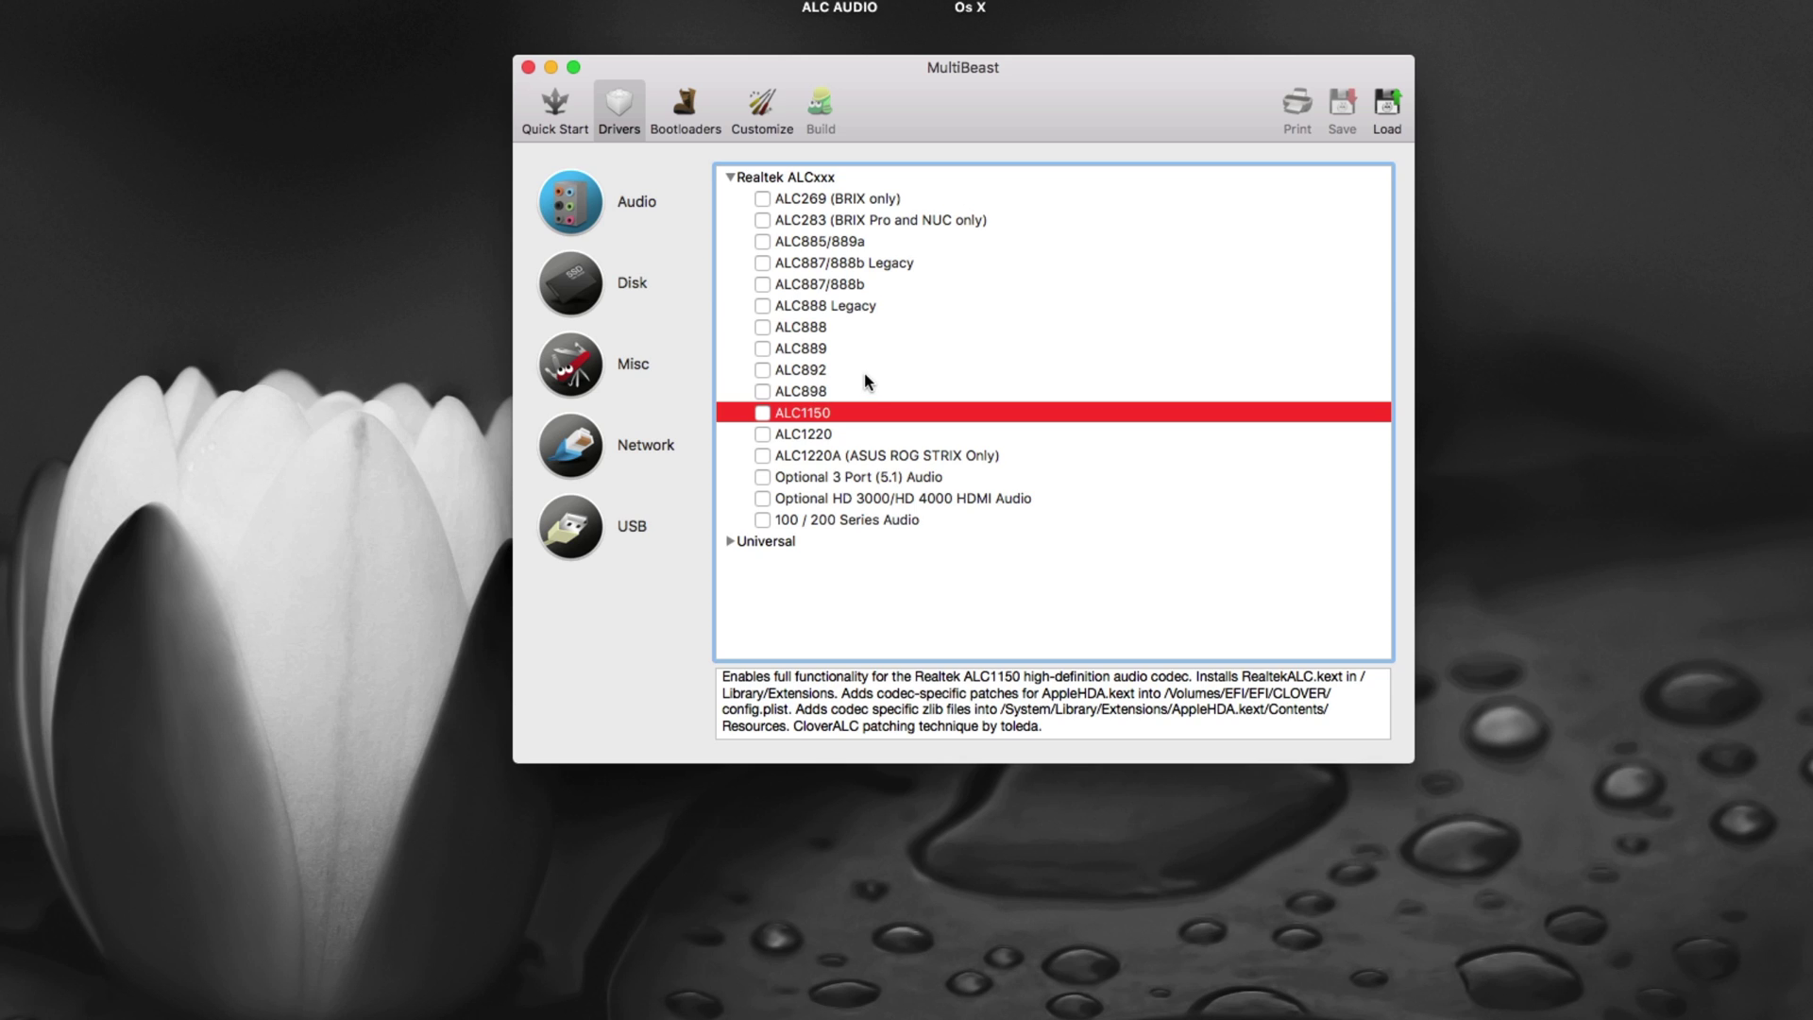
Tick 100 / 200 Series Audio and Optional 3 Port (5.1) Audio after reading the ALC1220 and ALC898 descriptions.
left_click_drag(1016, 146, 1110, 122)
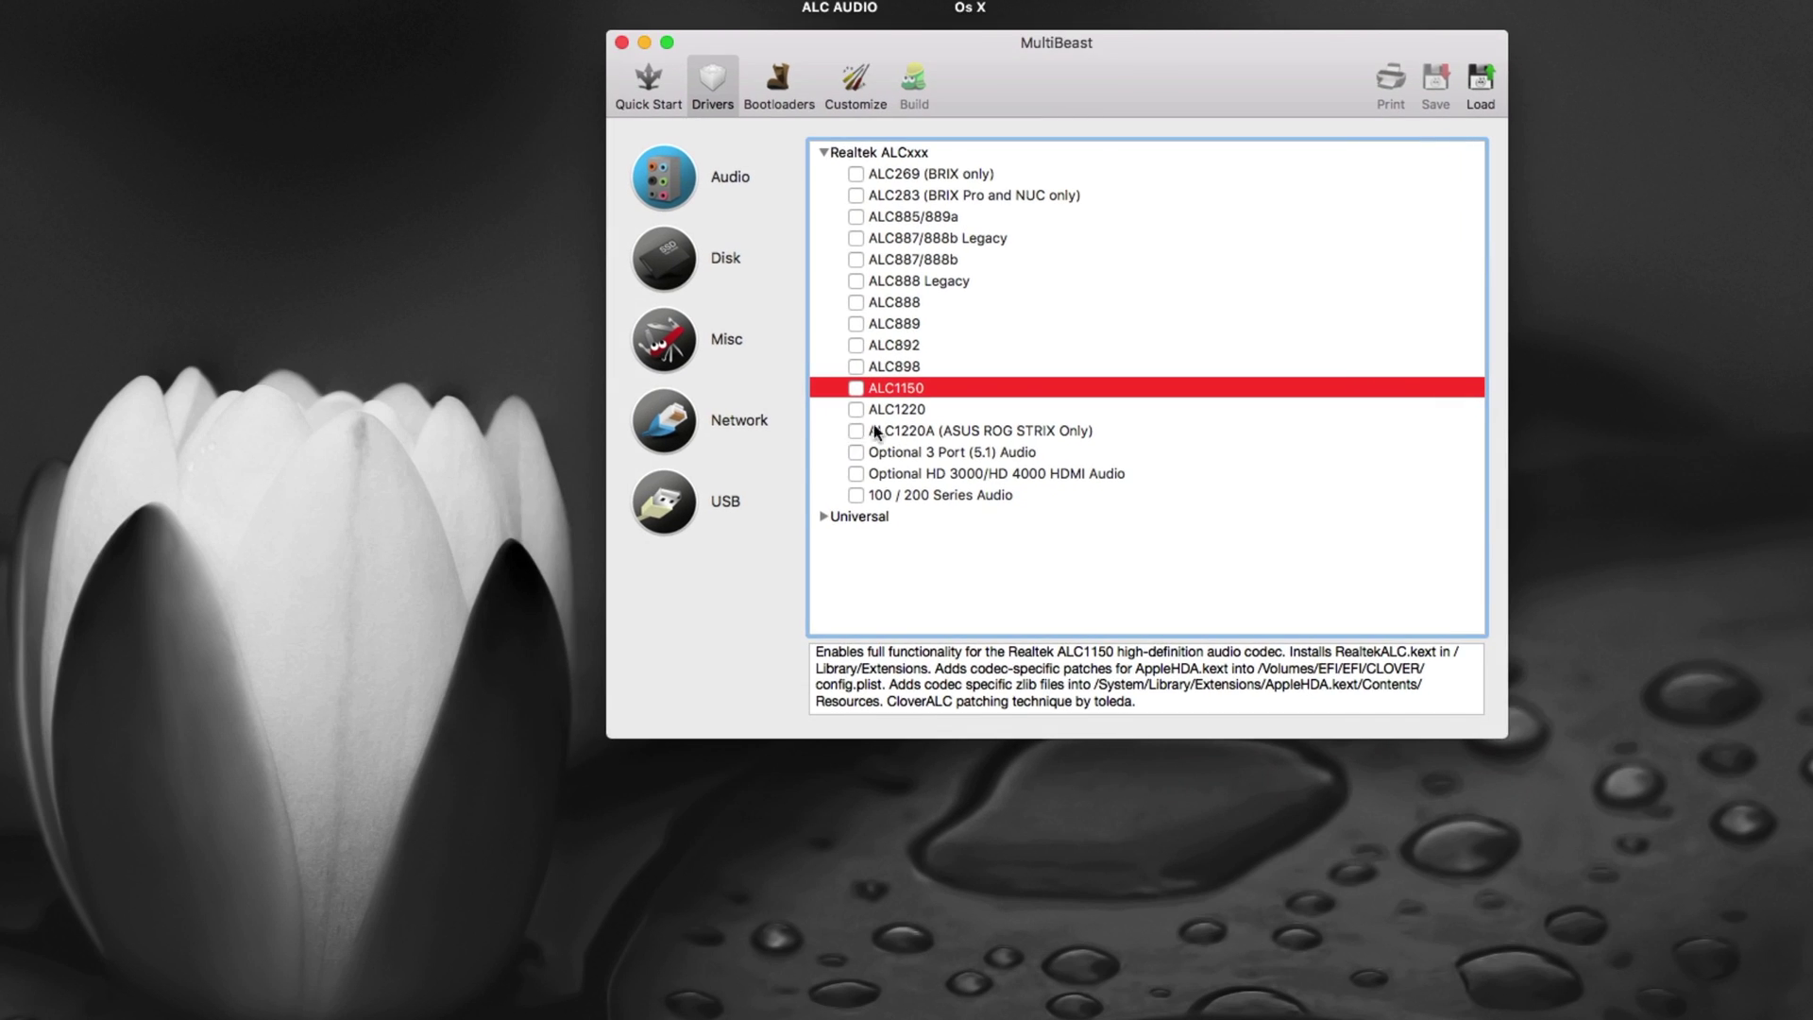
left_click(935, 413)
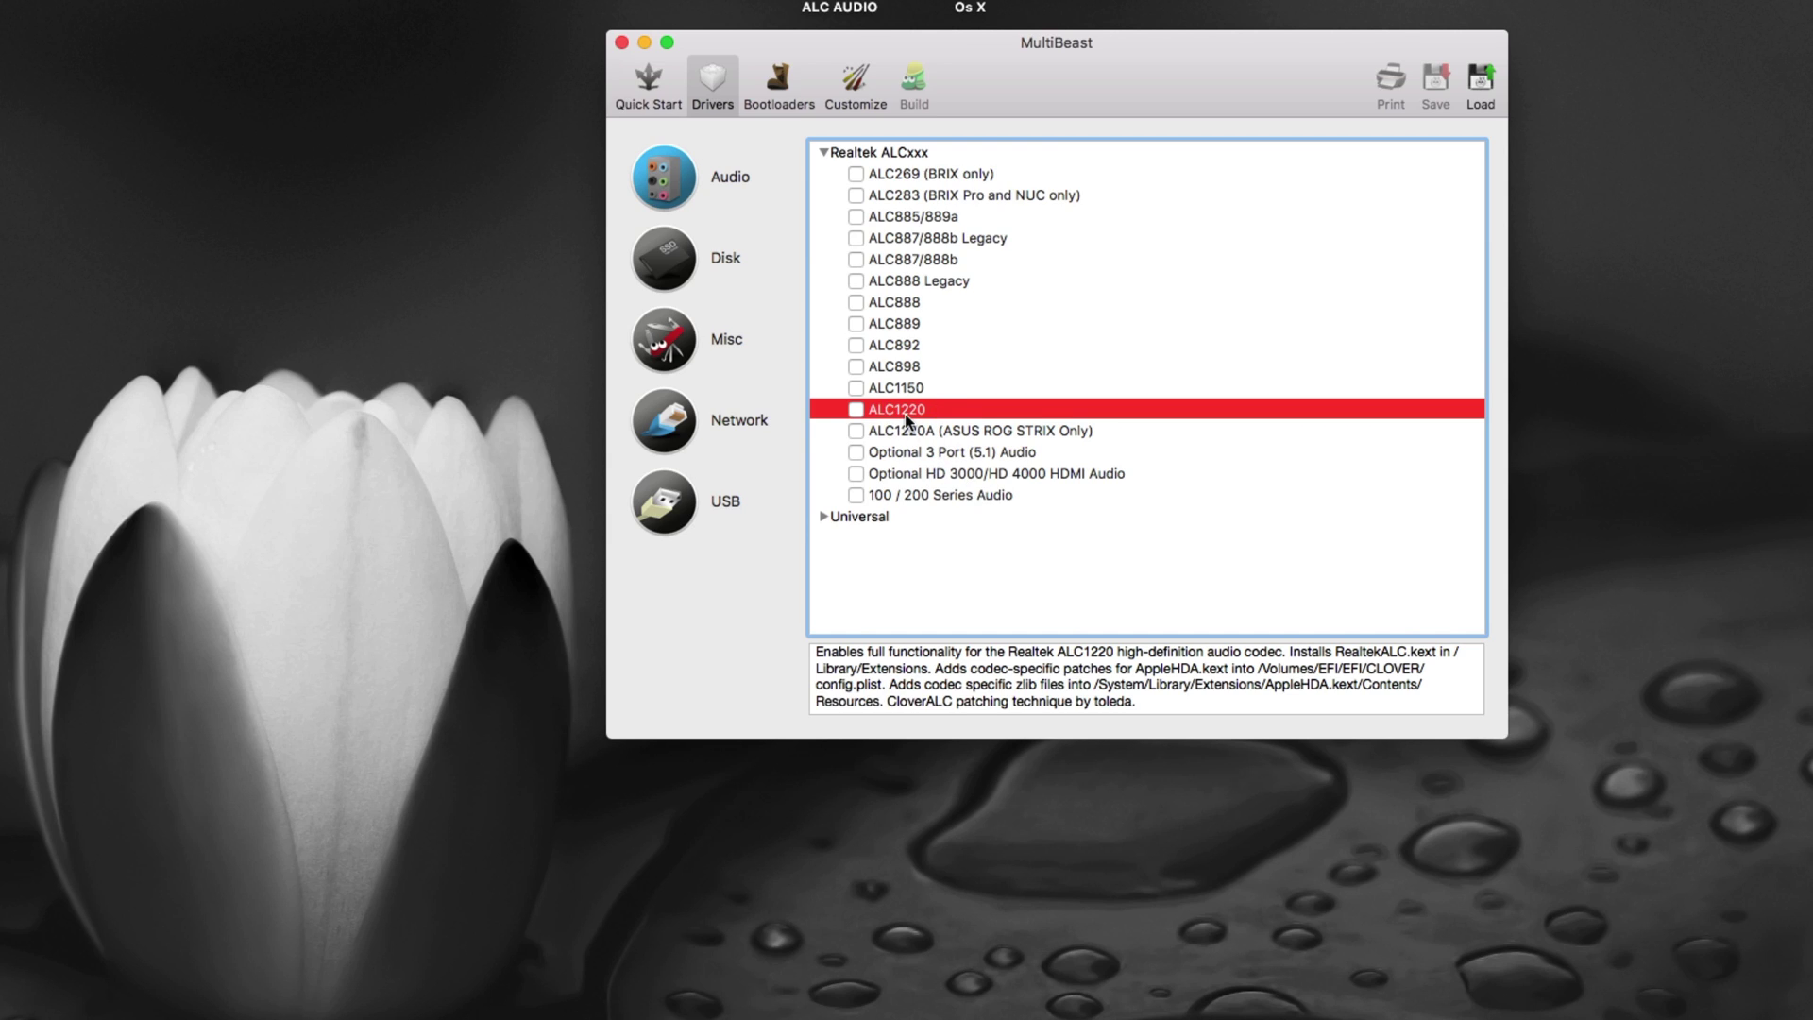
left_click(905, 500)
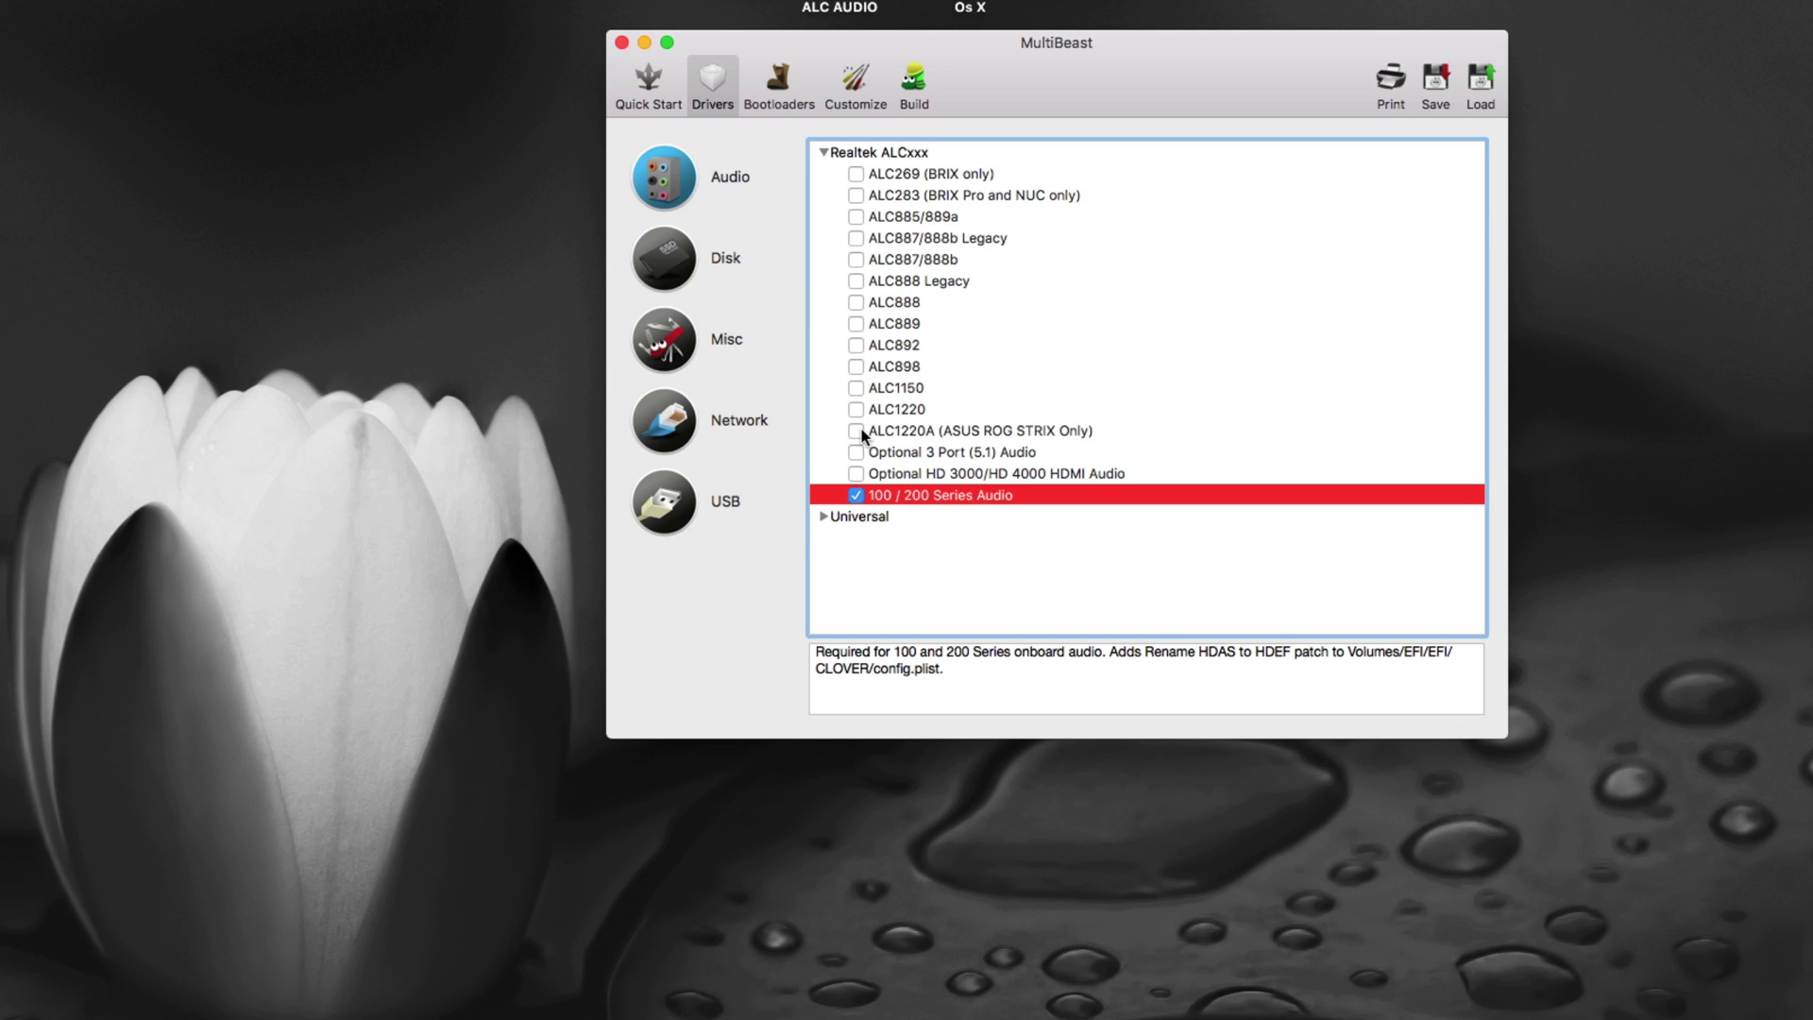
left_click(935, 410)
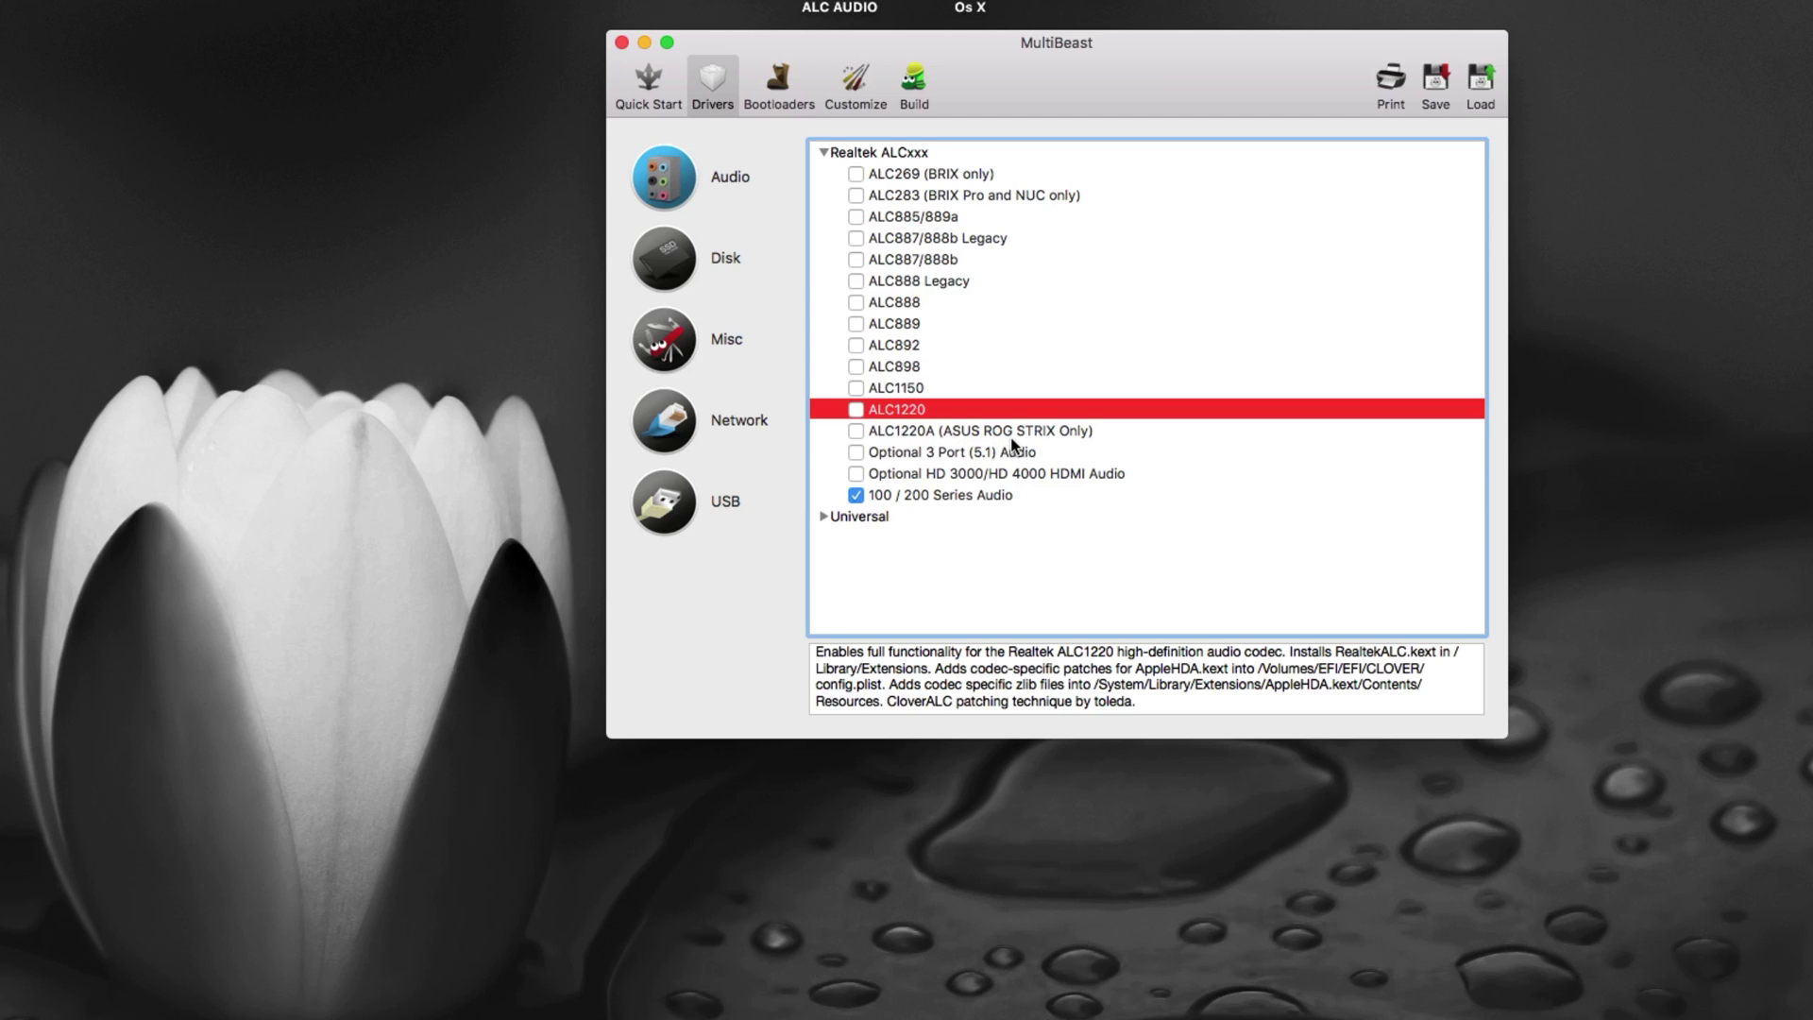
left_click(964, 455)
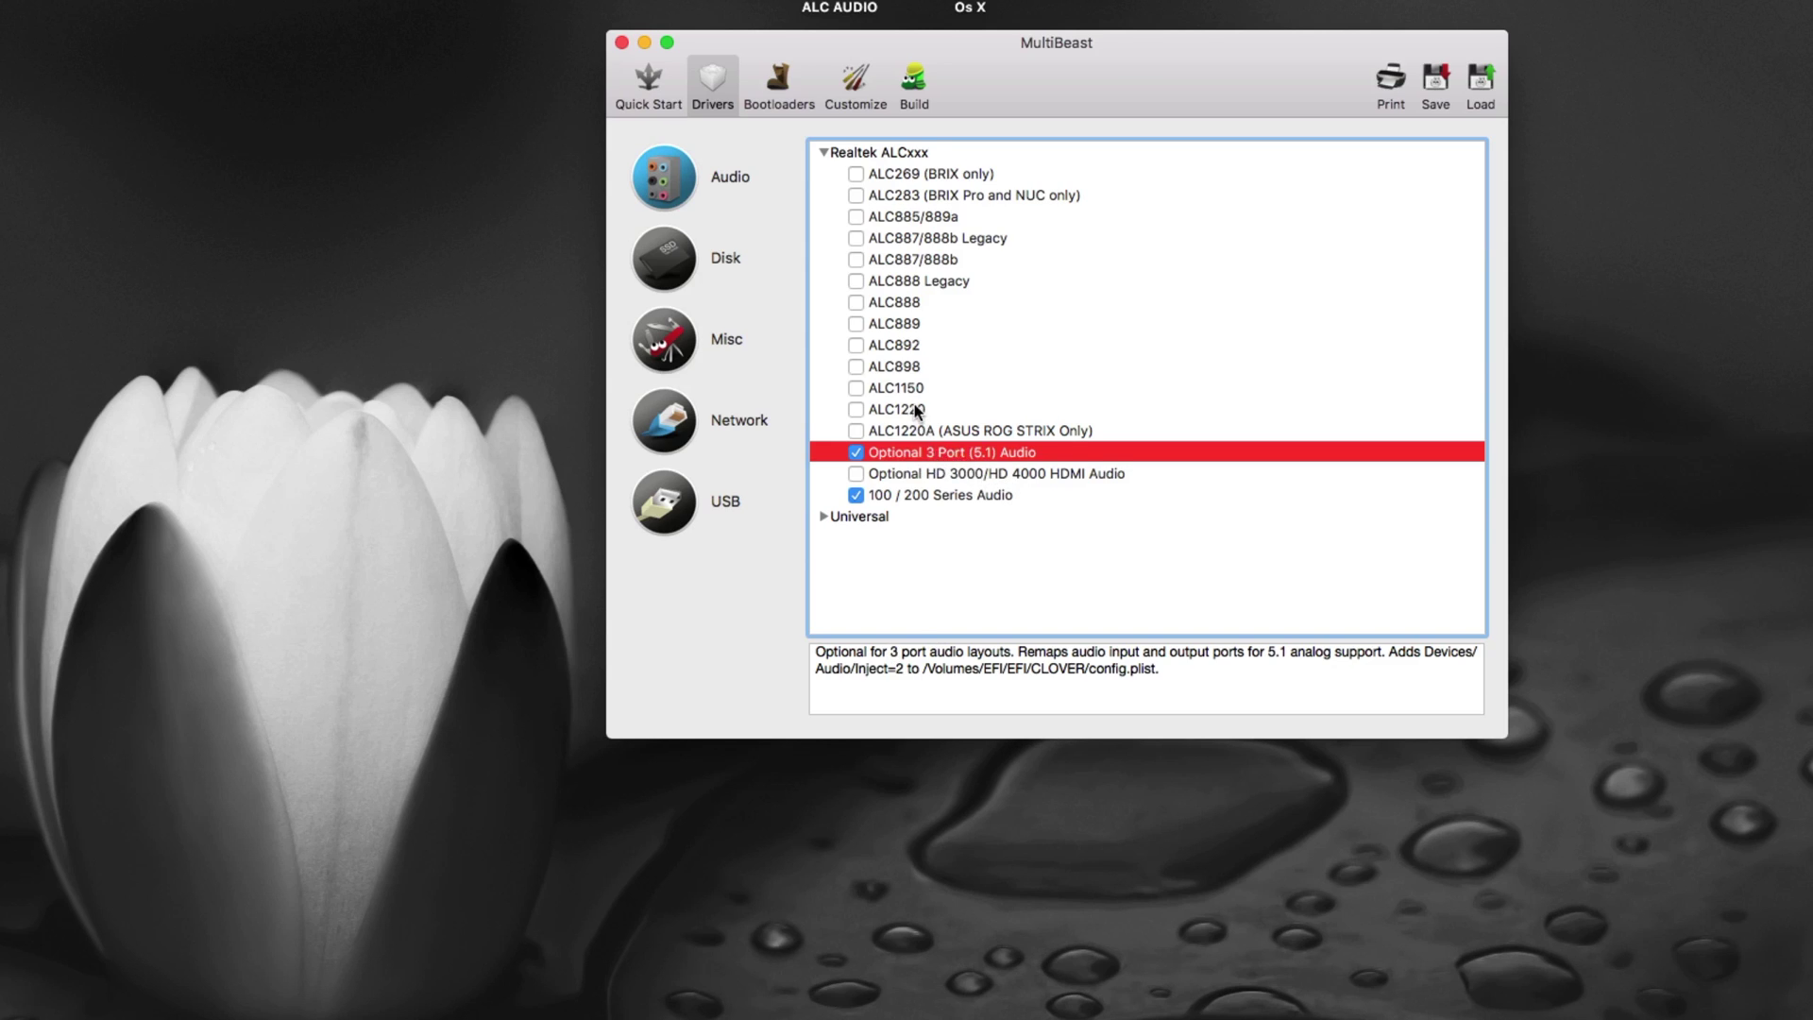
left_click(918, 366)
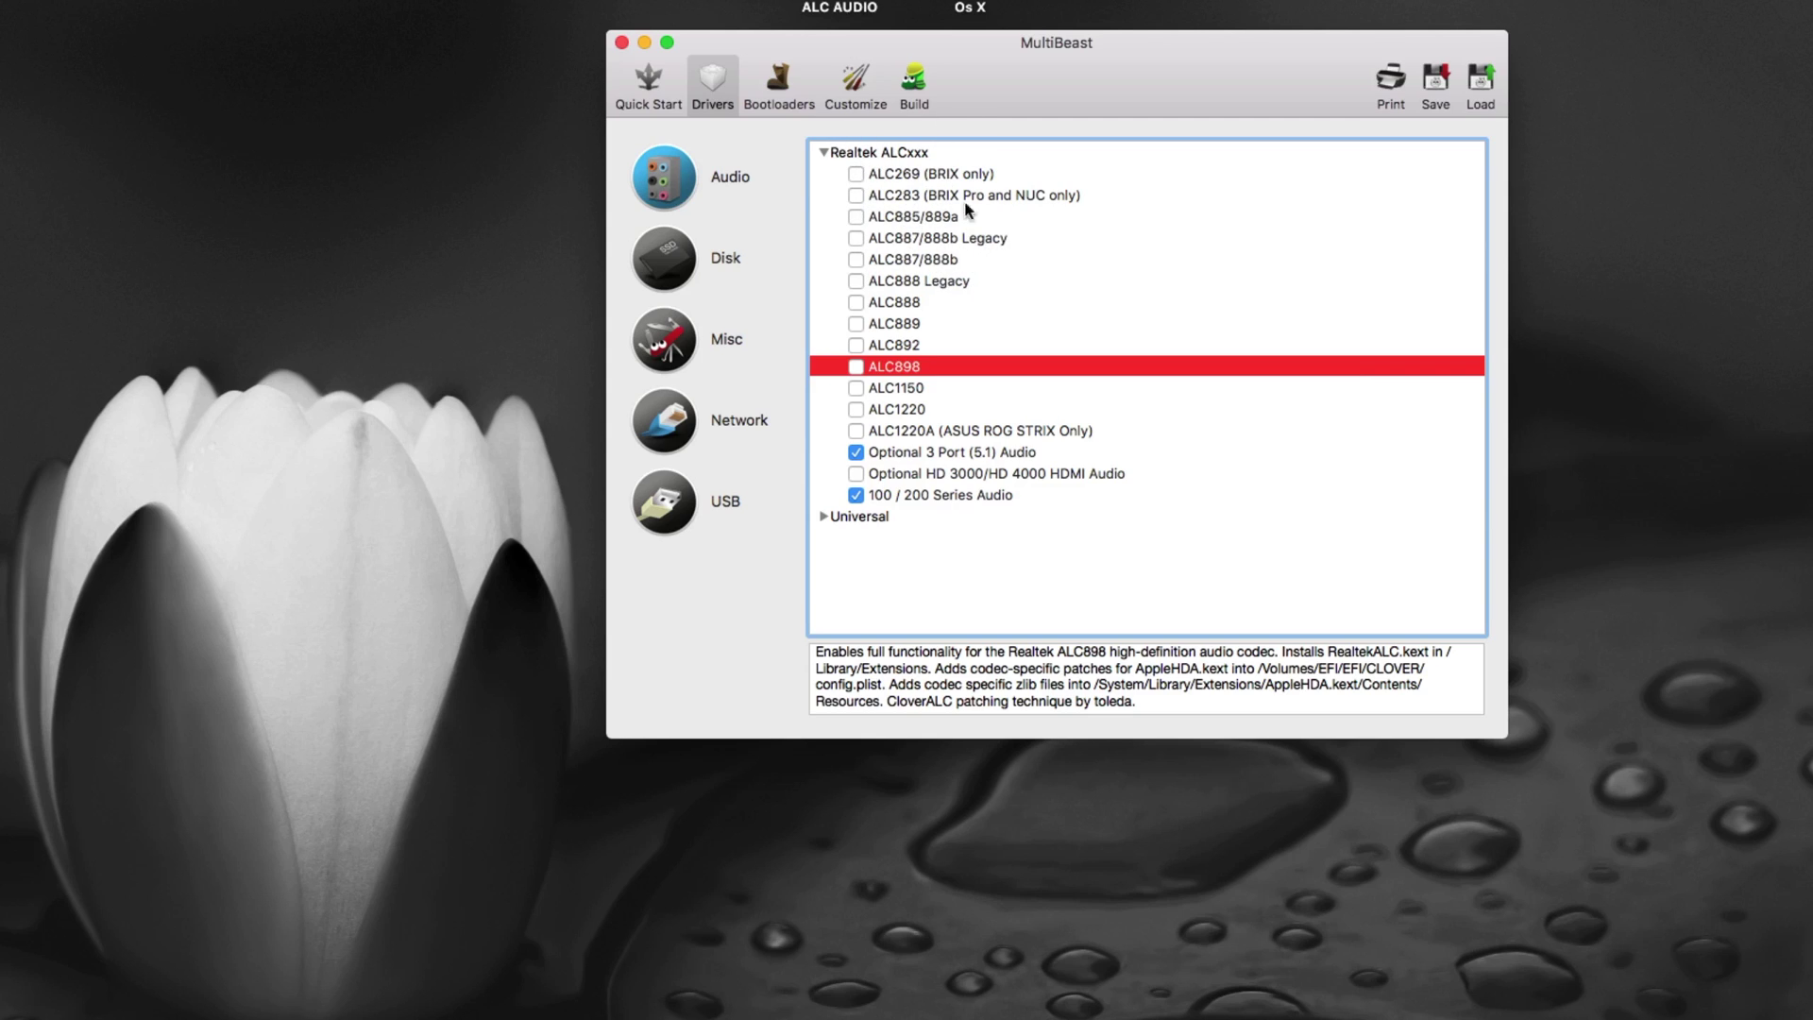
Try the ALC1220A, ALC1220, ALC898 and ALC1150 codecs with the HDMI and 100/200 Series options.
left_click(926, 475)
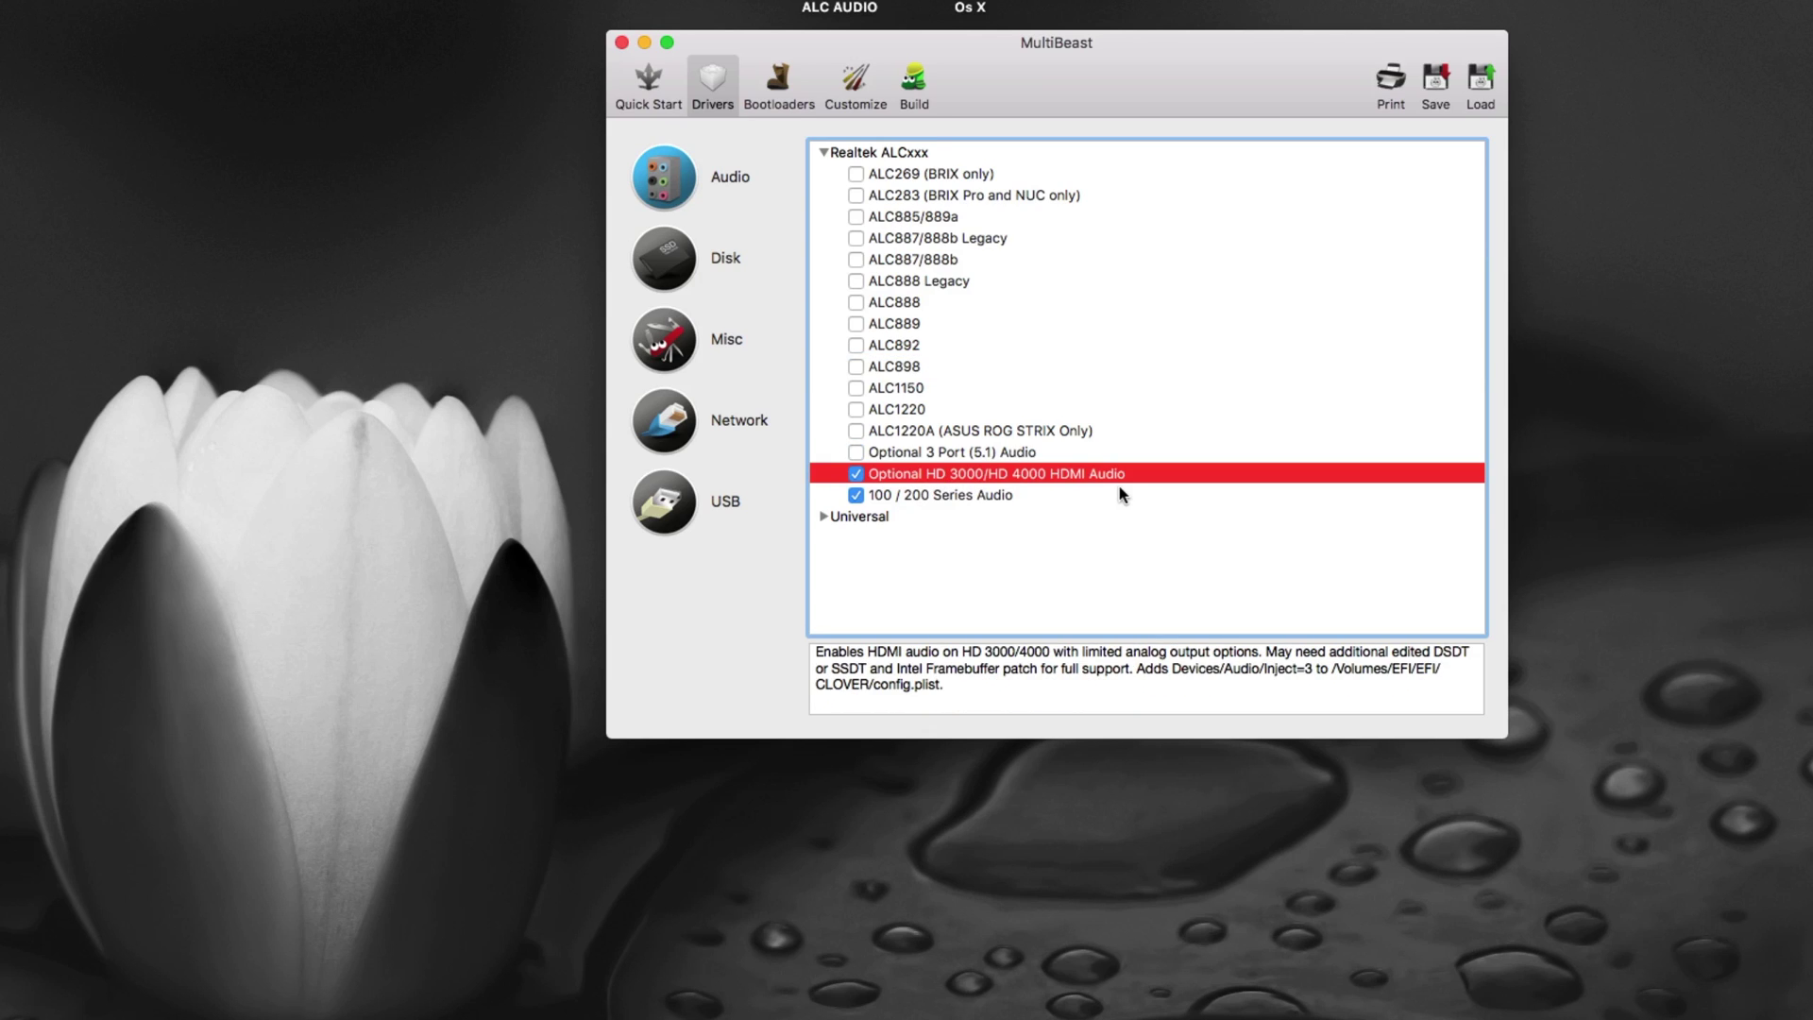
left_click(854, 430)
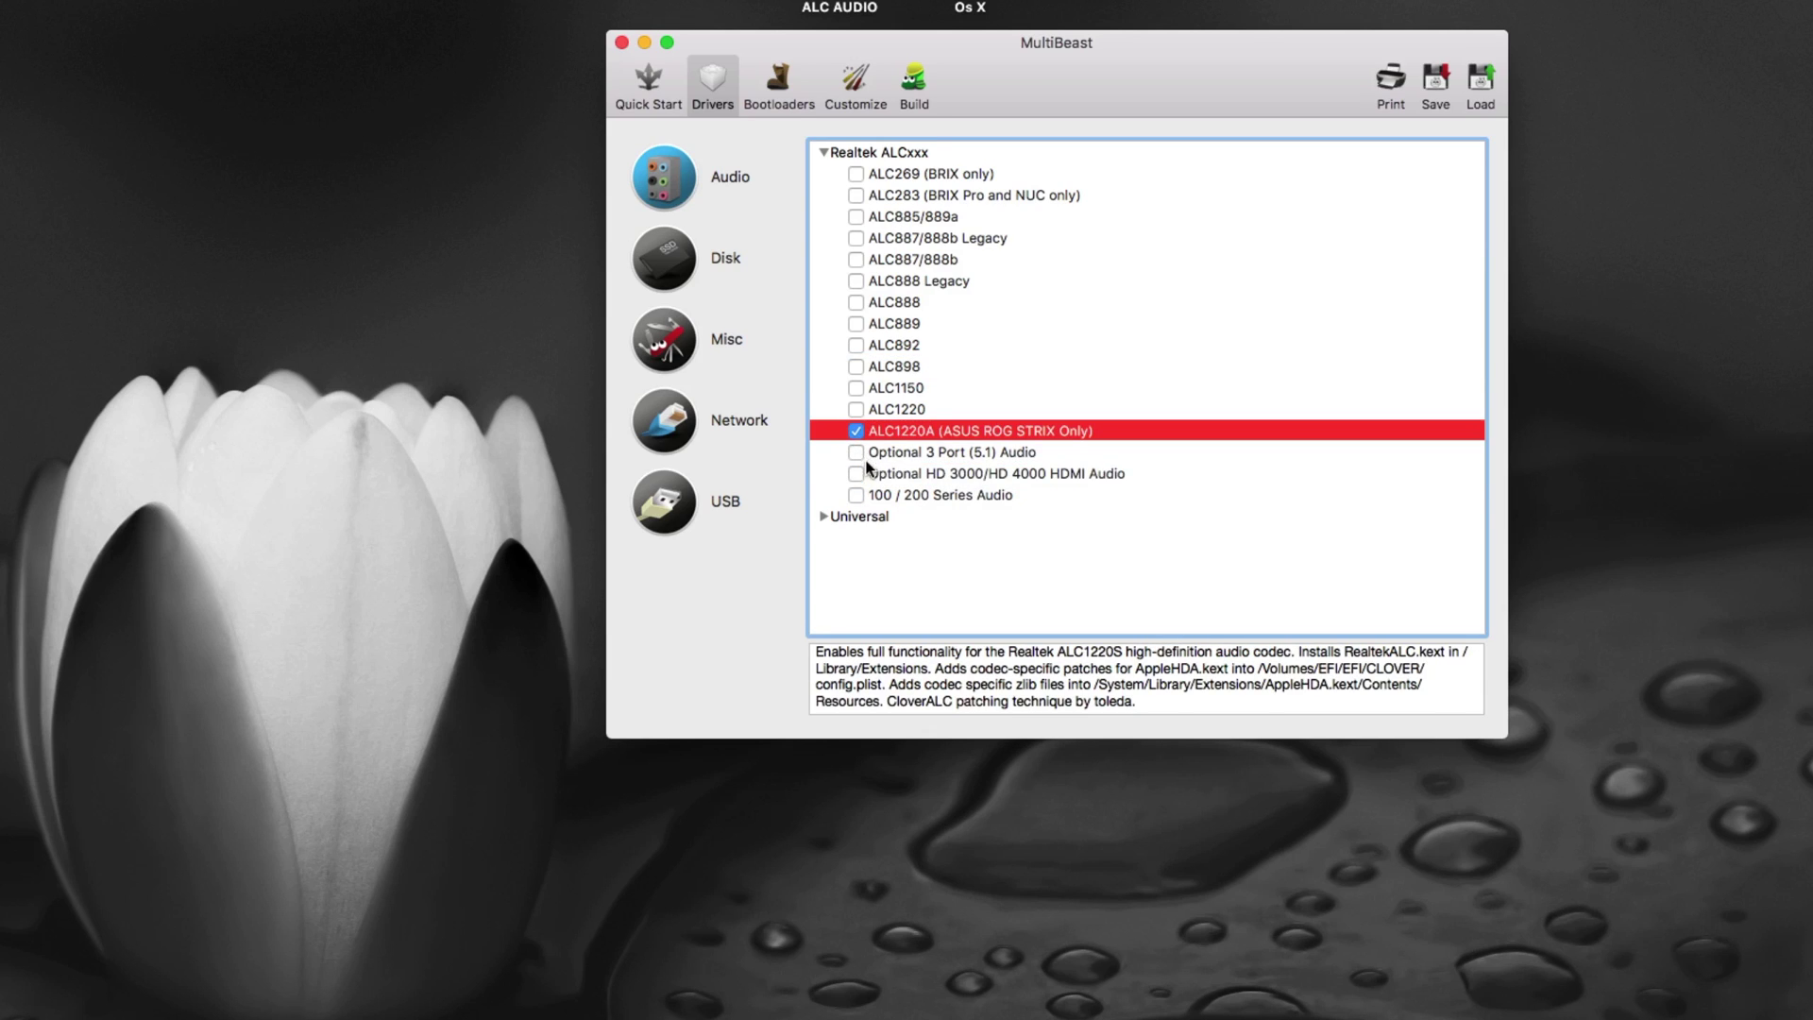
left_click(854, 409)
left_click(857, 473)
left_click(857, 495)
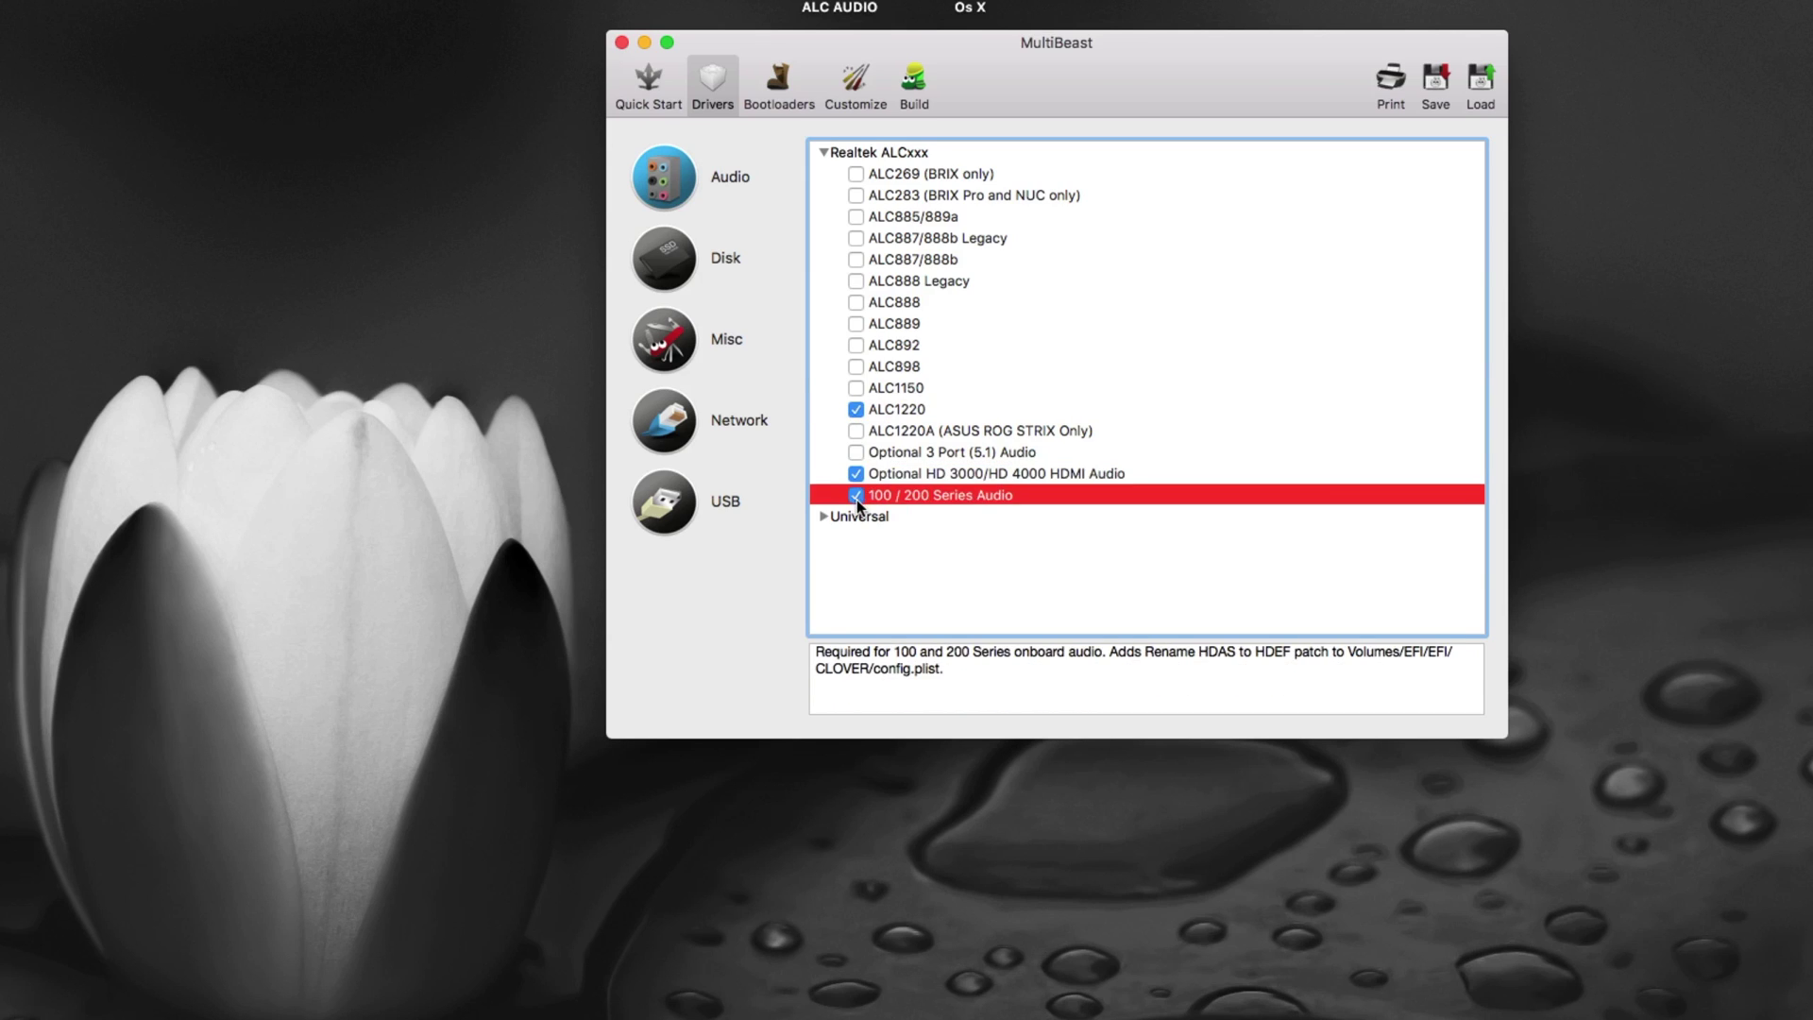
left_click(855, 367)
left_click(855, 389)
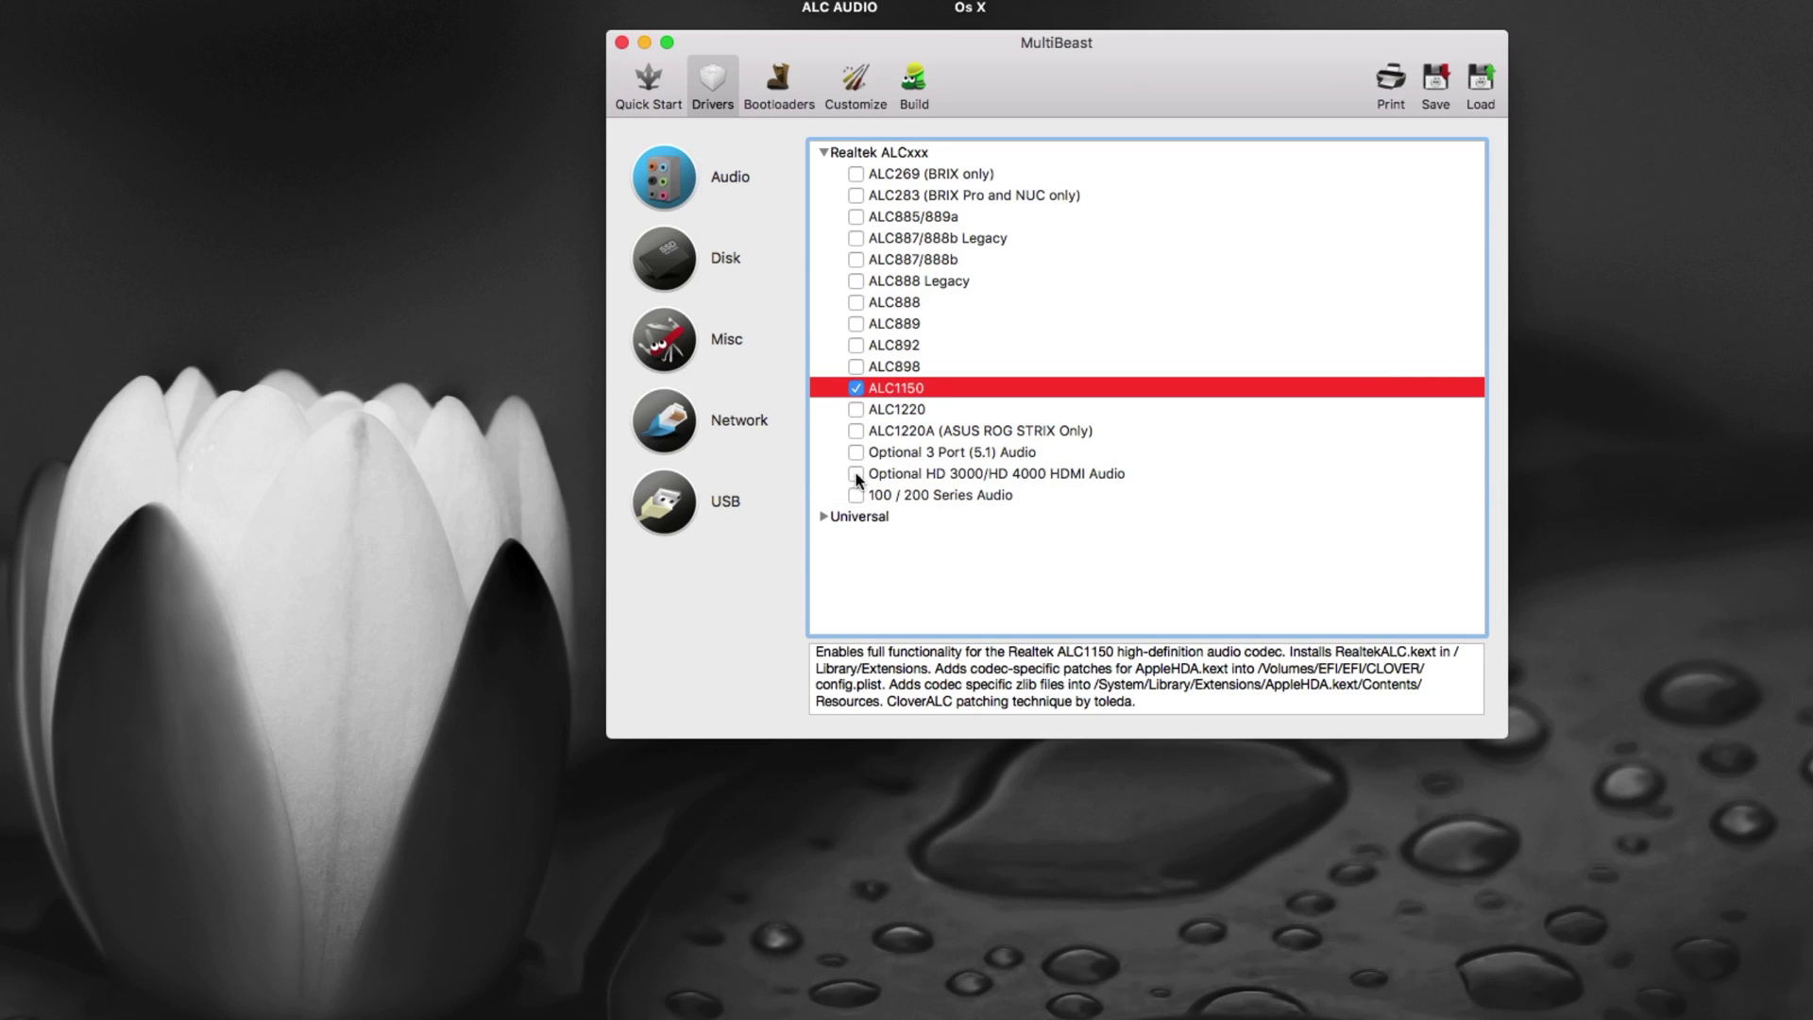
left_click(856, 473)
left_click(857, 495)
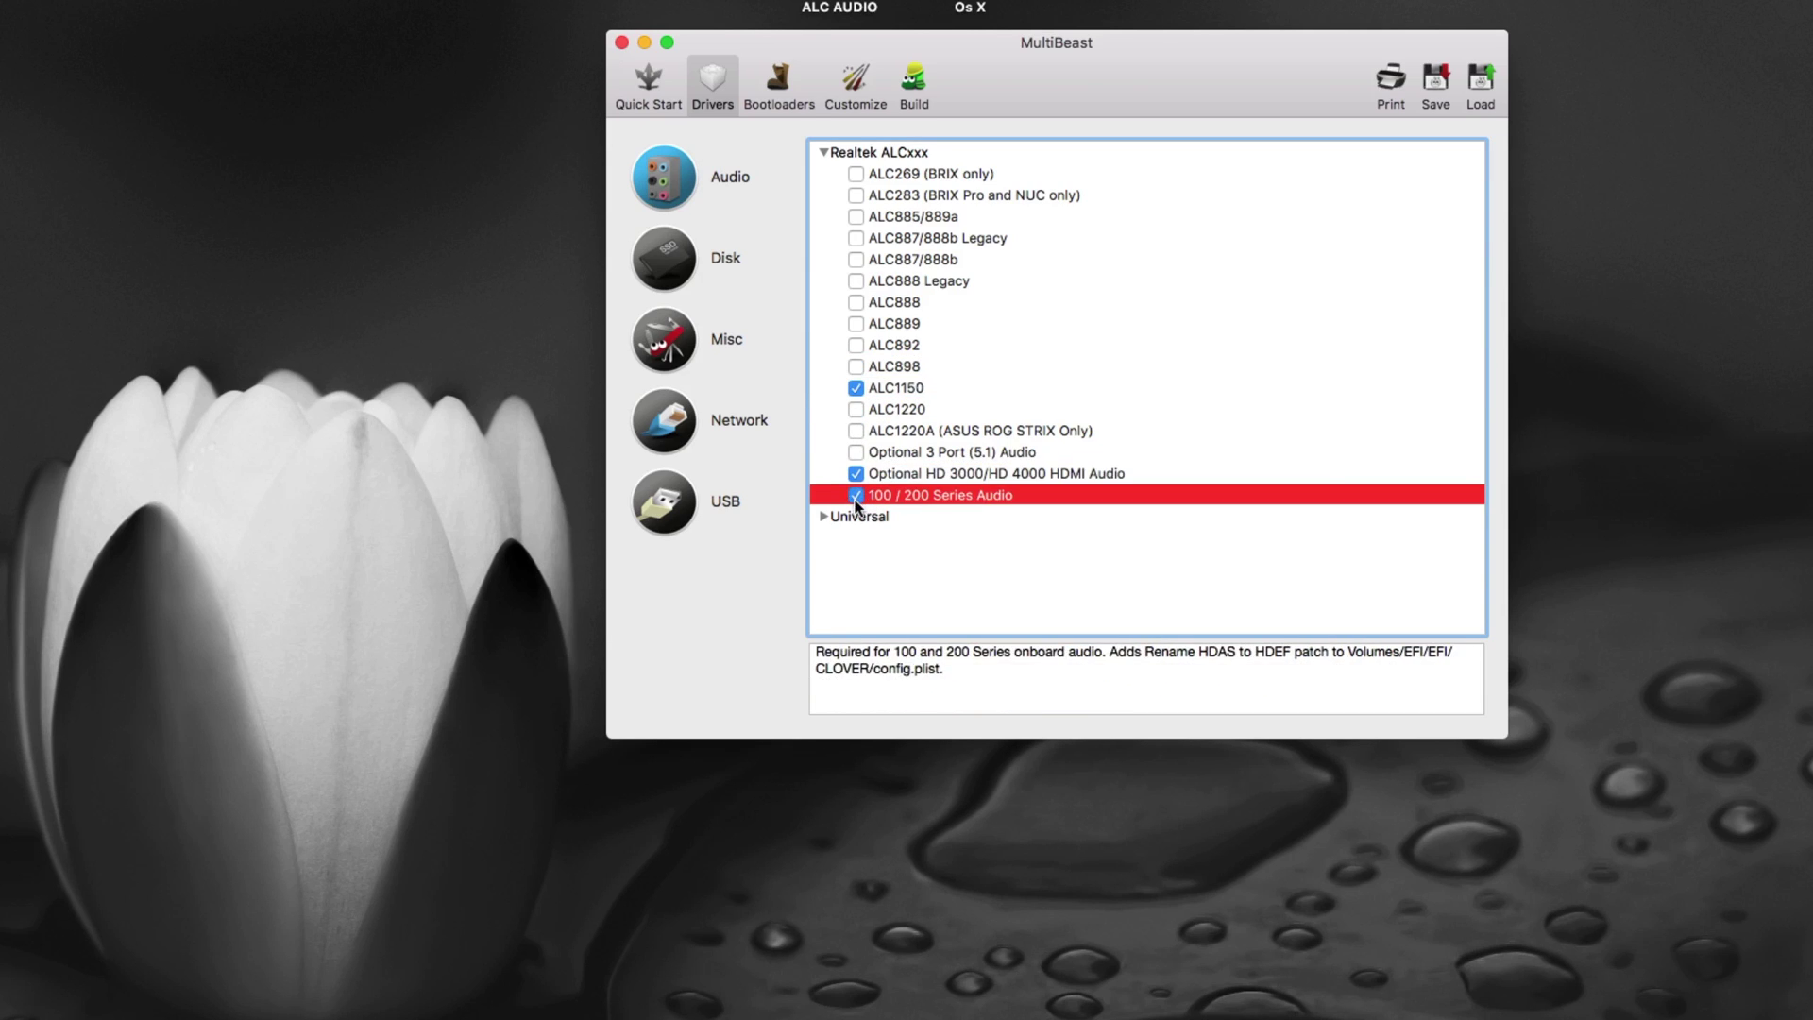
Settle on ALC1150 with 100 / 200 Series Audio, leaving HDMI audio unticked.
left_click(856, 369)
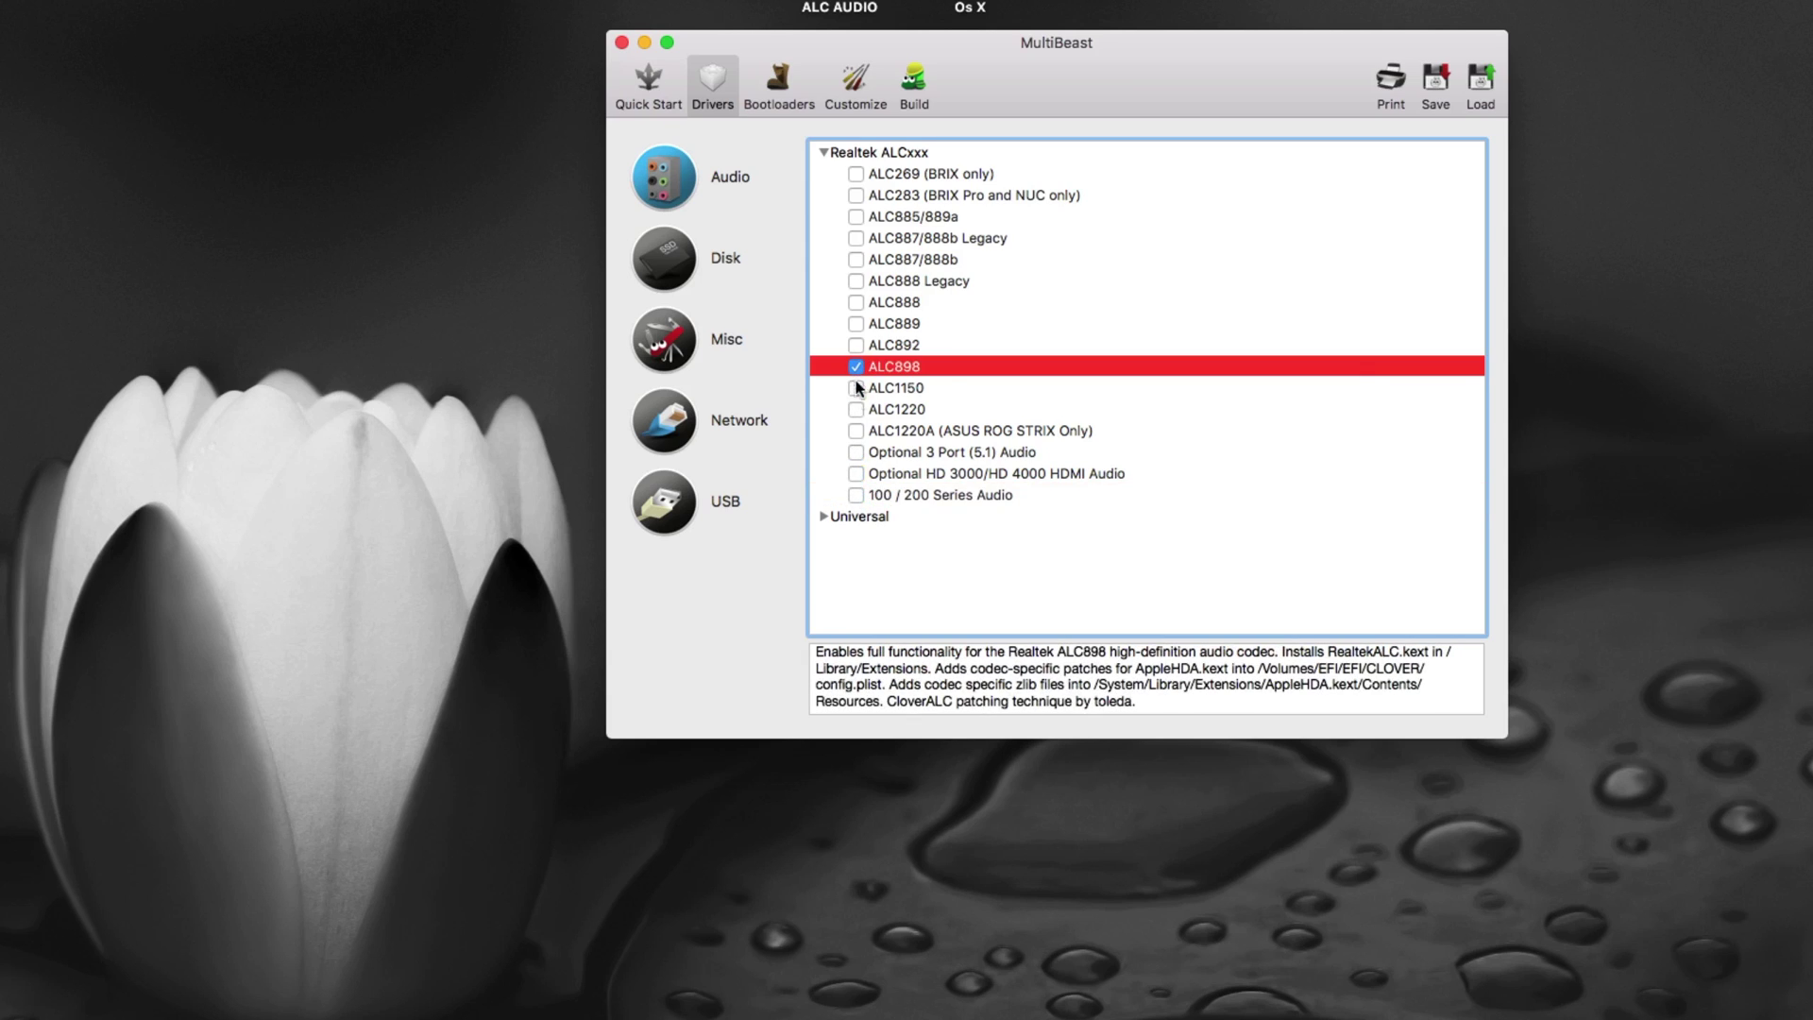
left_click(856, 495)
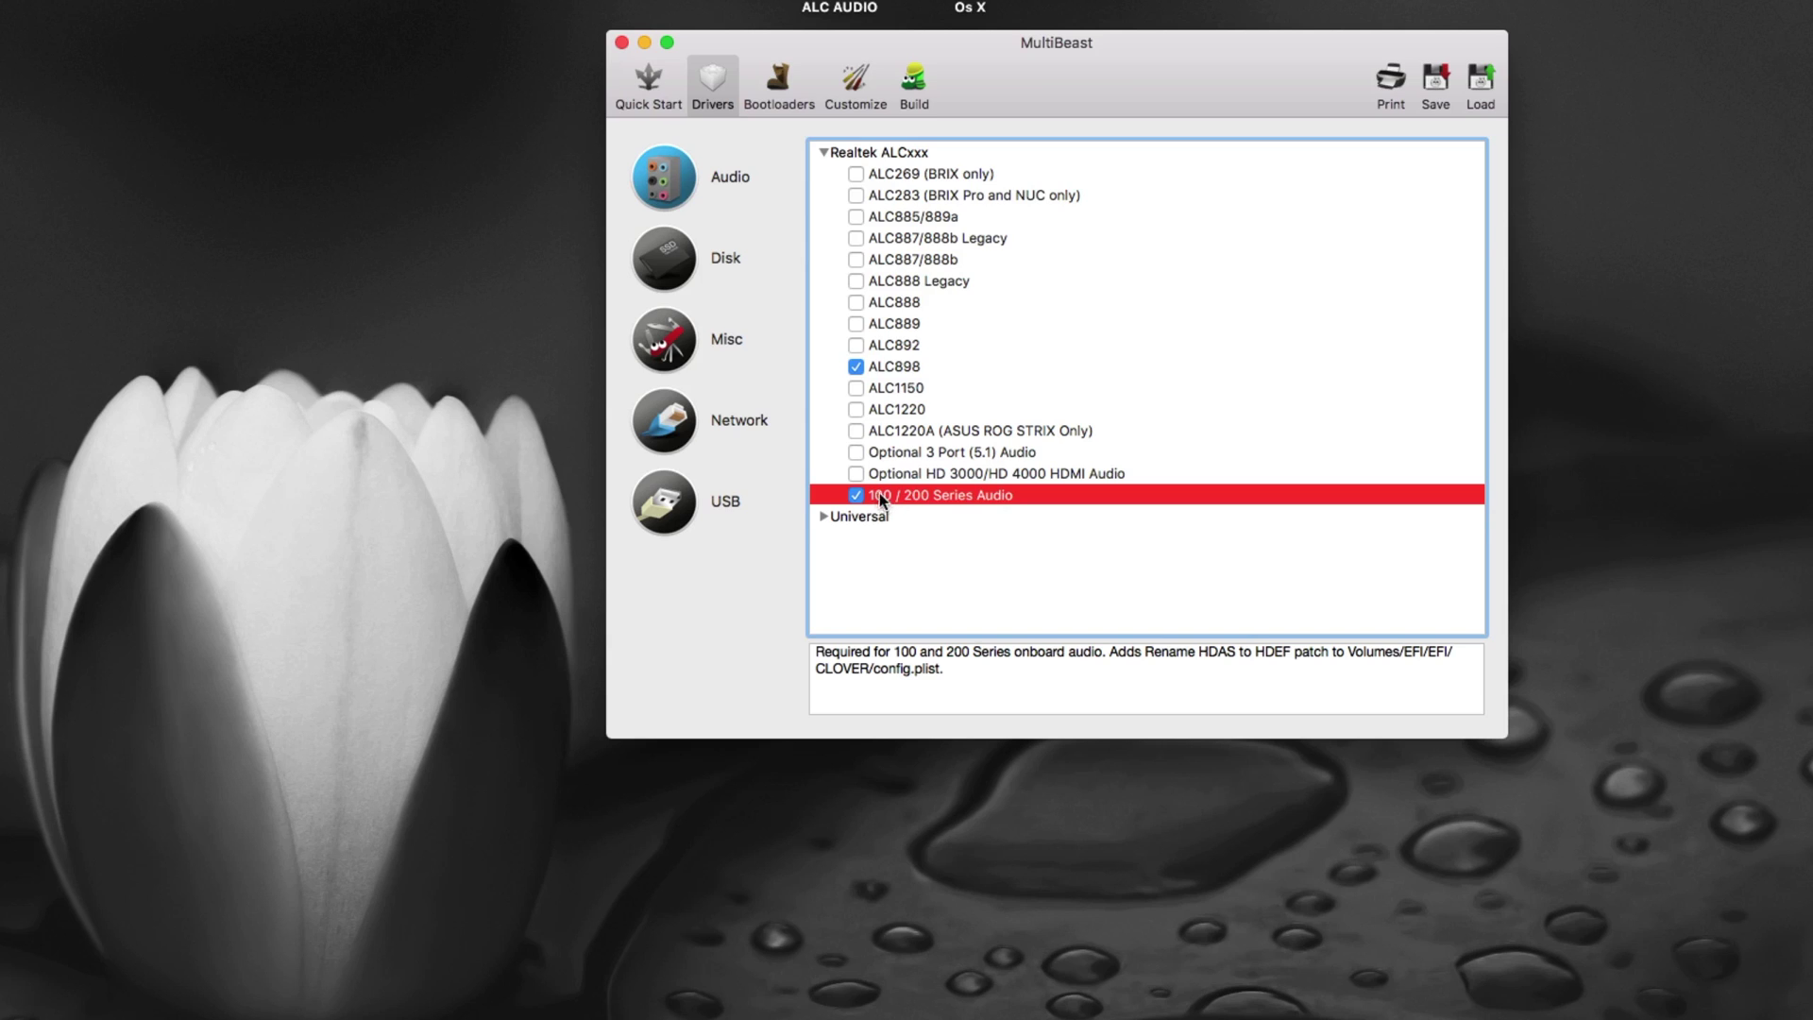
left_click(856, 474)
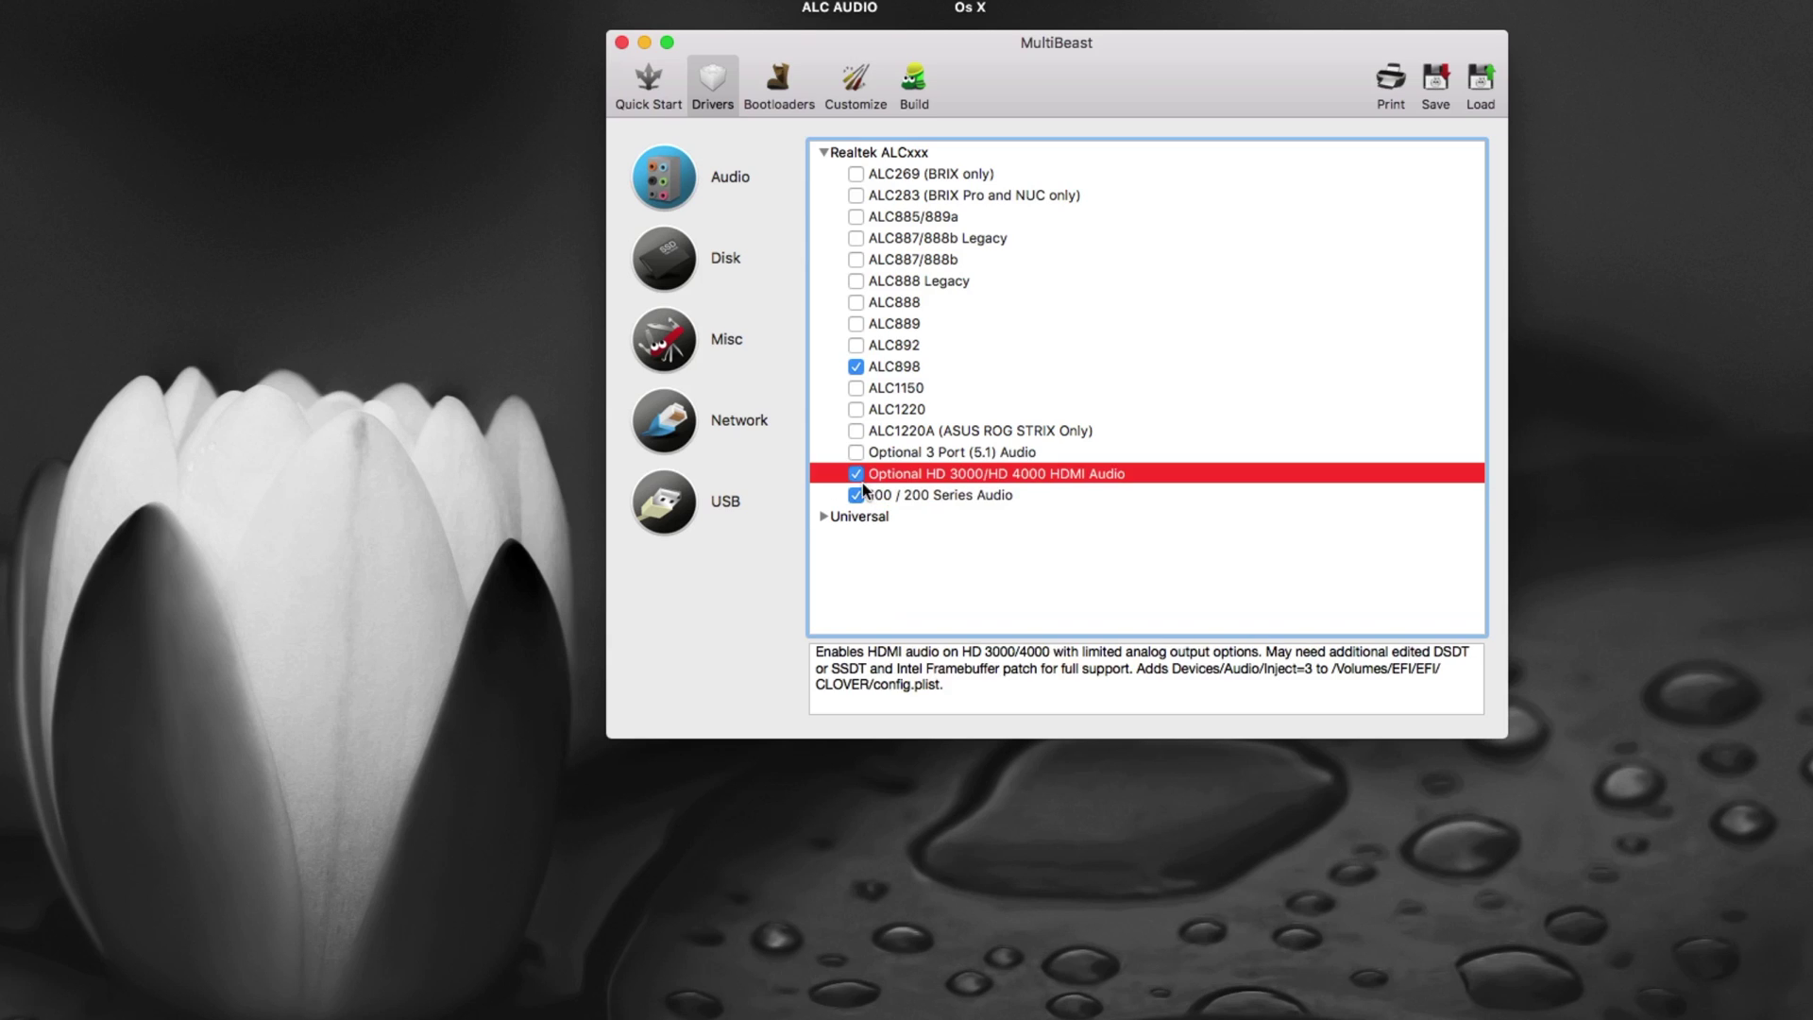
left_click(923, 434)
left_click(857, 388)
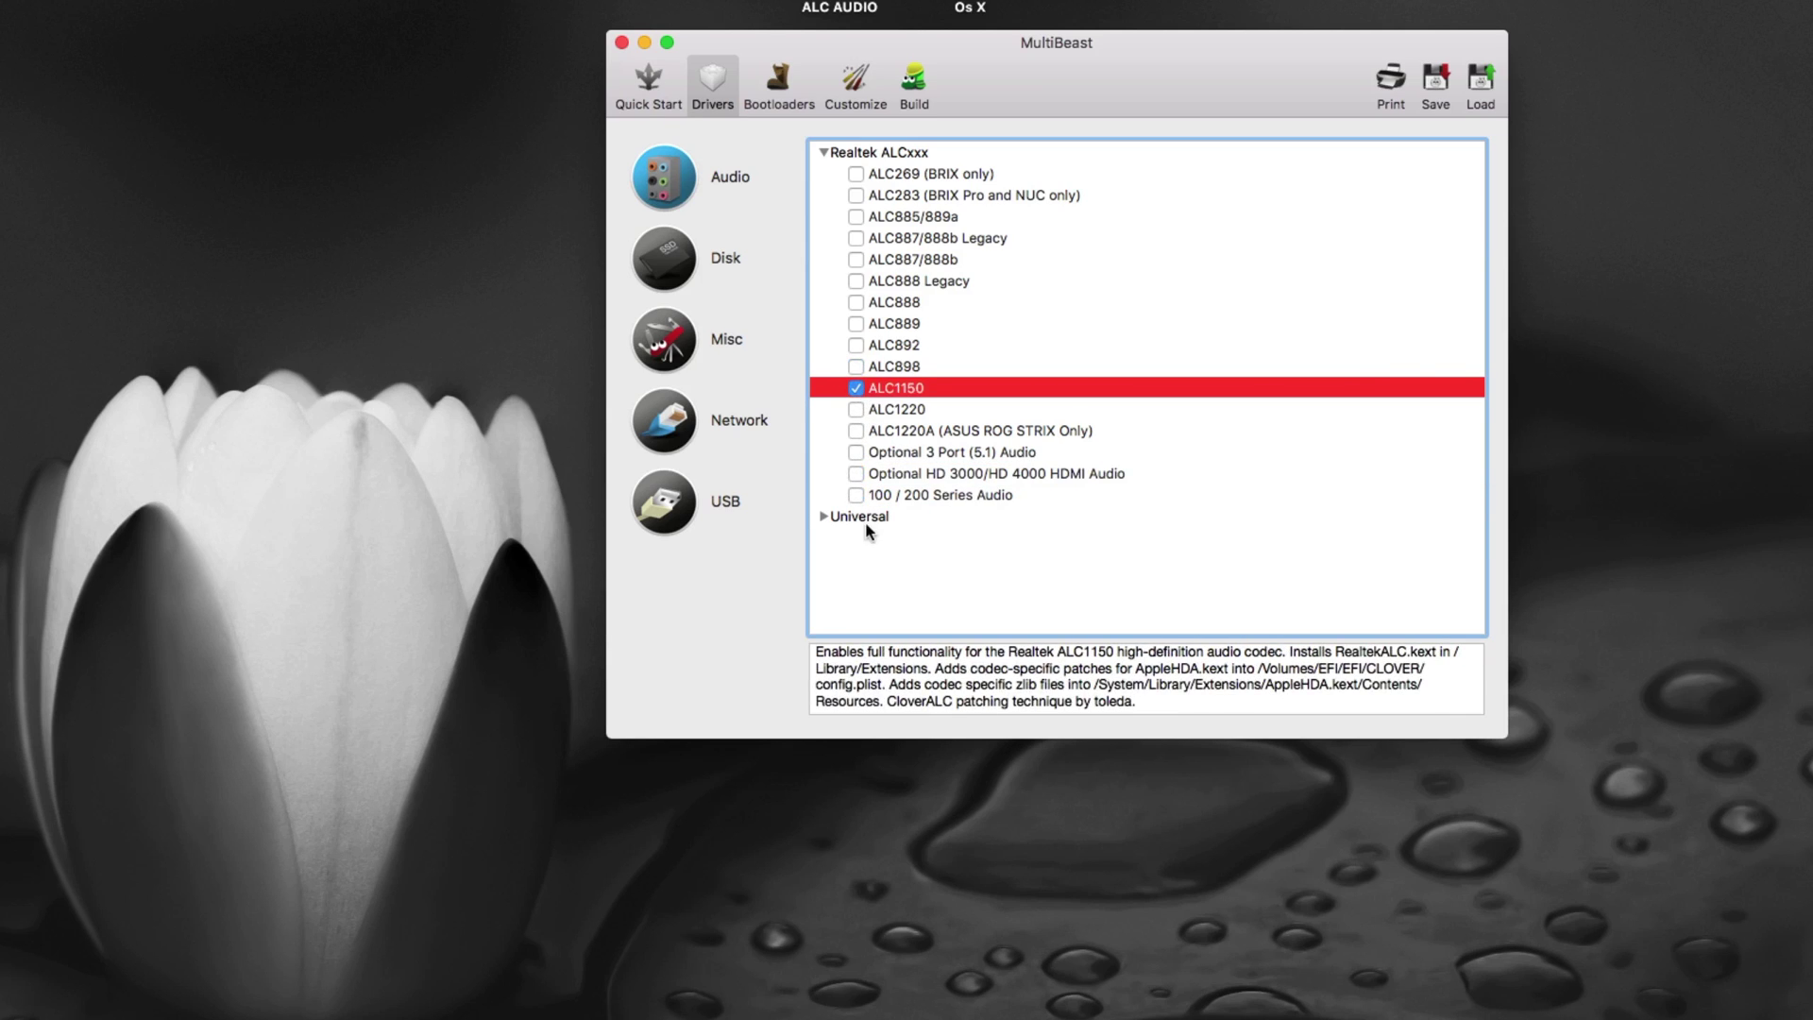
left_click(856, 473)
left_click(857, 495)
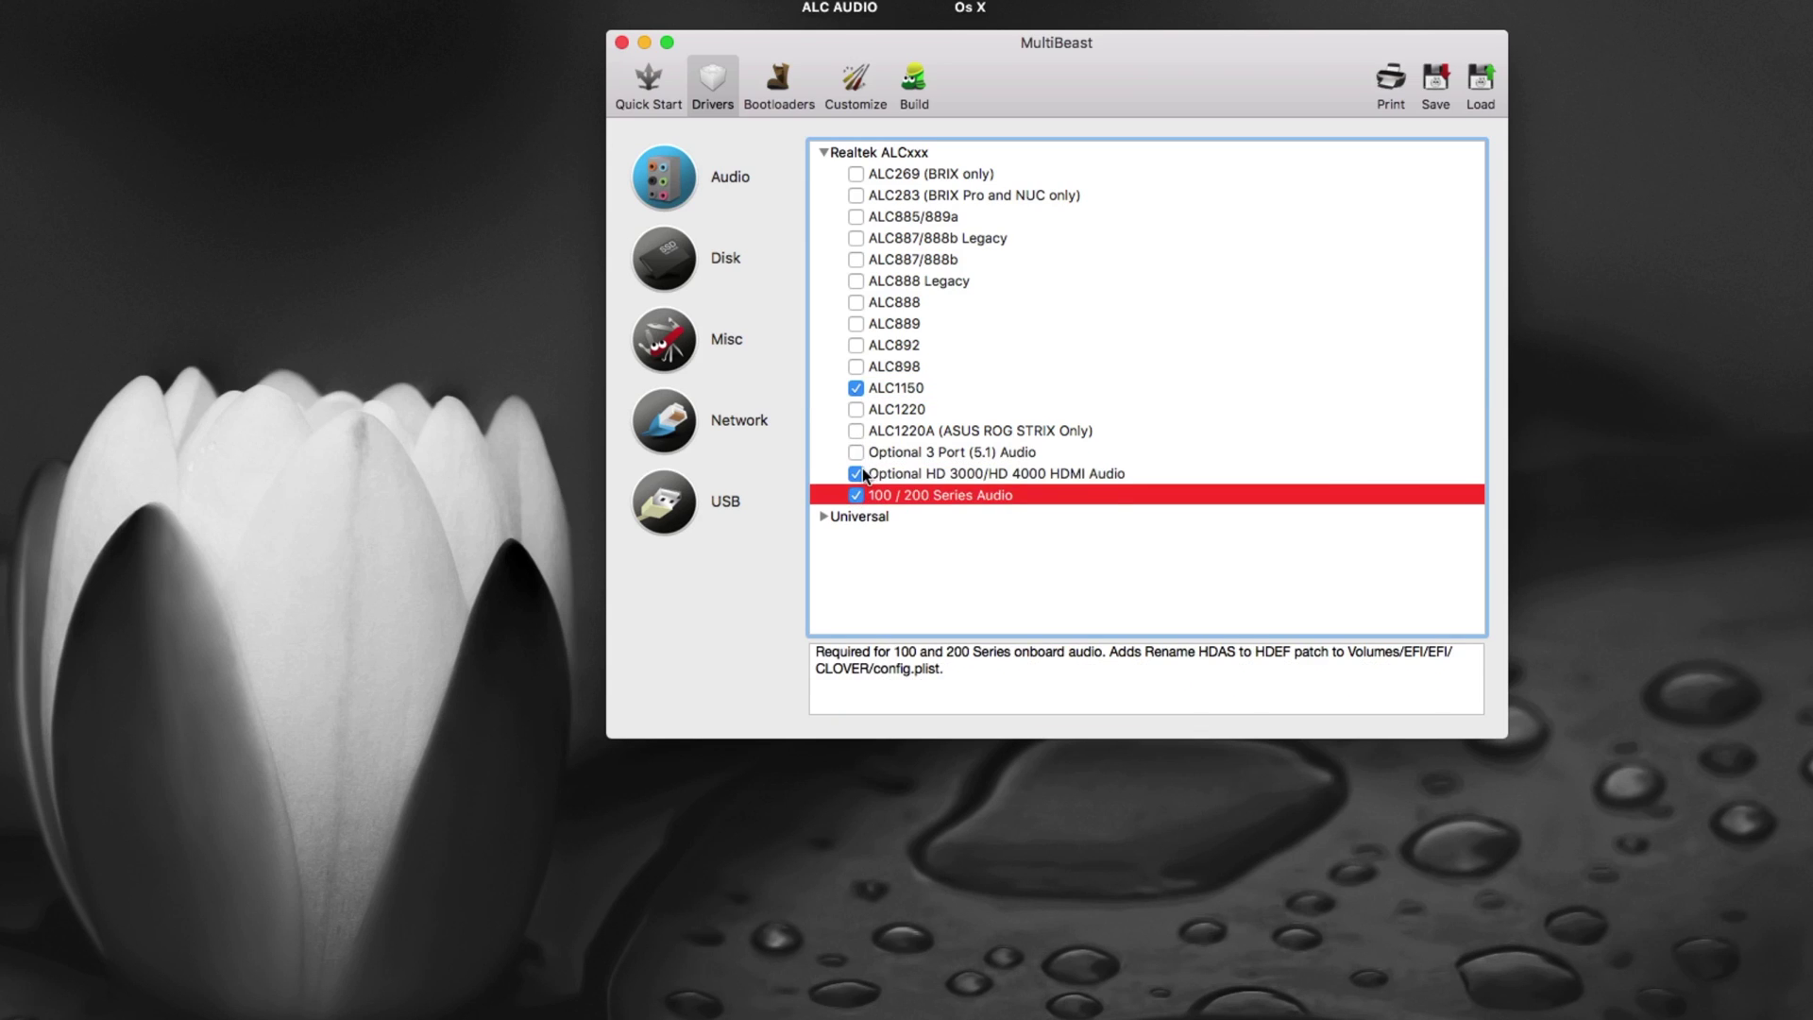
left_click(935, 473)
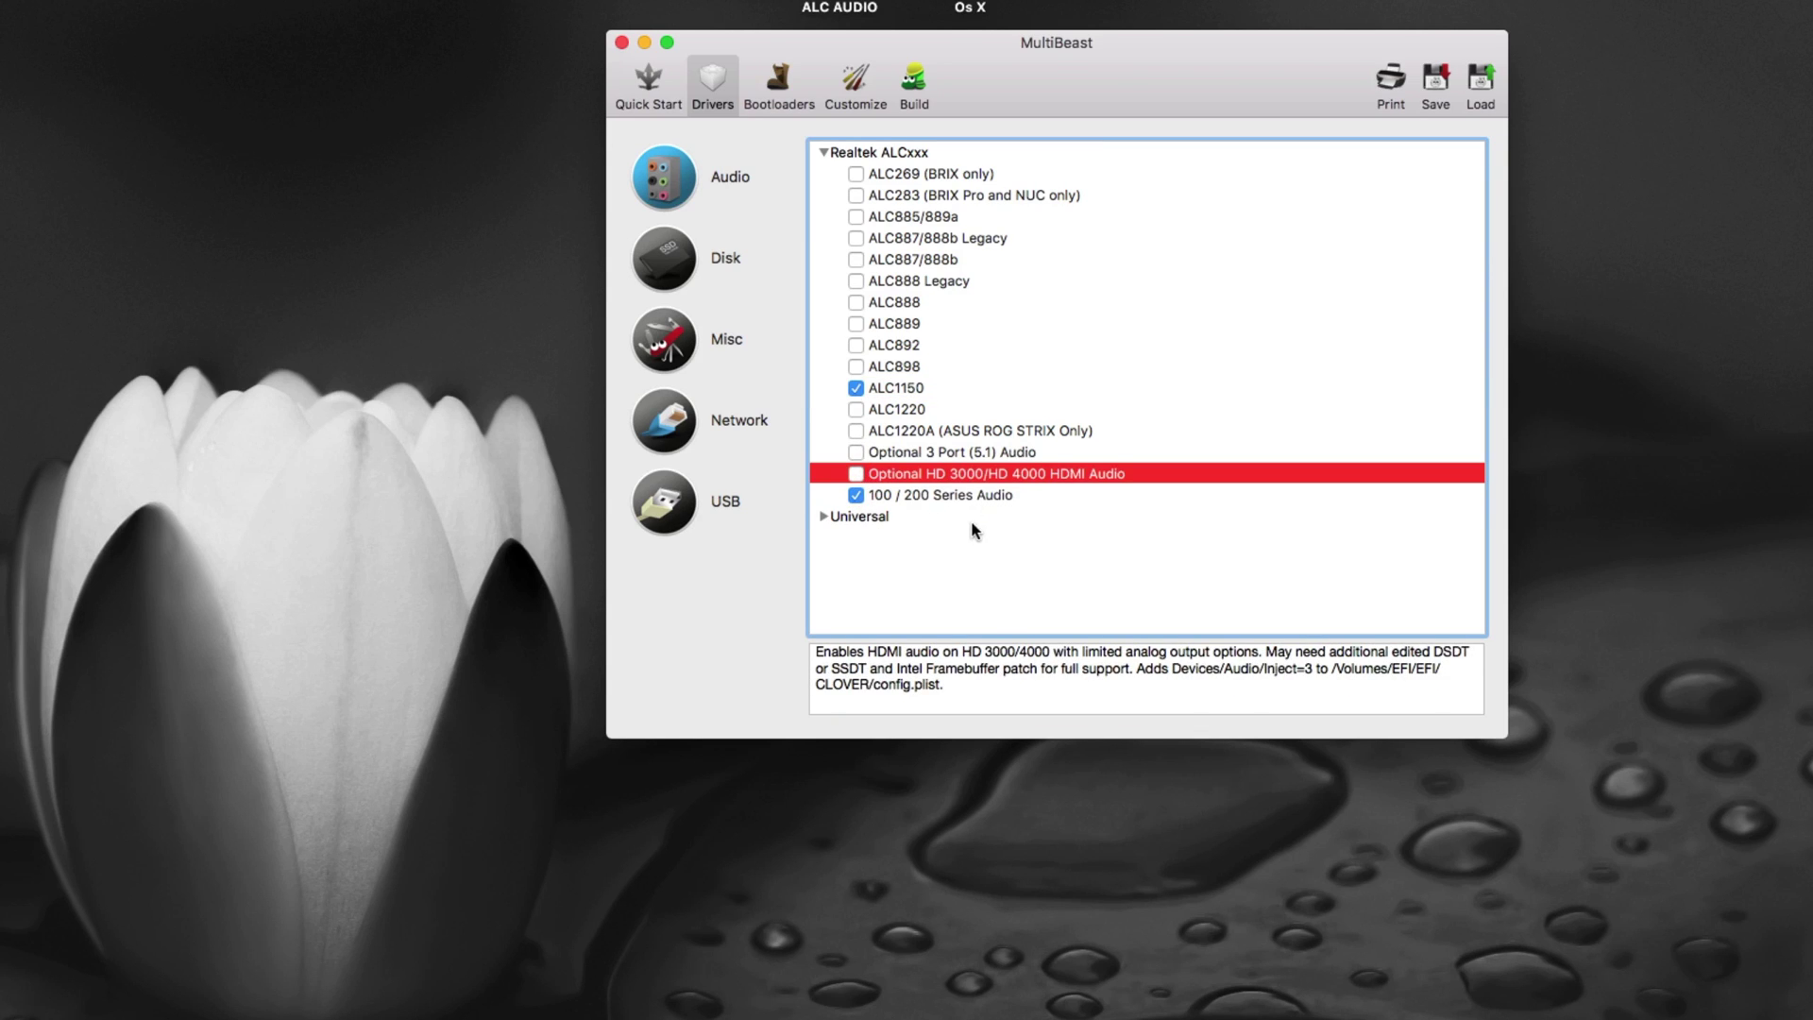
Expand the Universal group, read the VoodooHDA v2.8.9 description, and tick VoodooHDA v2.9.0d10.
left_click(824, 517)
scroll(875, 562, "down", 2)
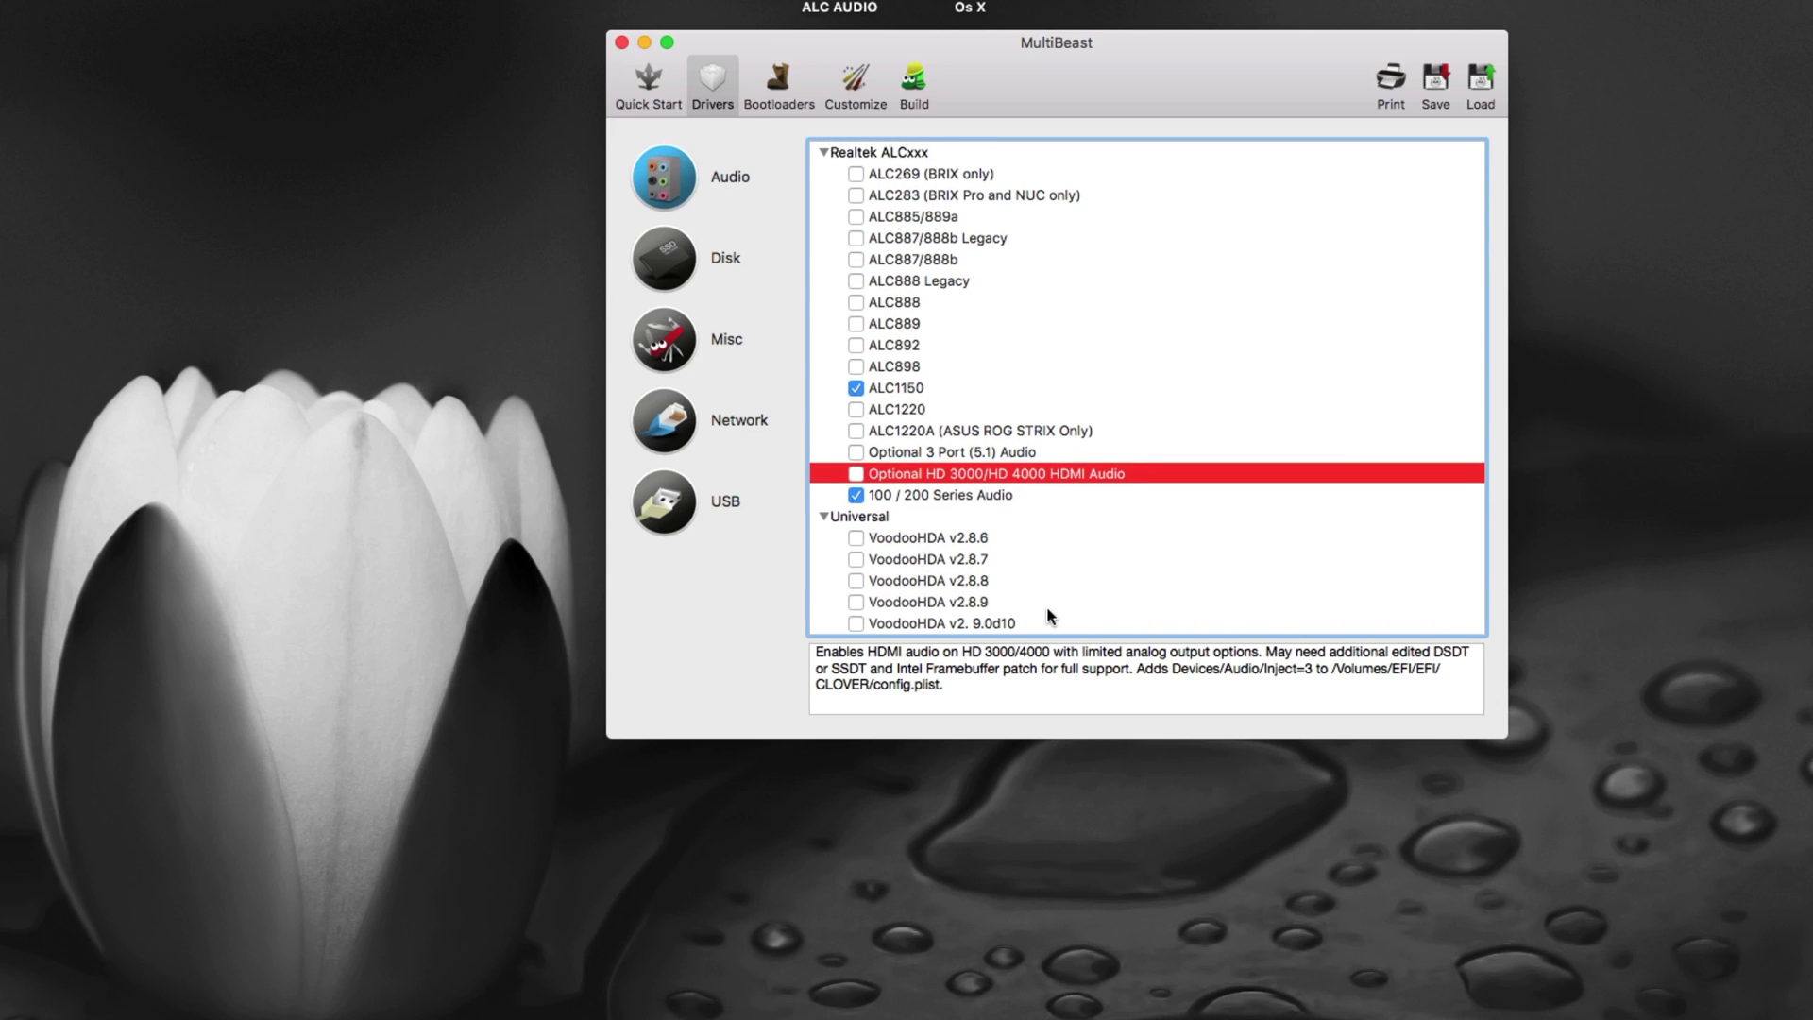
left_click(1045, 608)
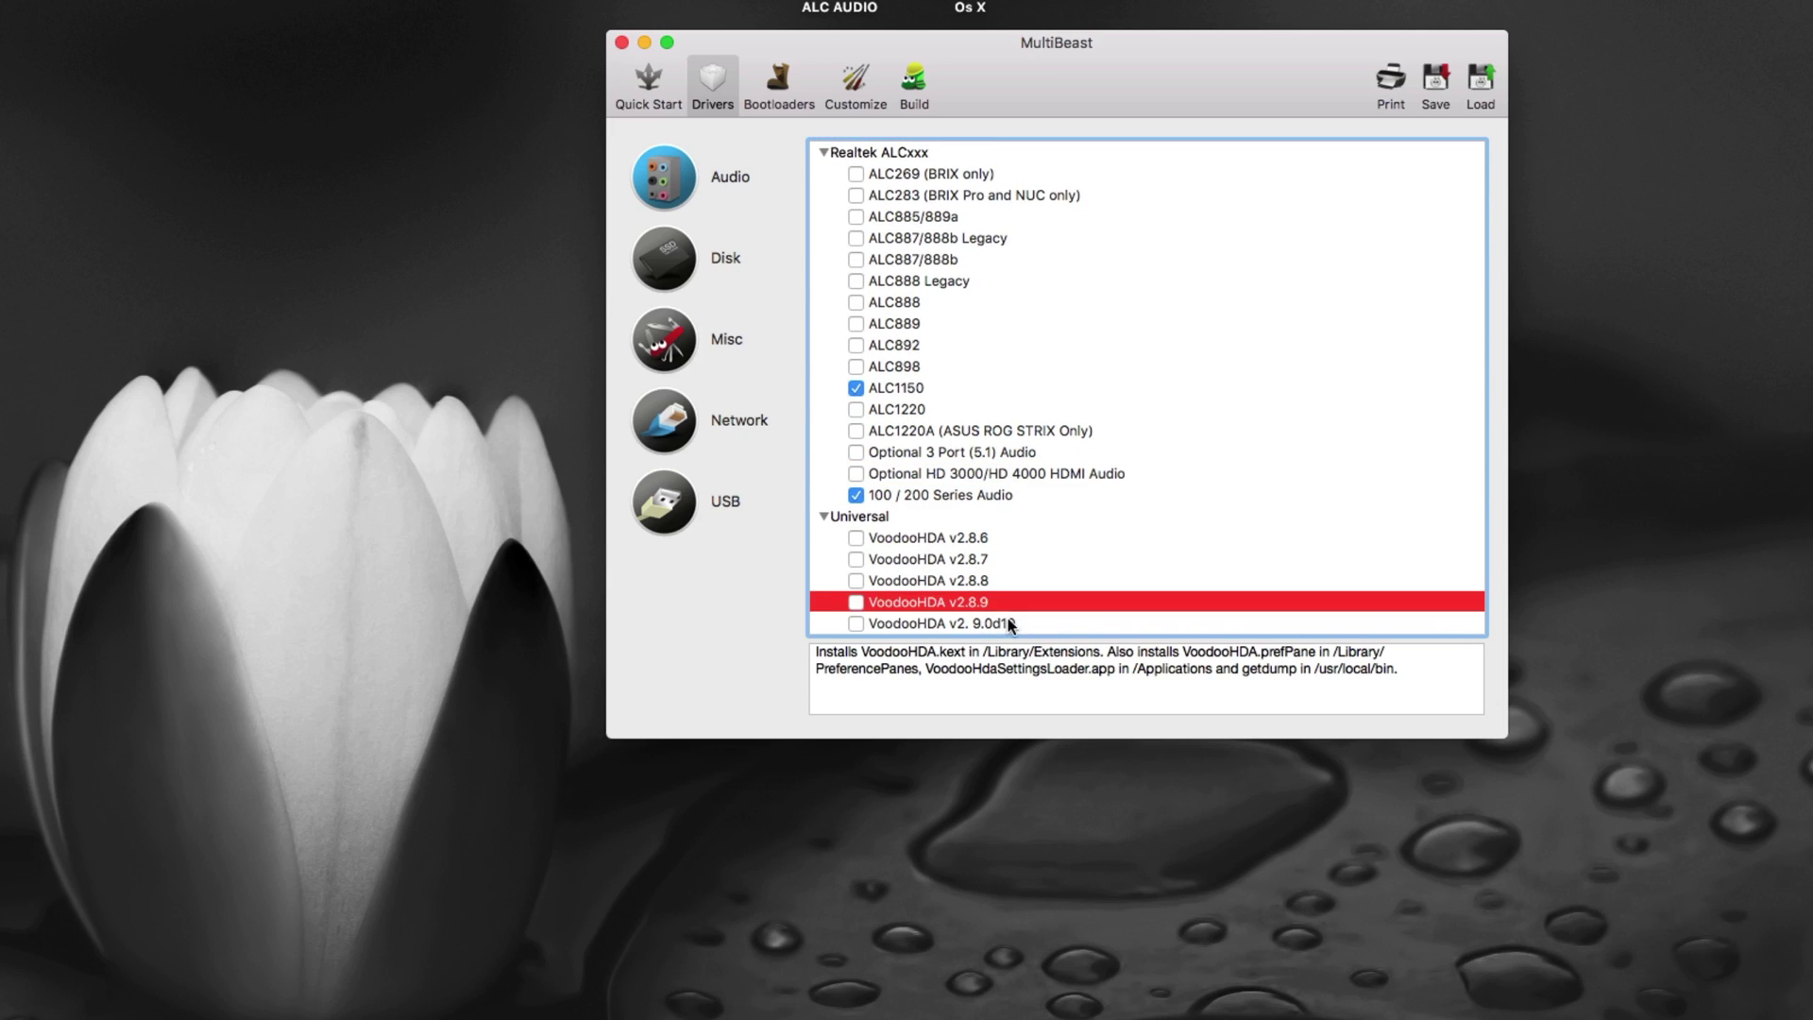
left_click(904, 624)
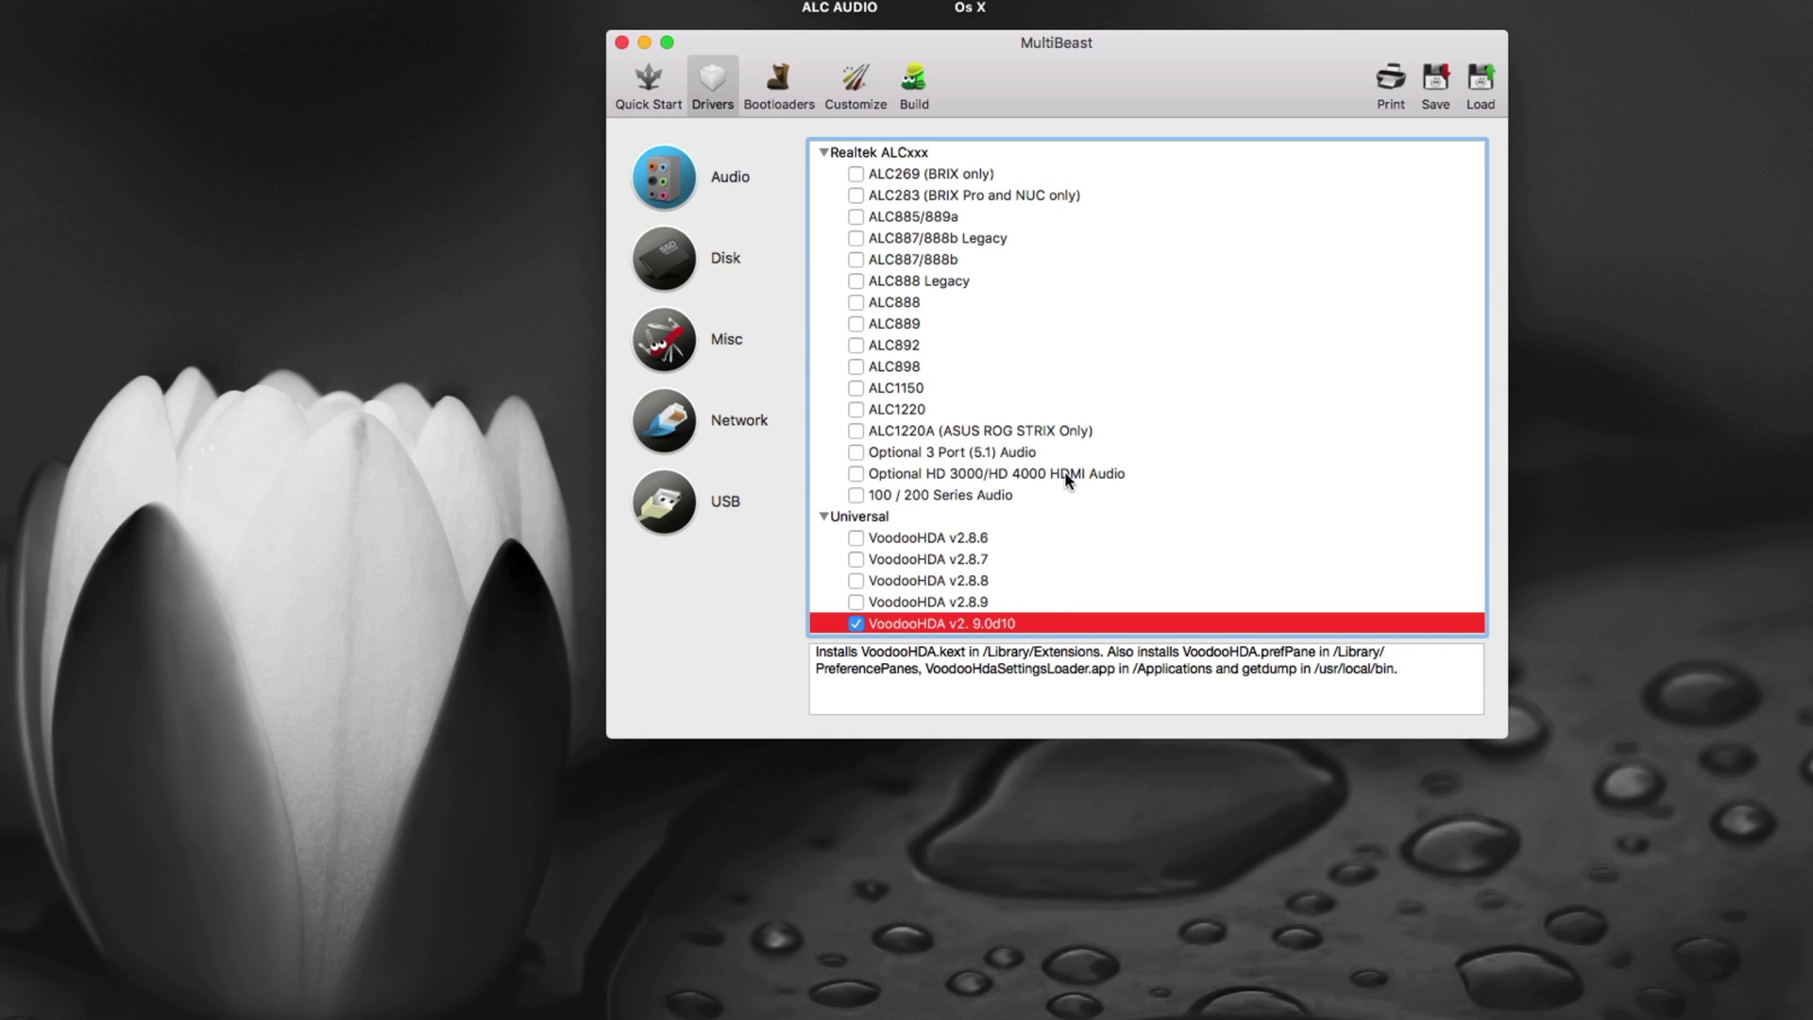
Choose ALC892 plus Optional HD 3000/HD 4000 HDMI Audio and review them on the Build page.
left_click(857, 345)
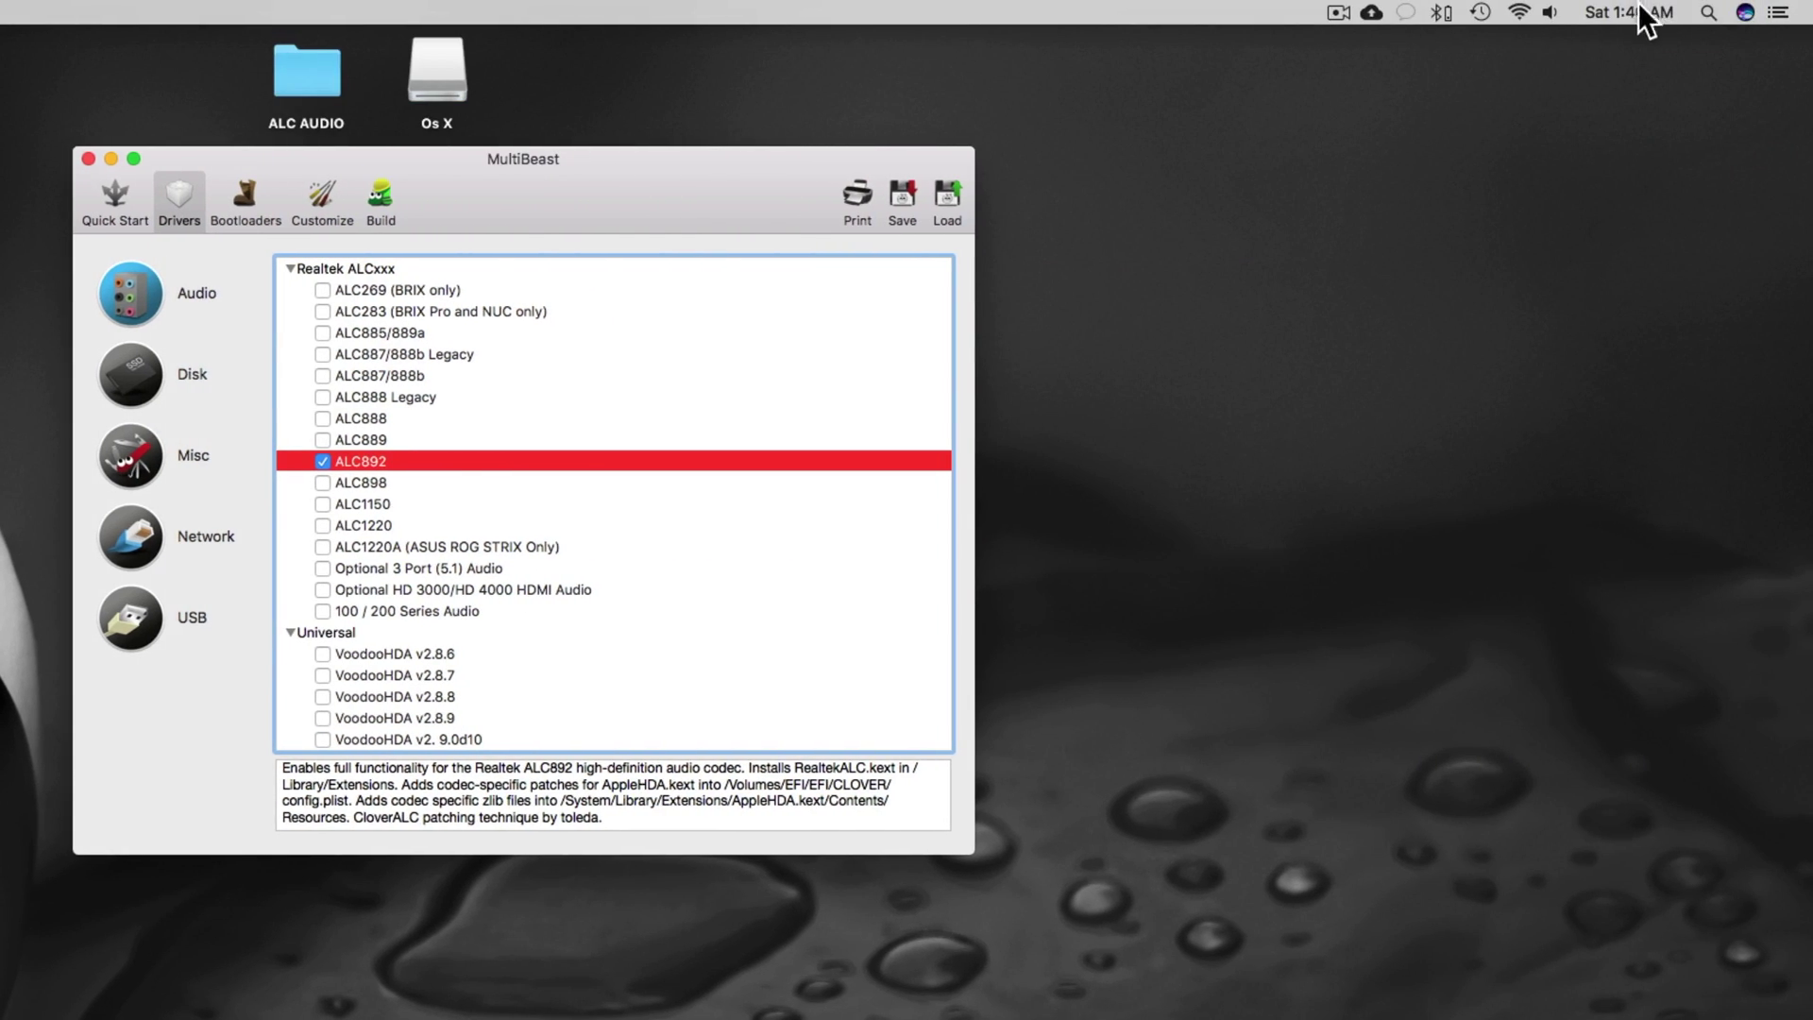
left_click(1550, 12)
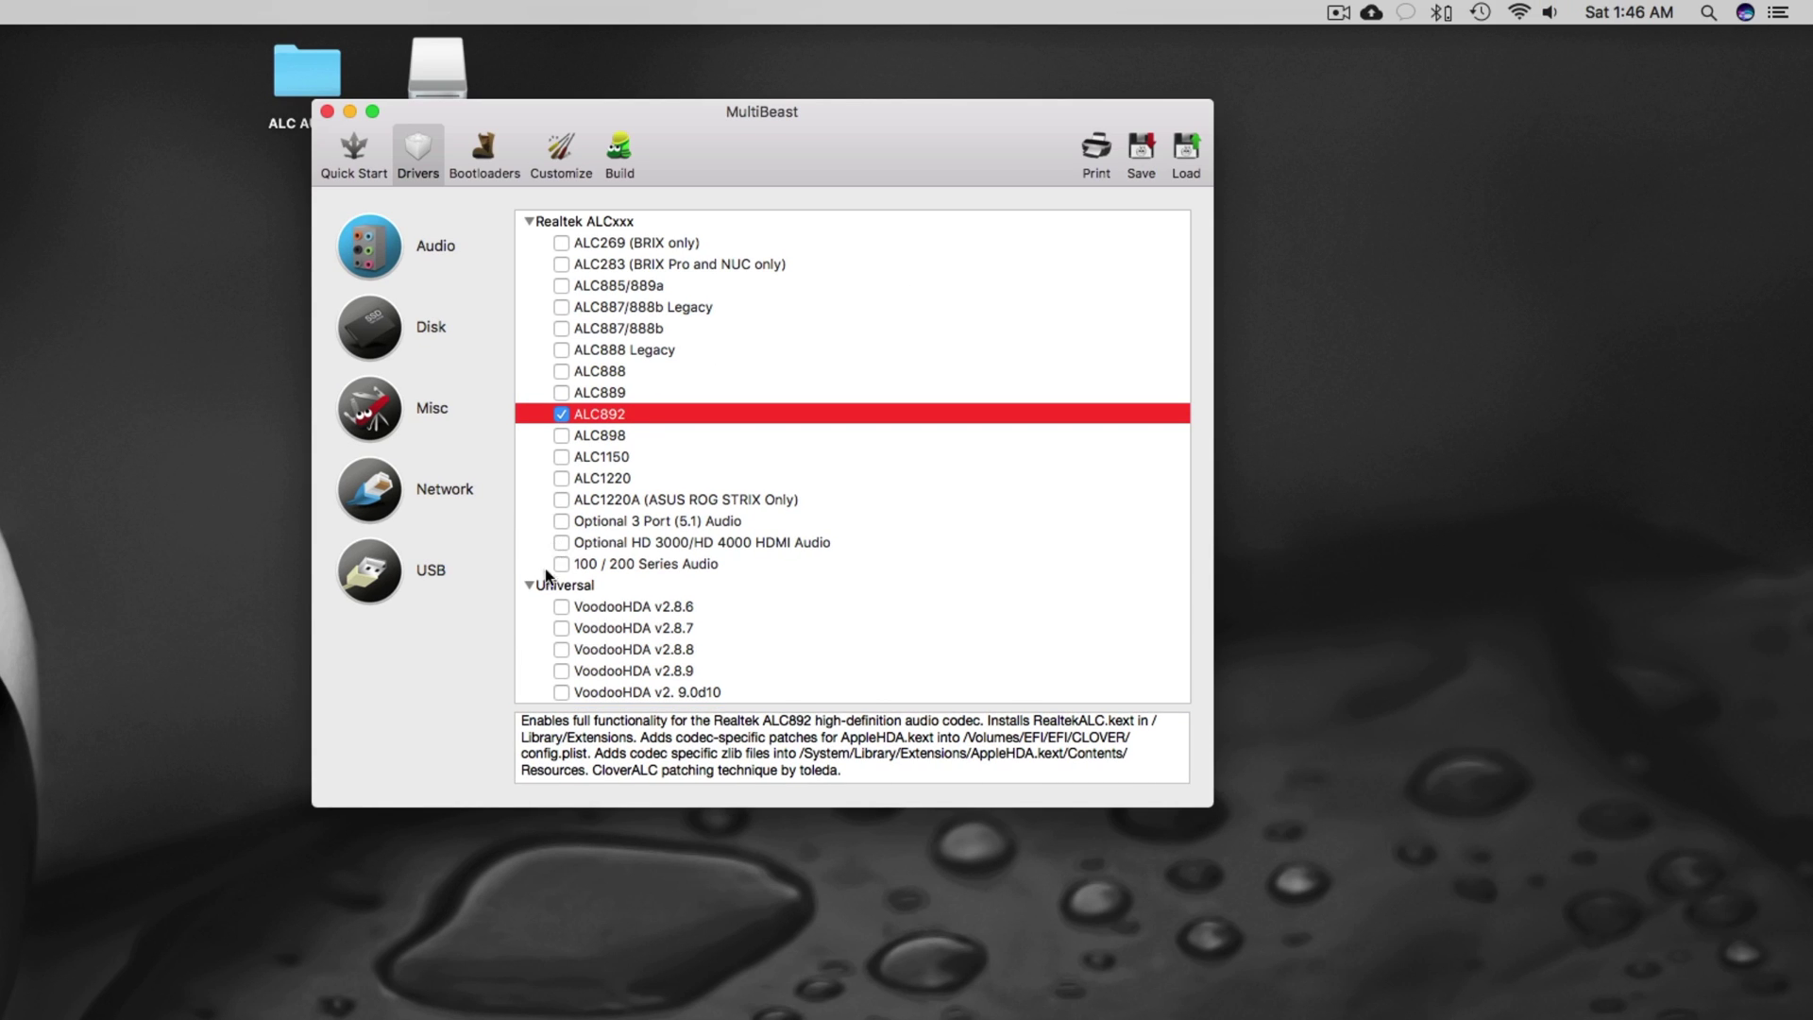
left_click(561, 542)
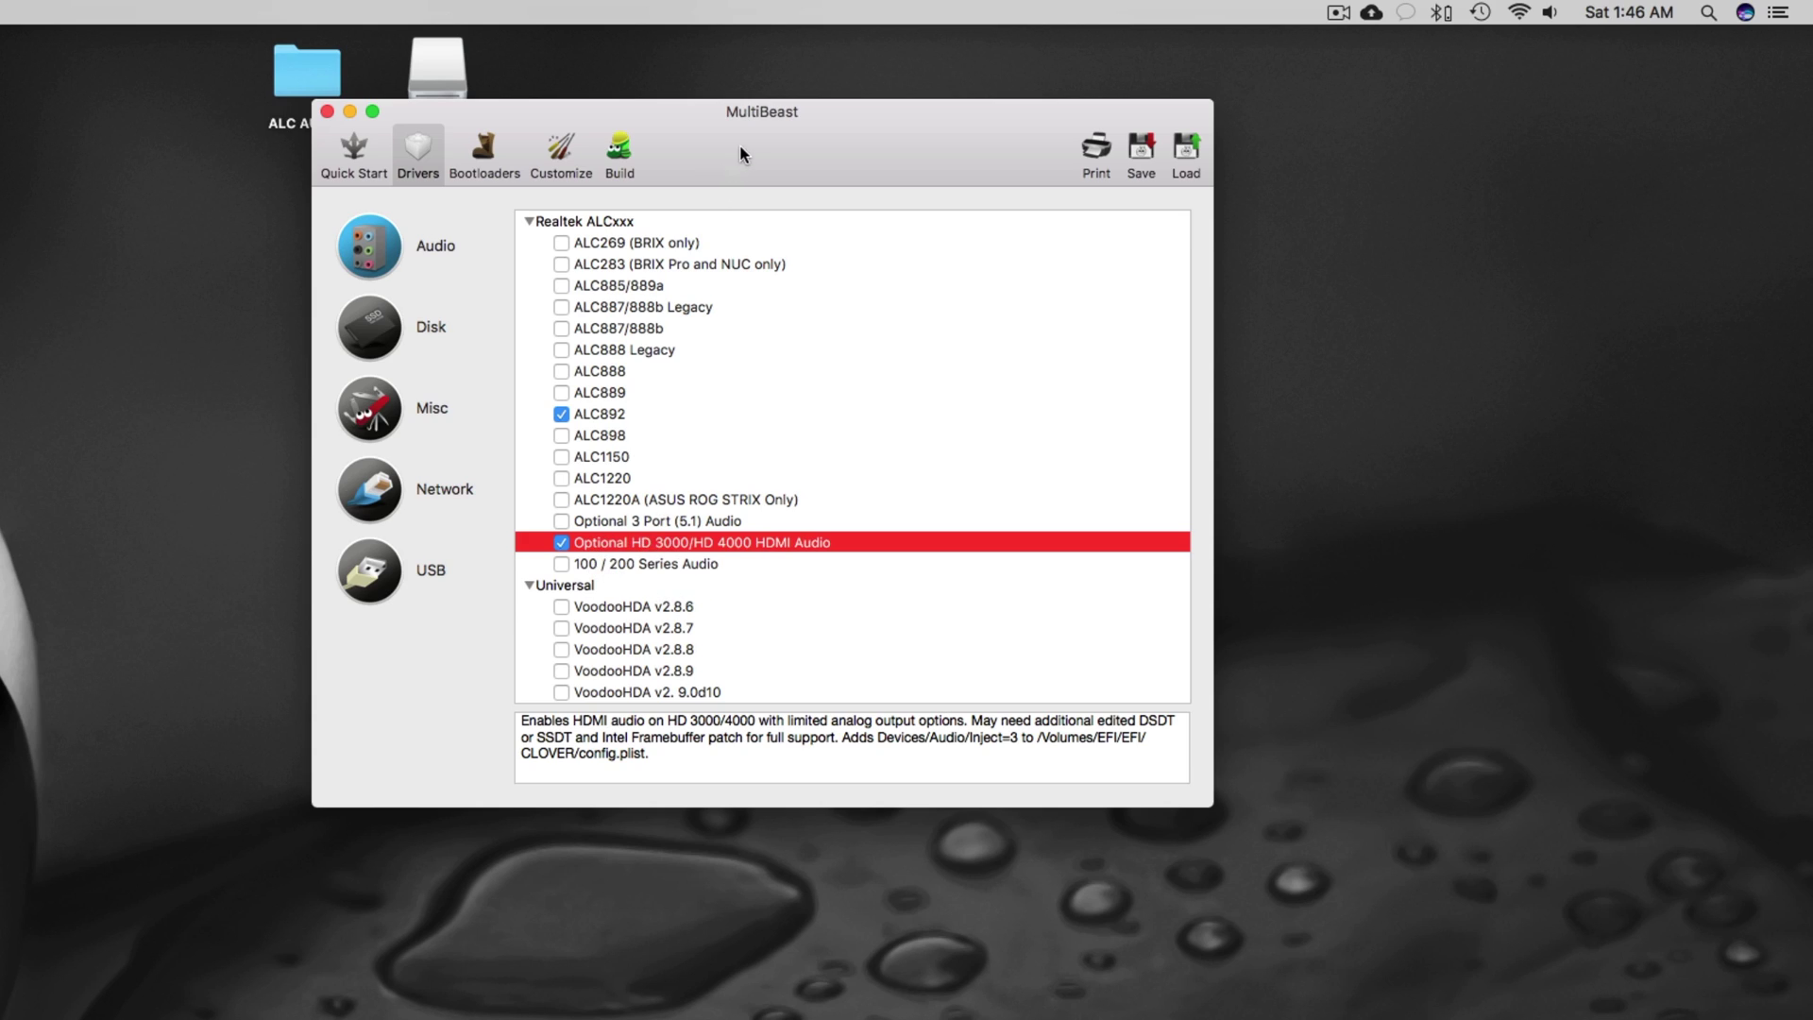
left_click_drag(745, 155, 888, 181)
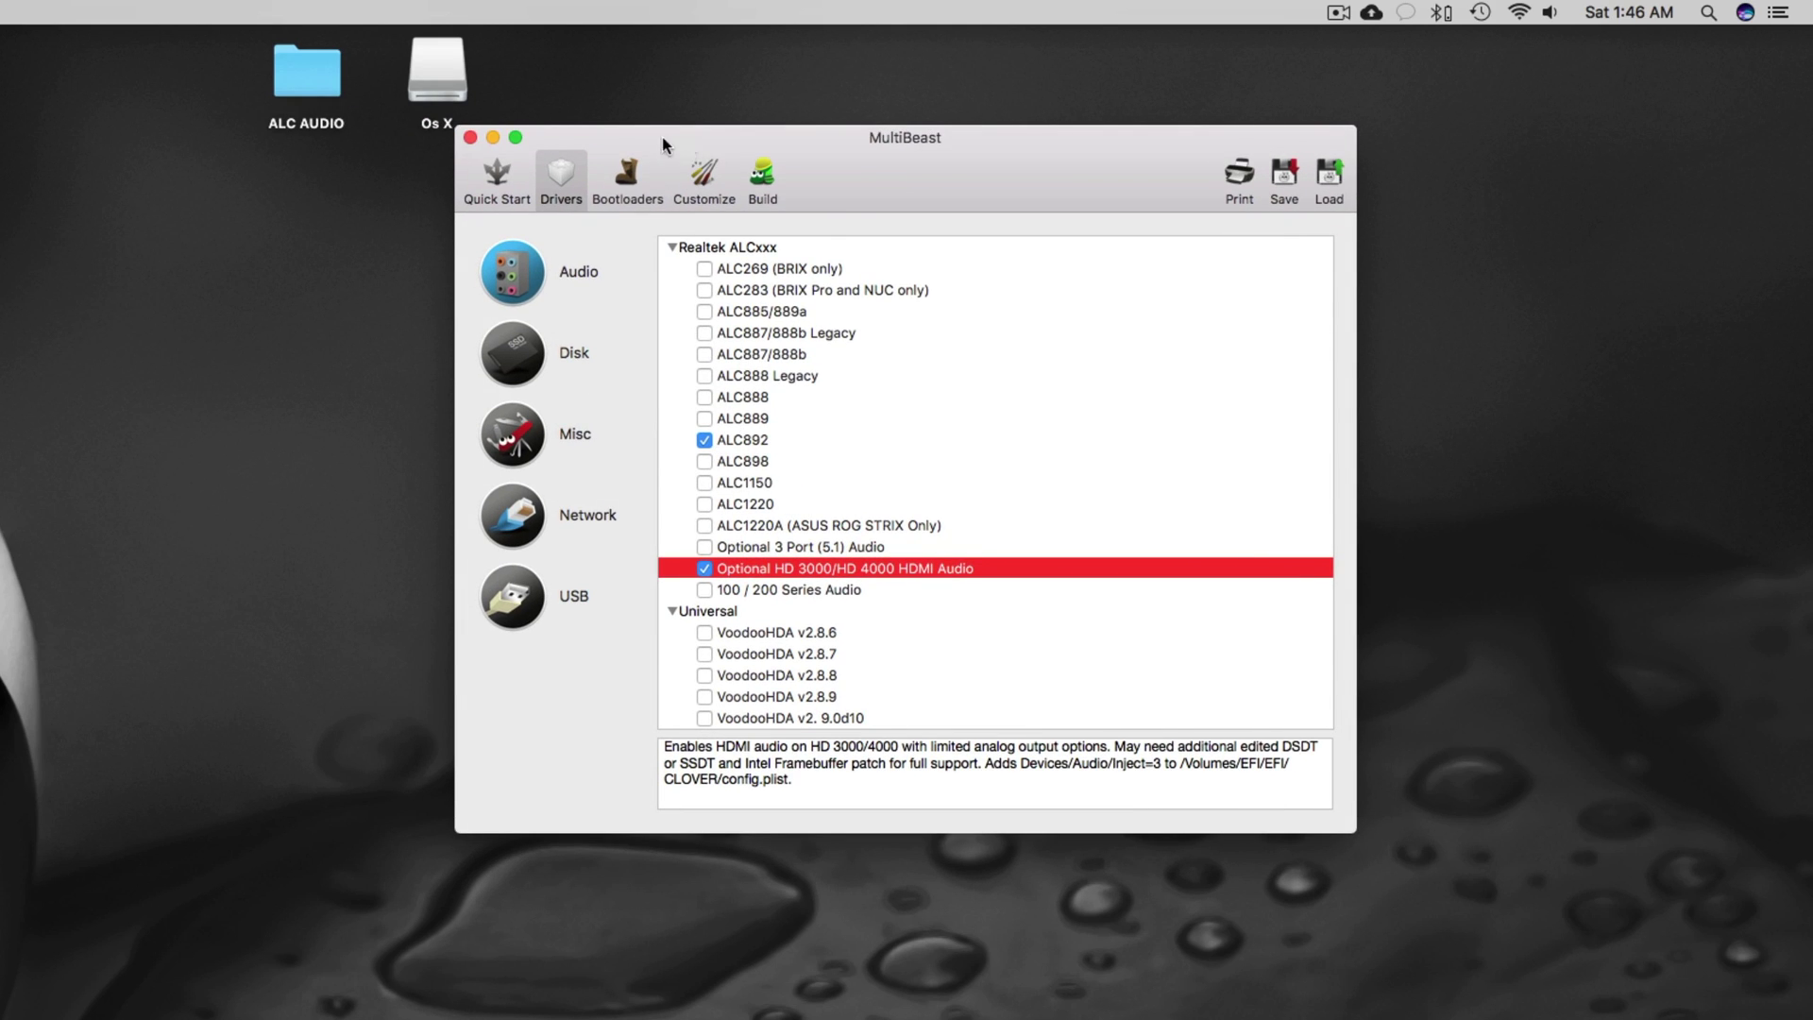
left_click(766, 175)
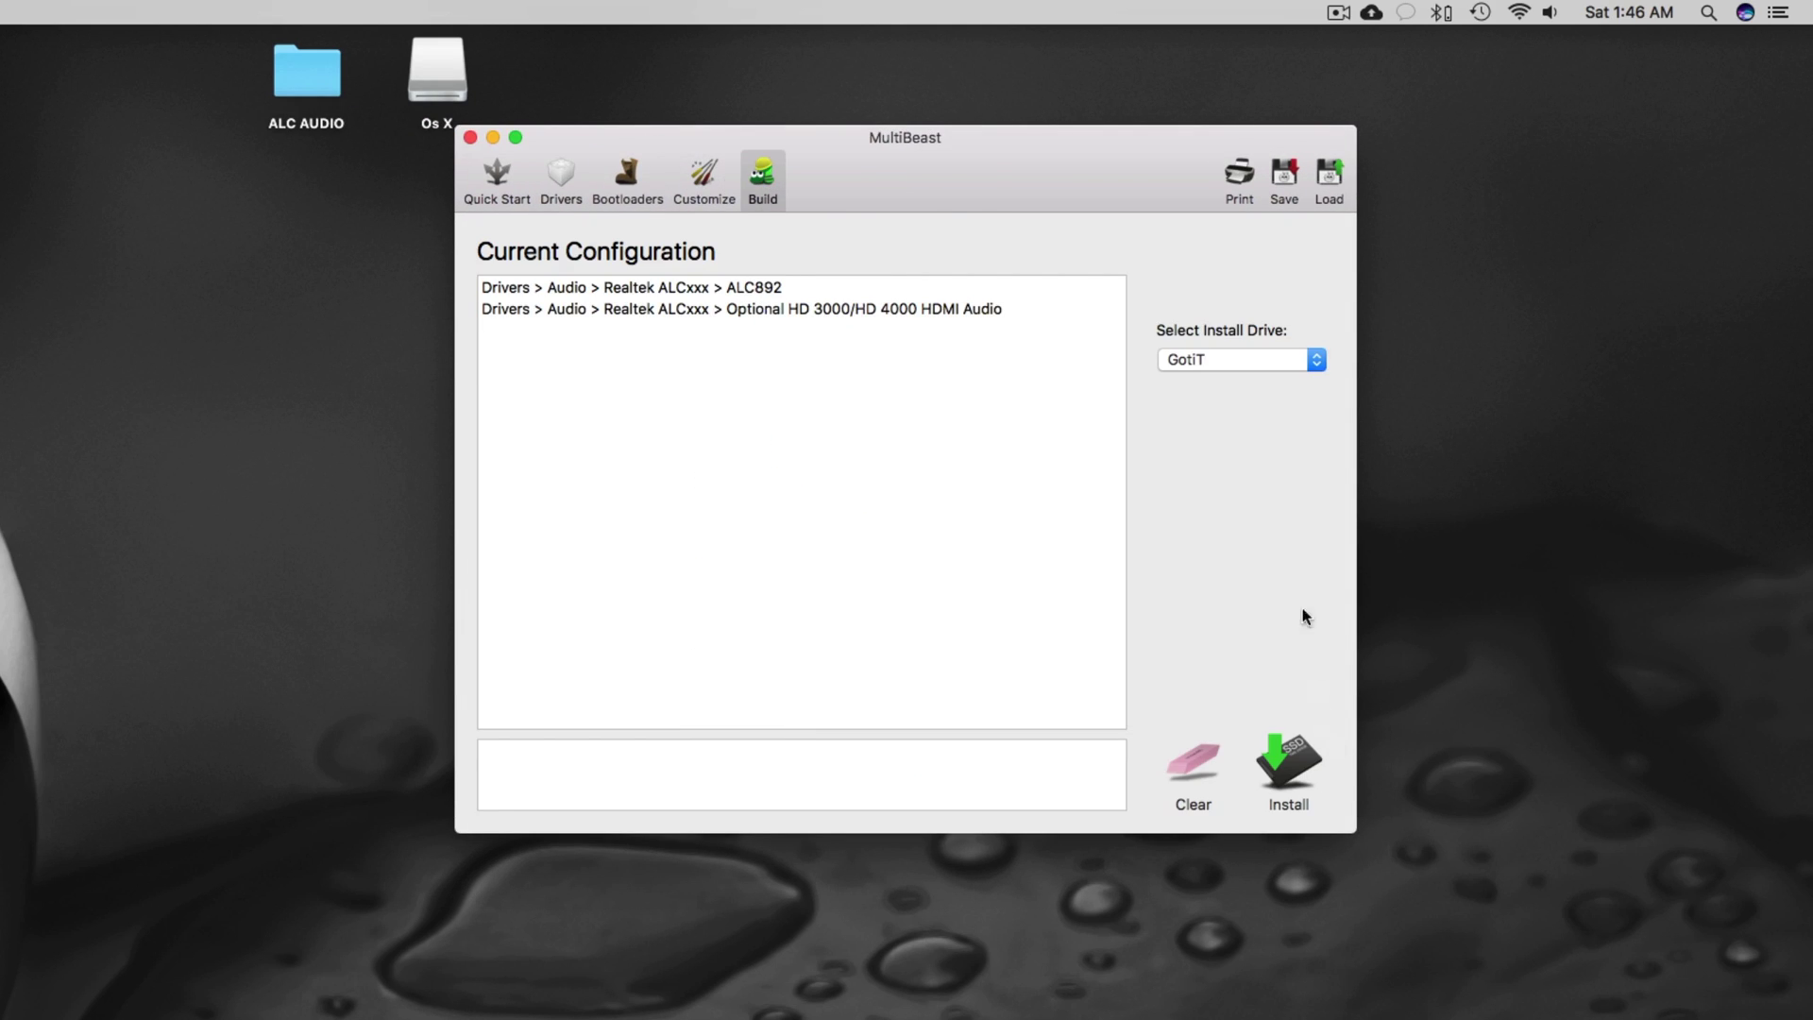
Install the audio build onto the Os X drive, authorizing with the admin password.
left_click(1256, 361)
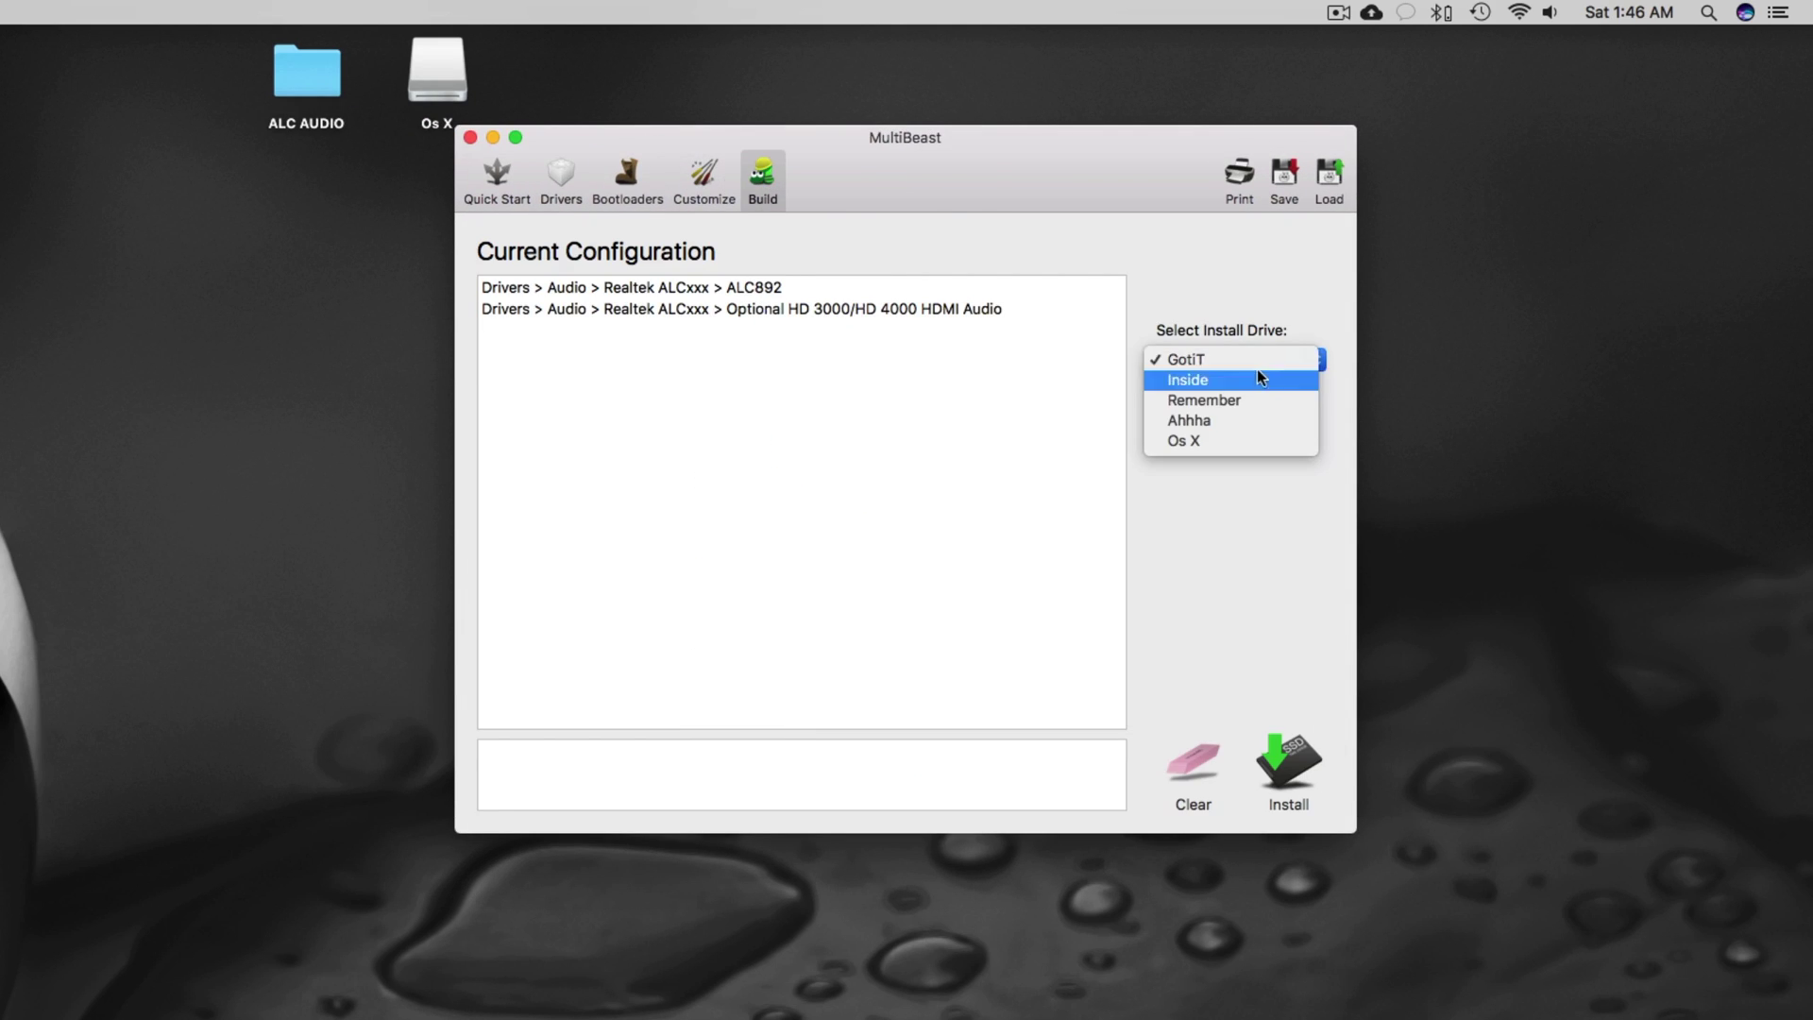
left_click(1240, 442)
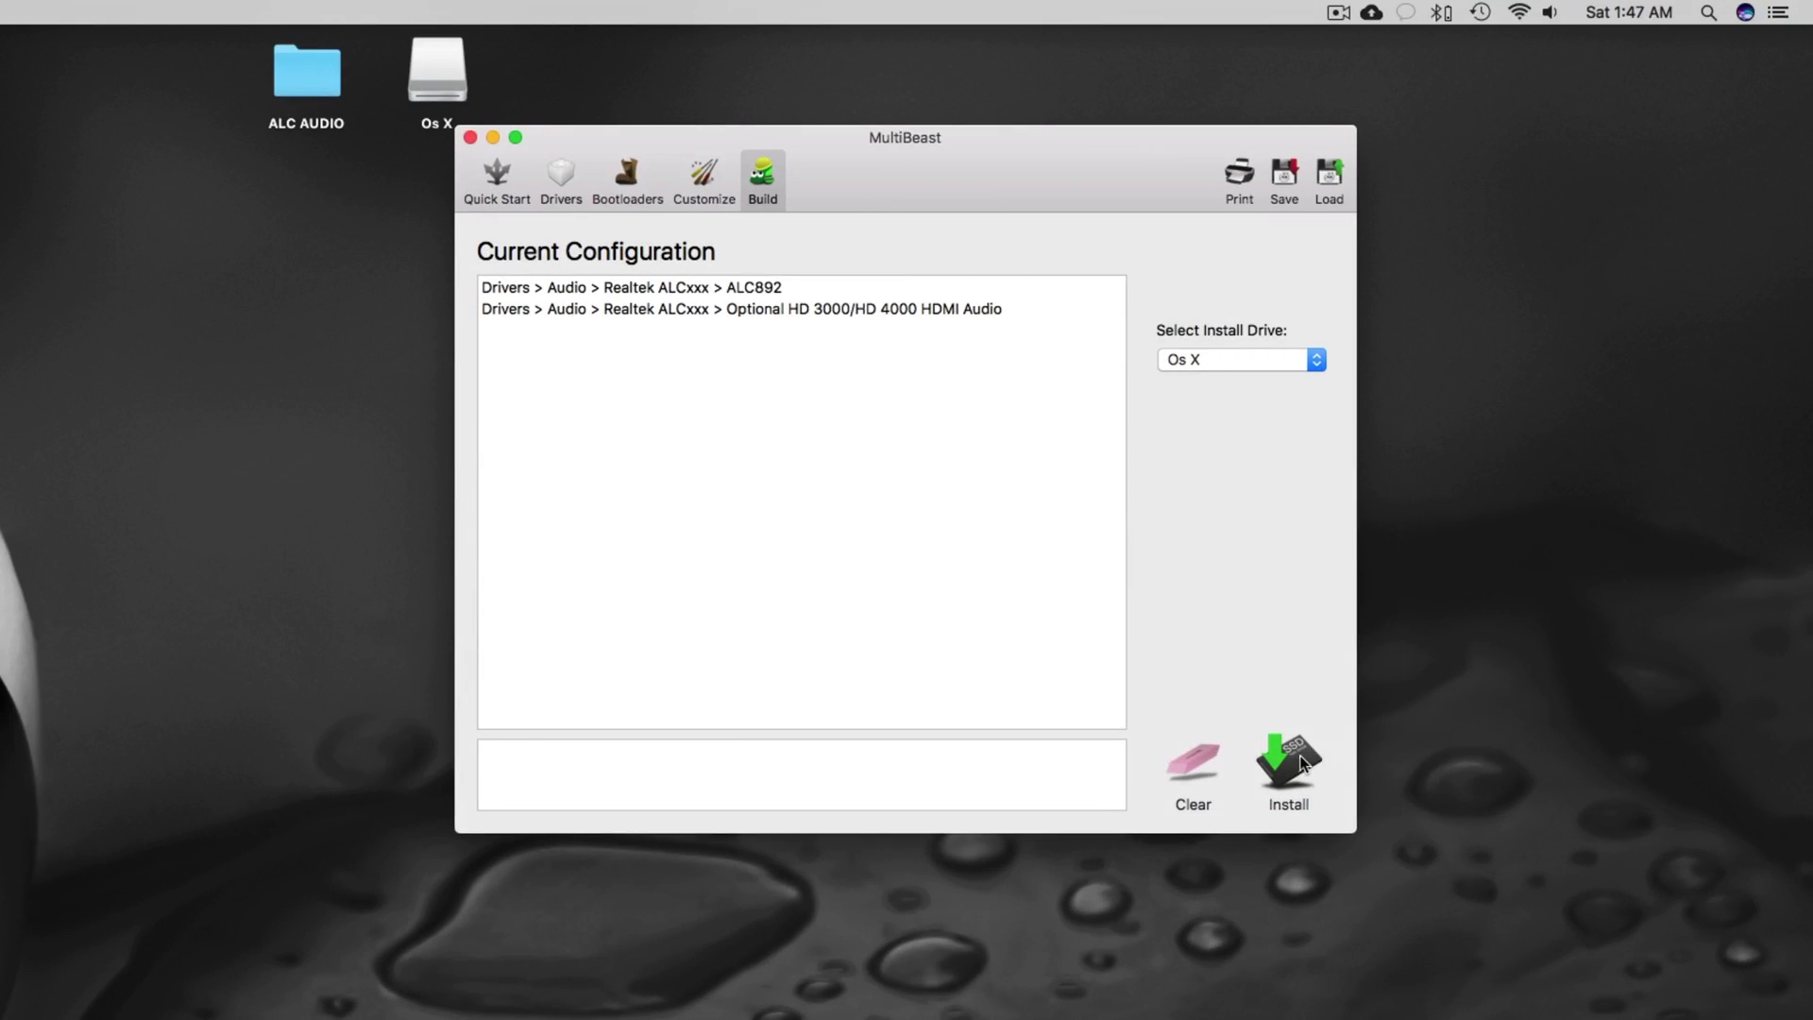
left_click(1301, 763)
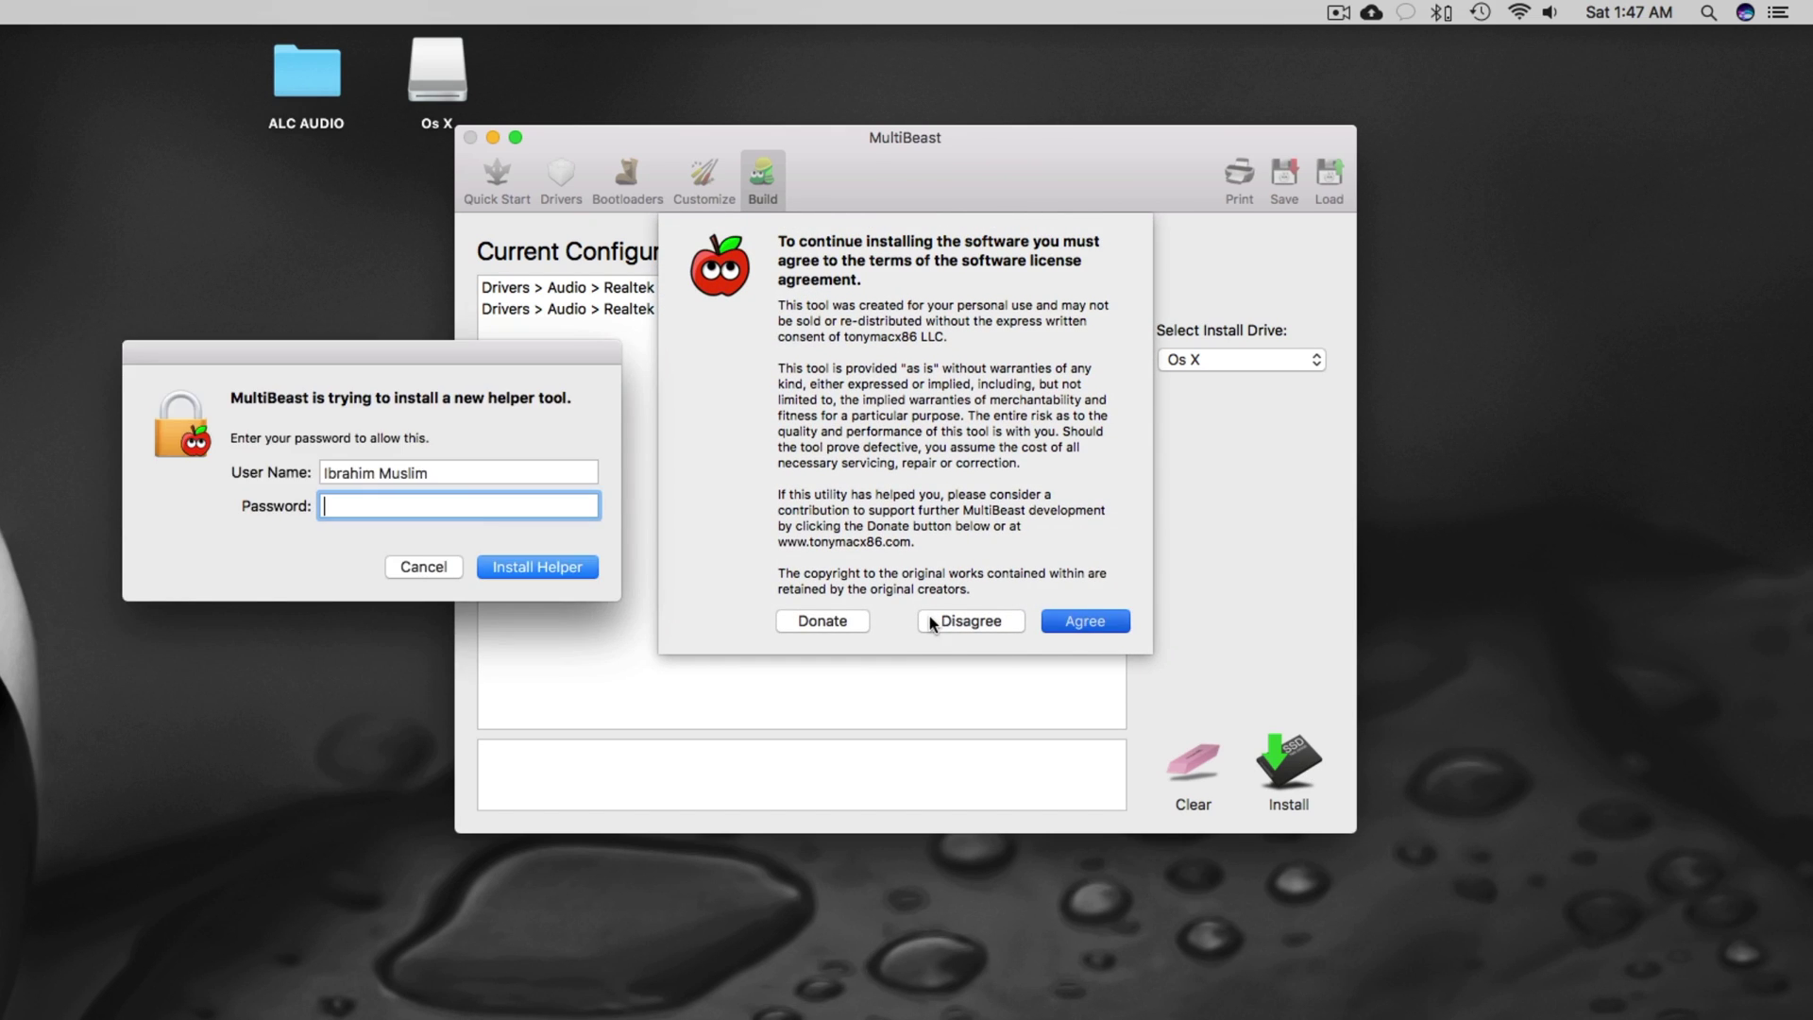
type("******")
key("Return")
key("Return")
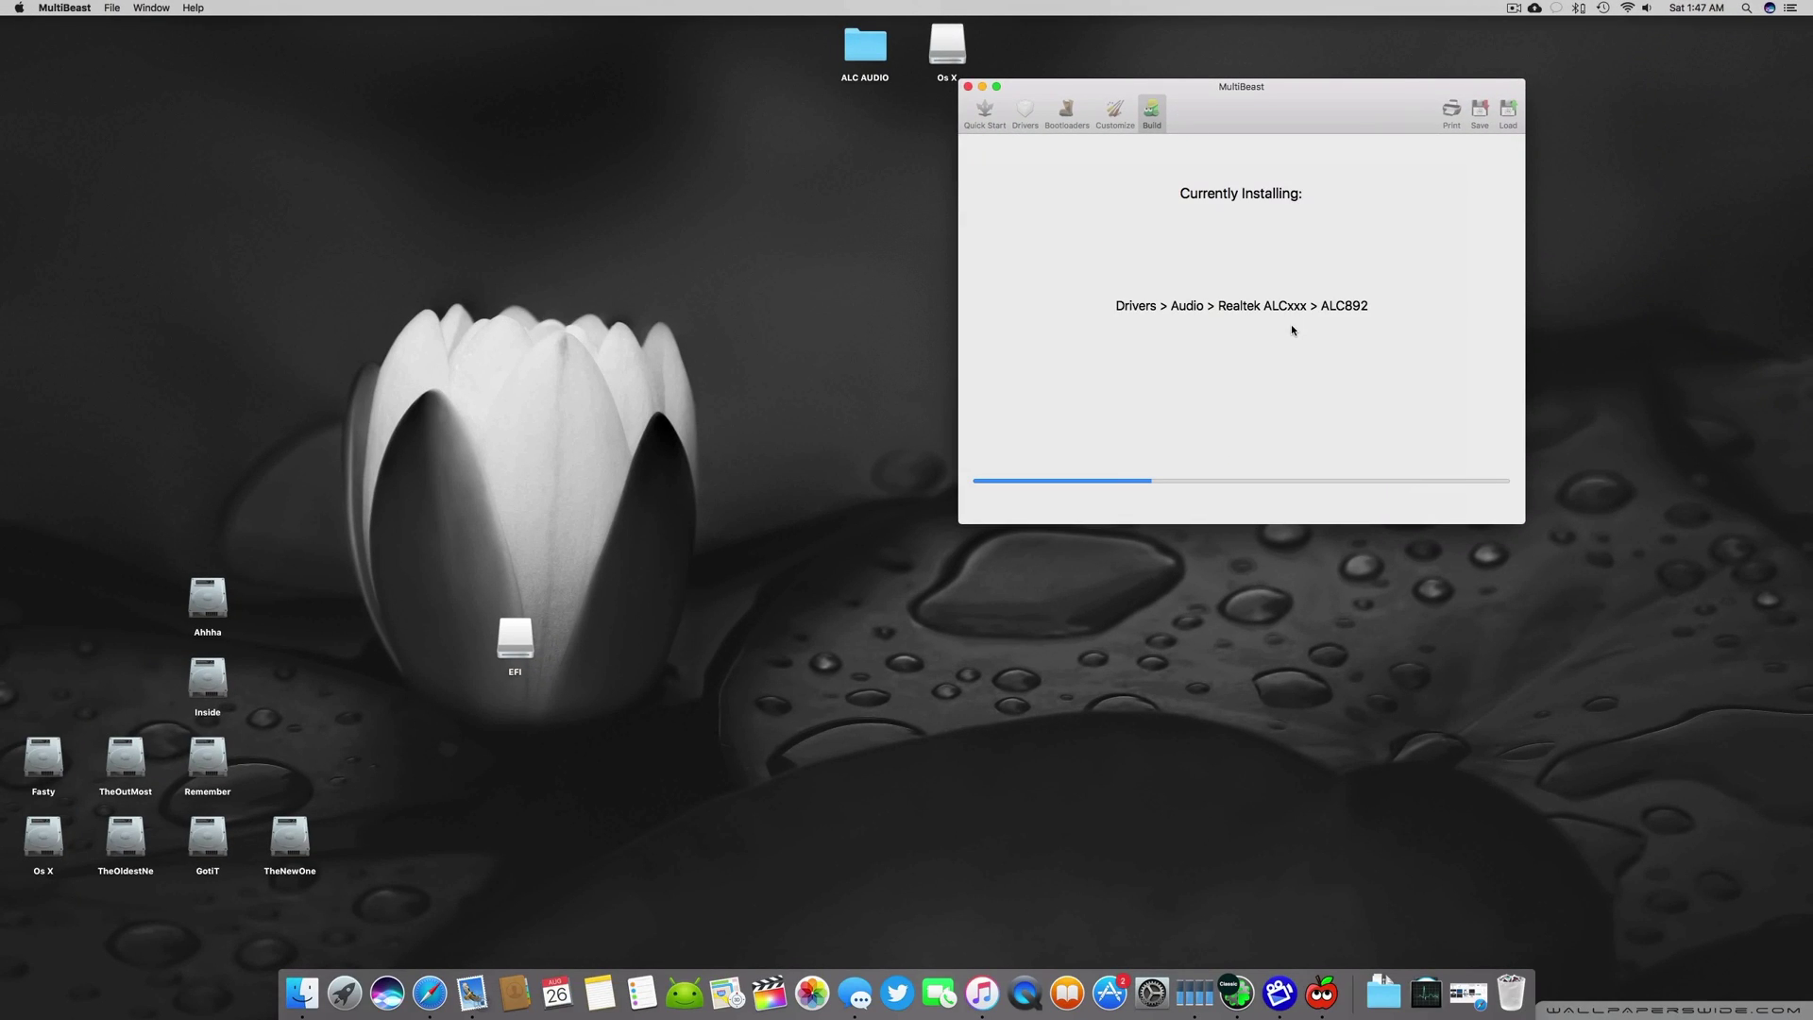
Launch Clover Configurator, mount the EFI partition, and open its EFI CLOVER config.plist.
key("super+space")
type("clo")
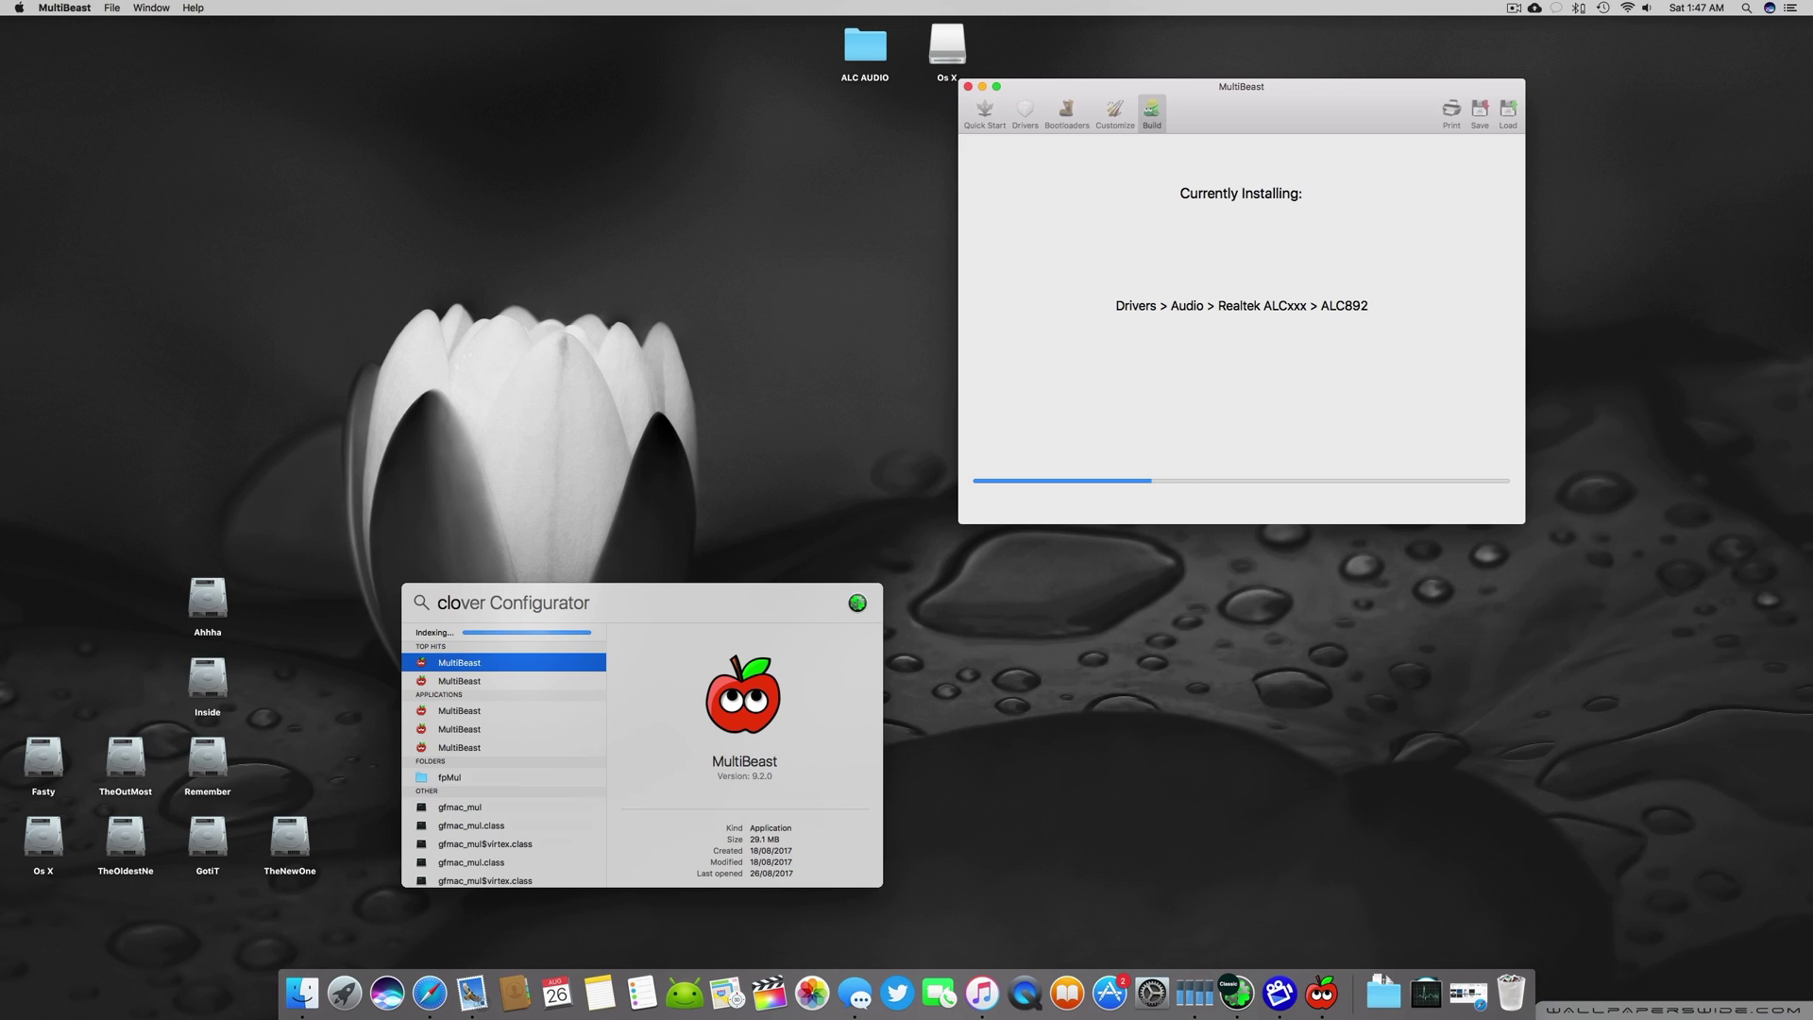
key("Return")
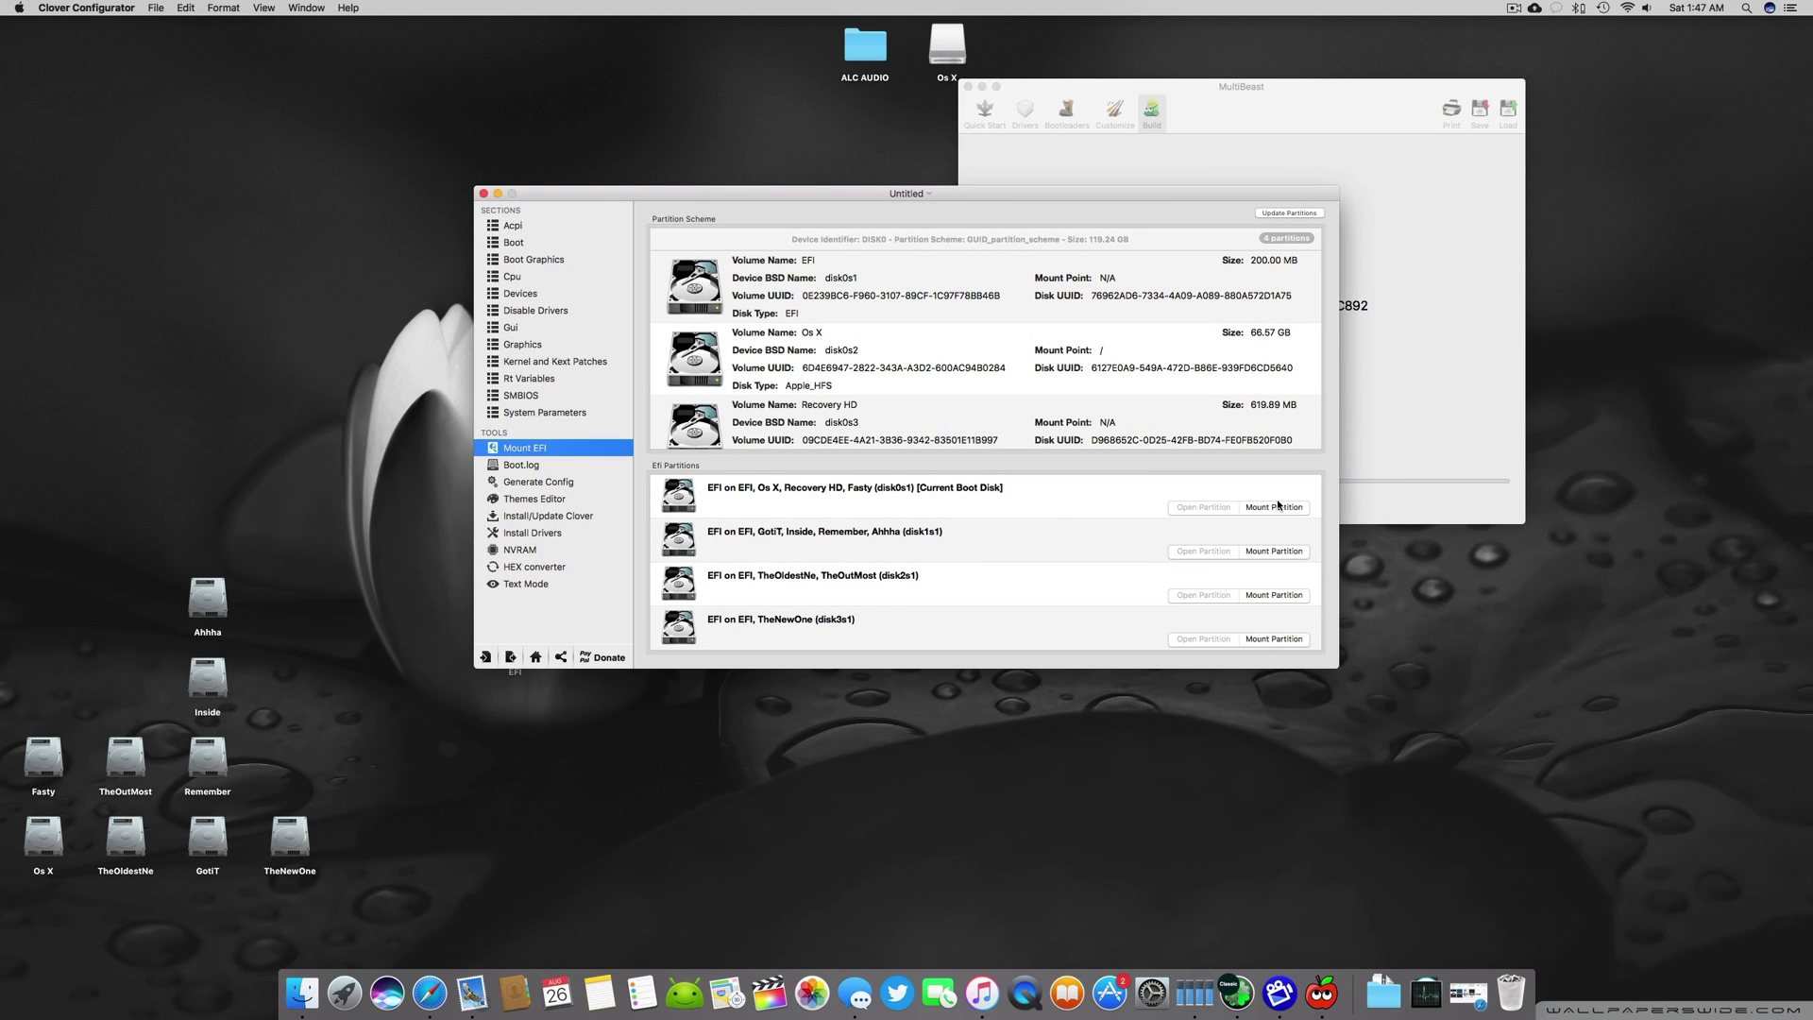
left_click(1275, 507)
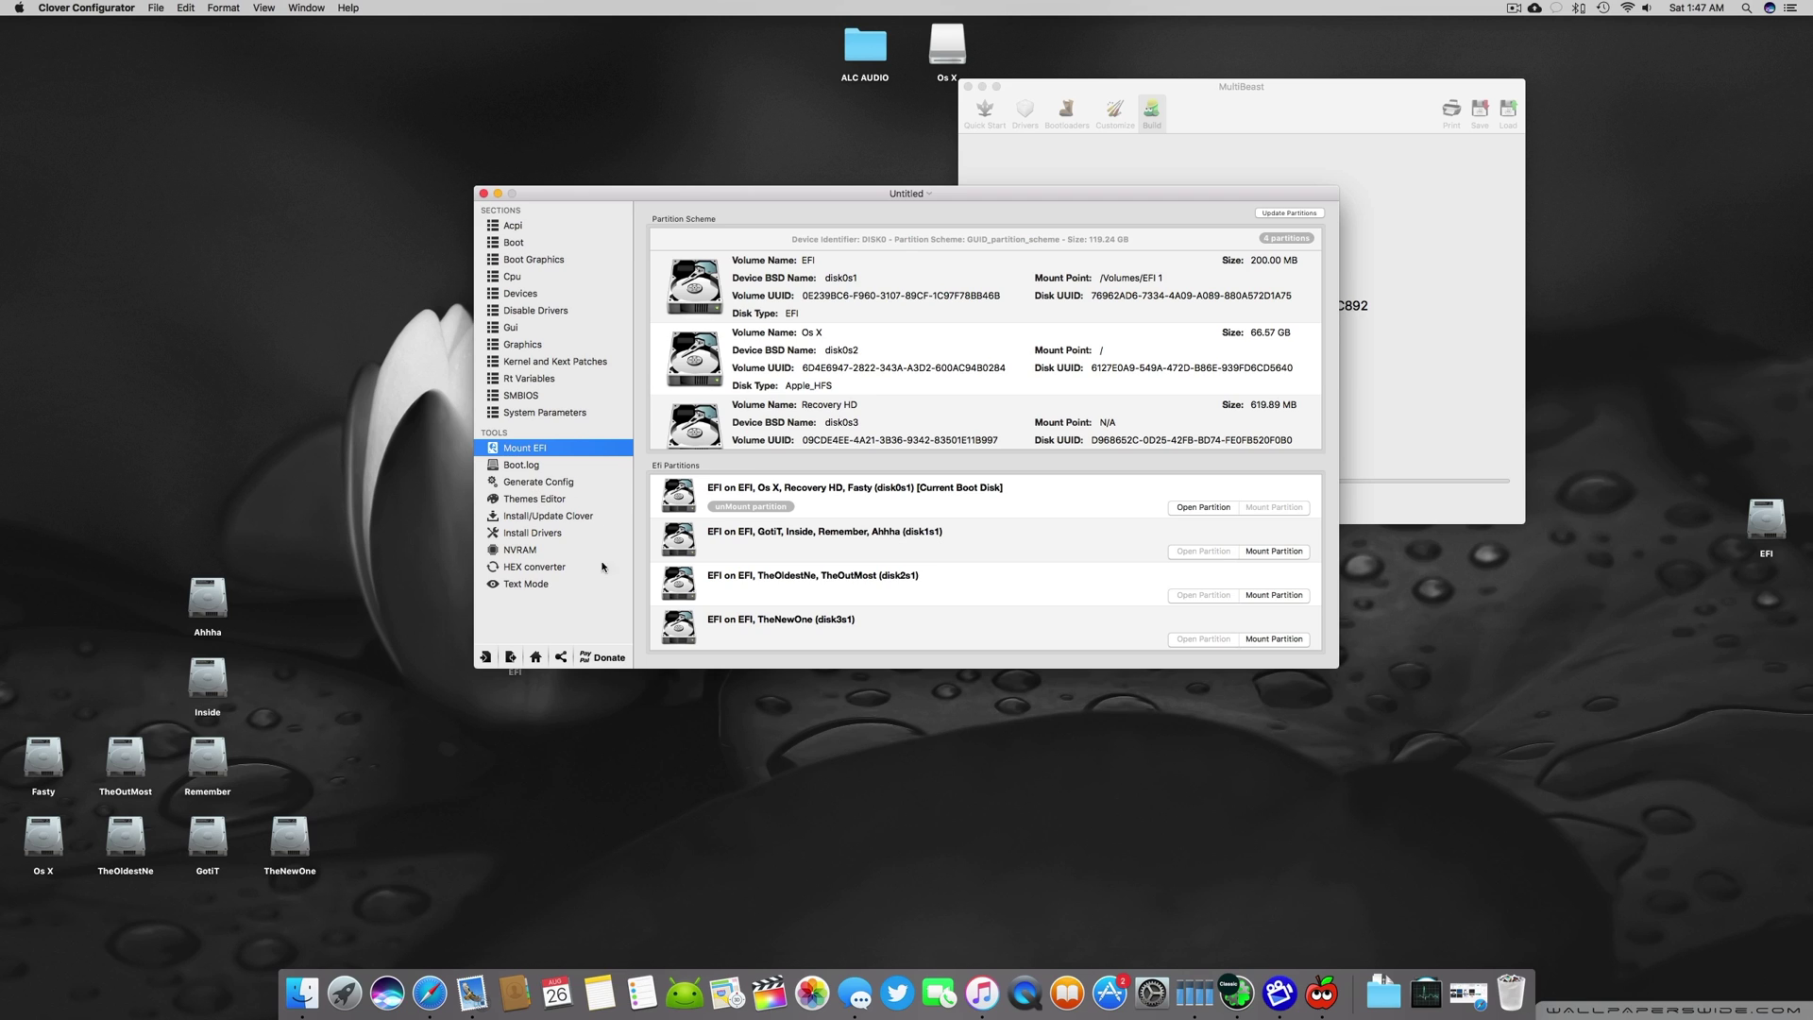
left_click(536, 656)
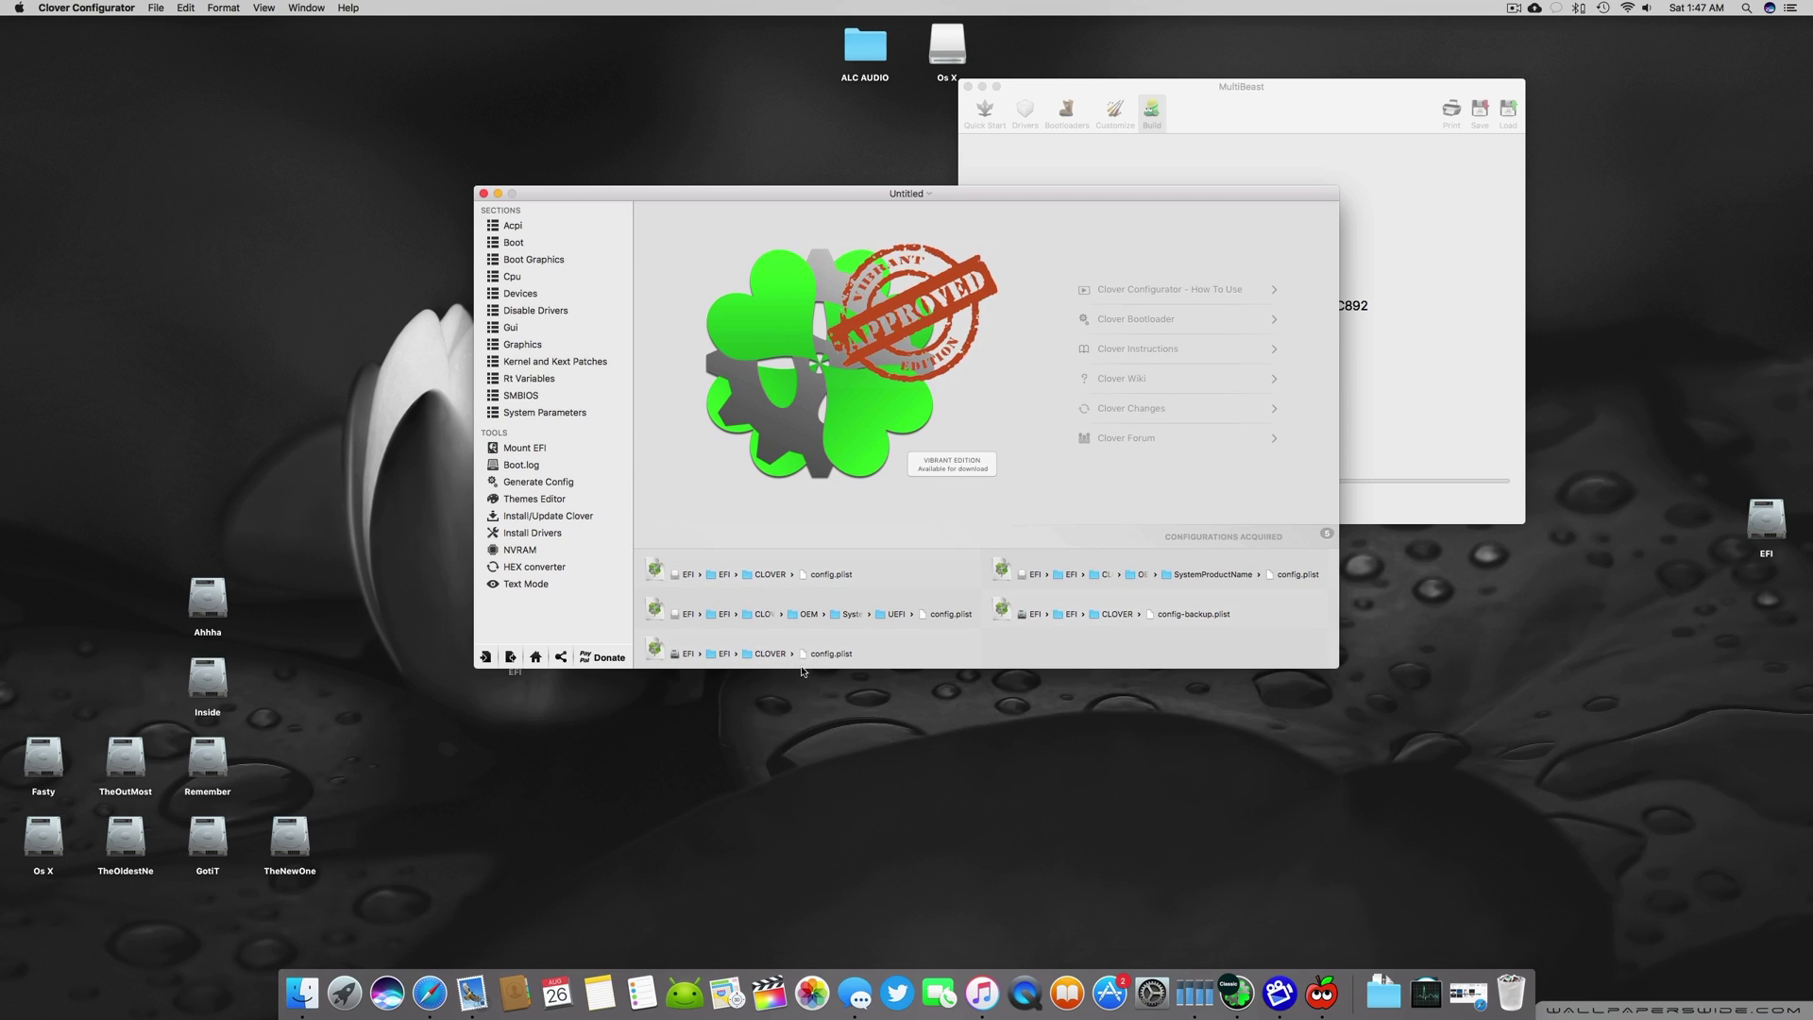
left_click(849, 661)
Set Devices audio Inject to 1, check the file's name, and close config.plist.
left_click(541, 308)
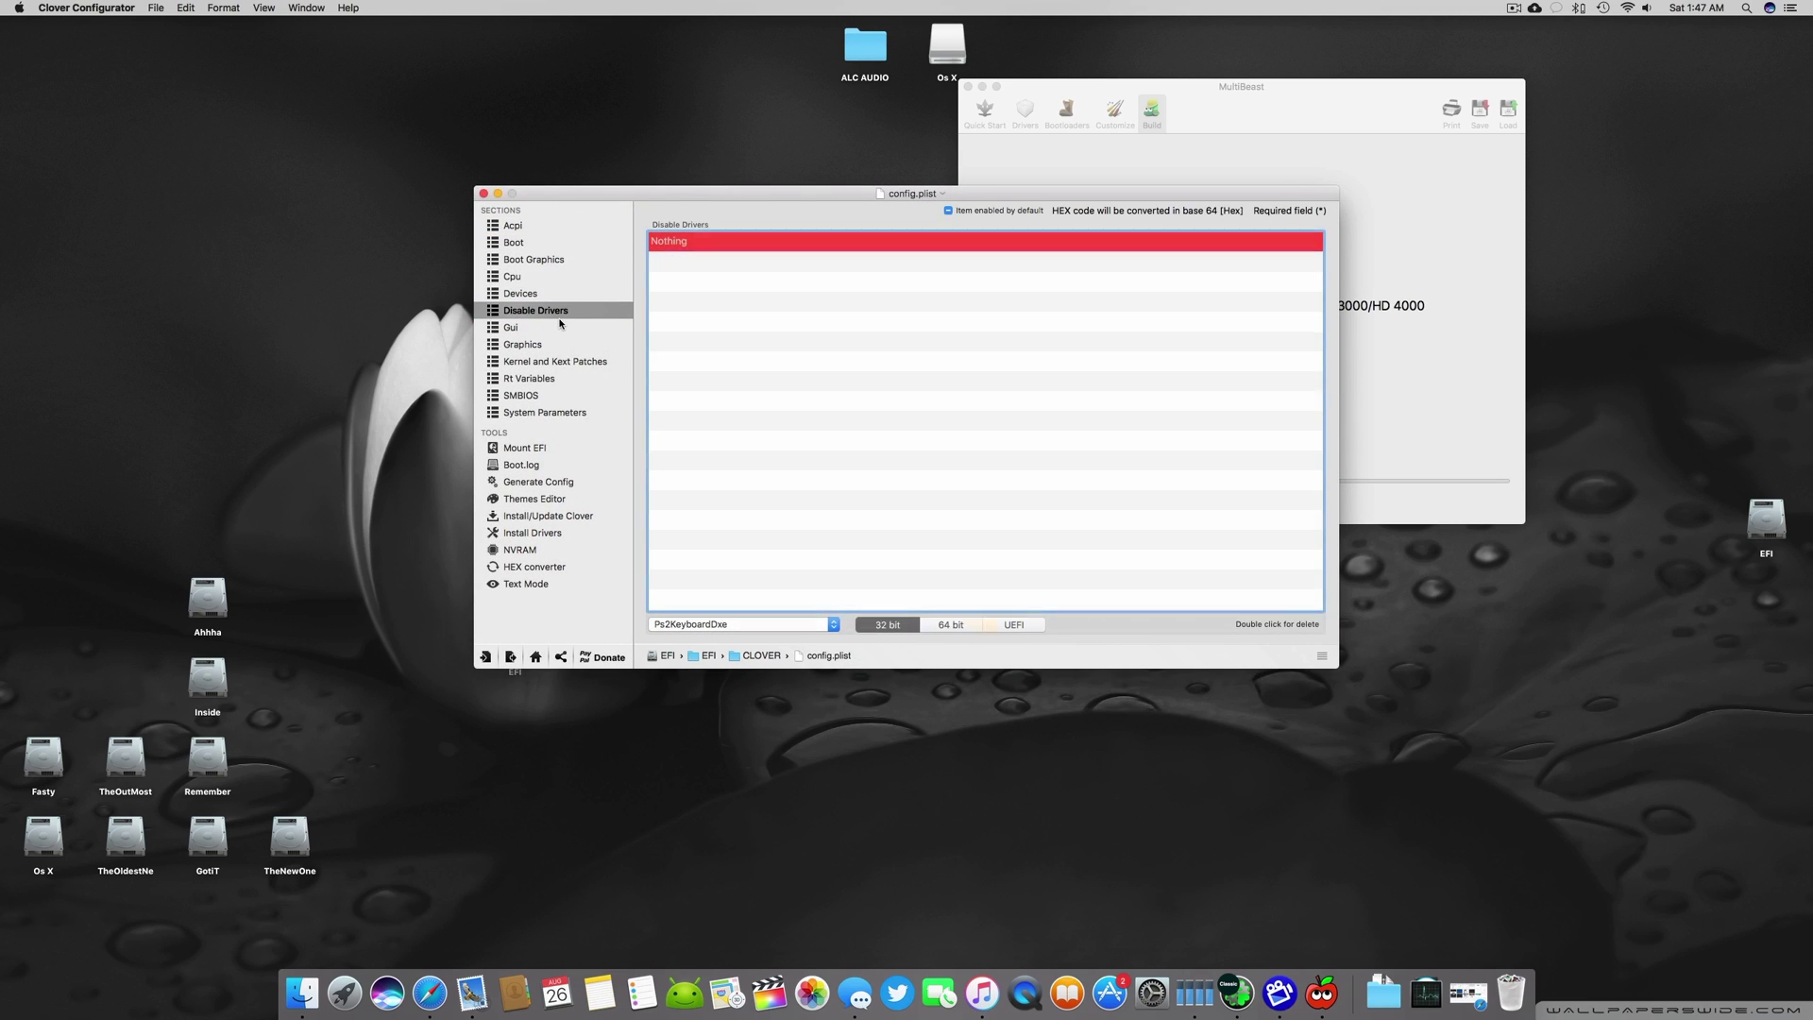
key("Up")
key("Up")
key("Up")
key("Up")
left_click(520, 293)
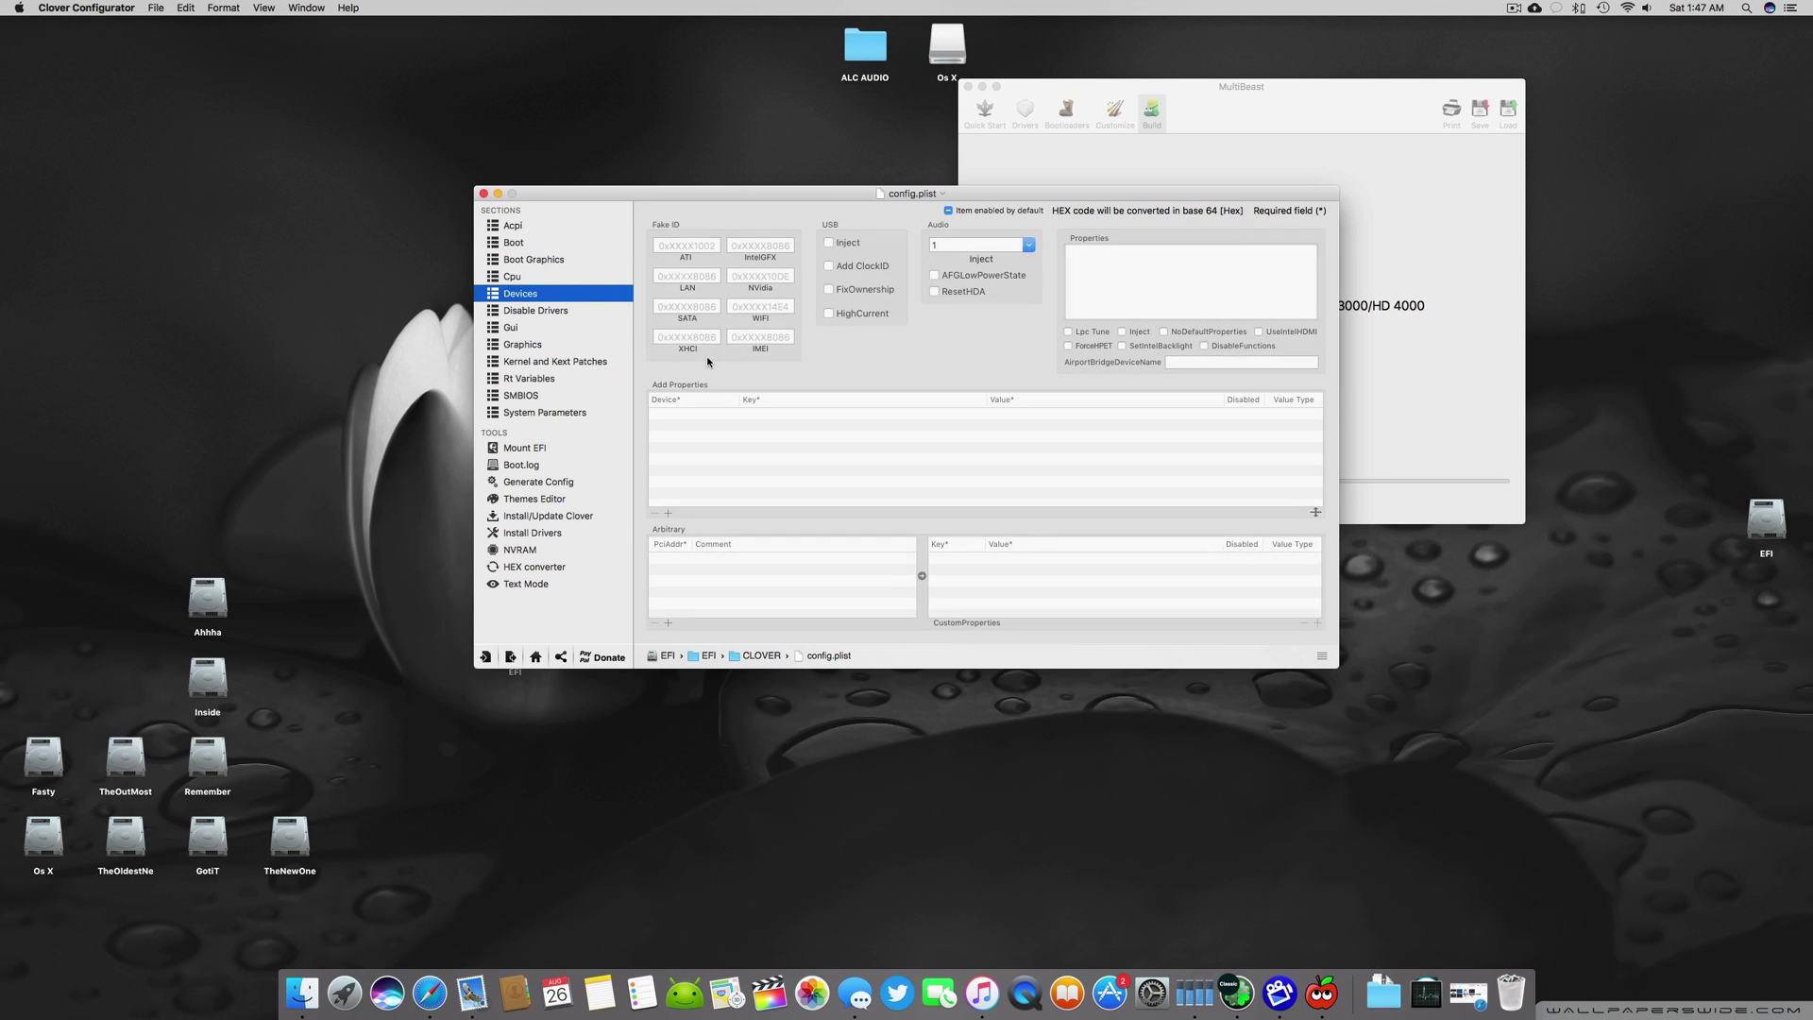
left_click(944, 243)
type("1")
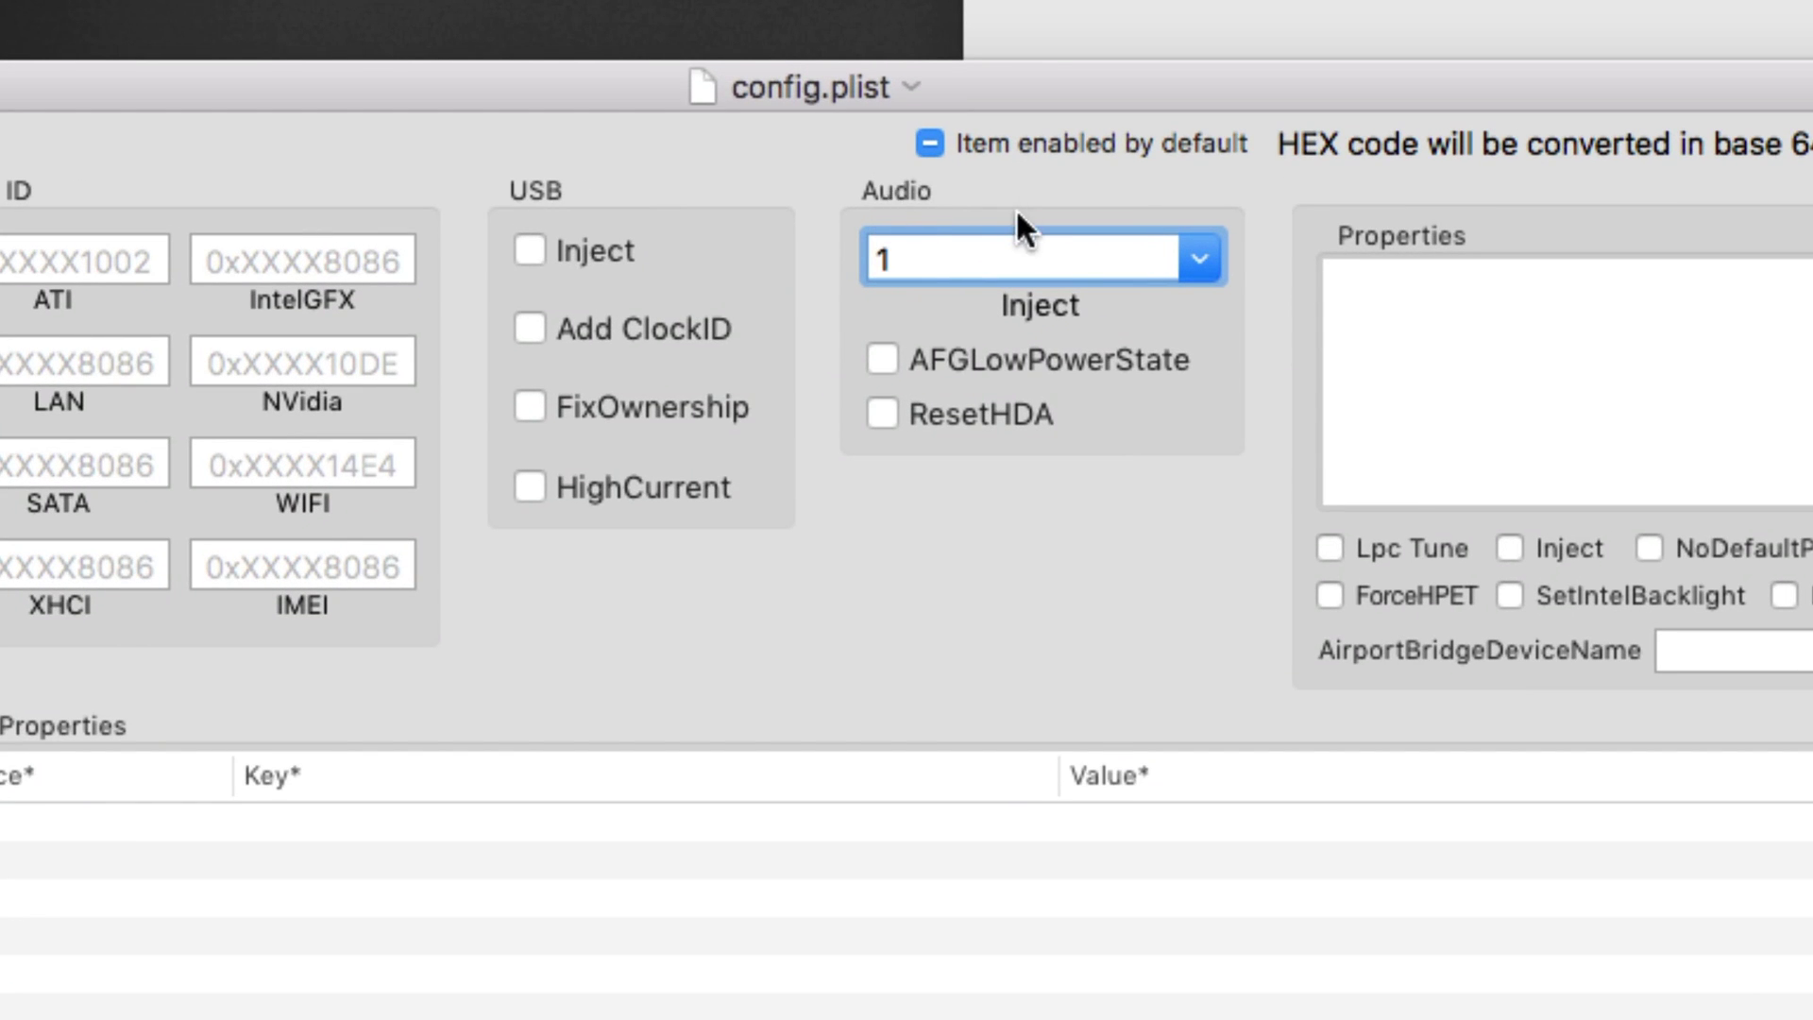
left_click(829, 83)
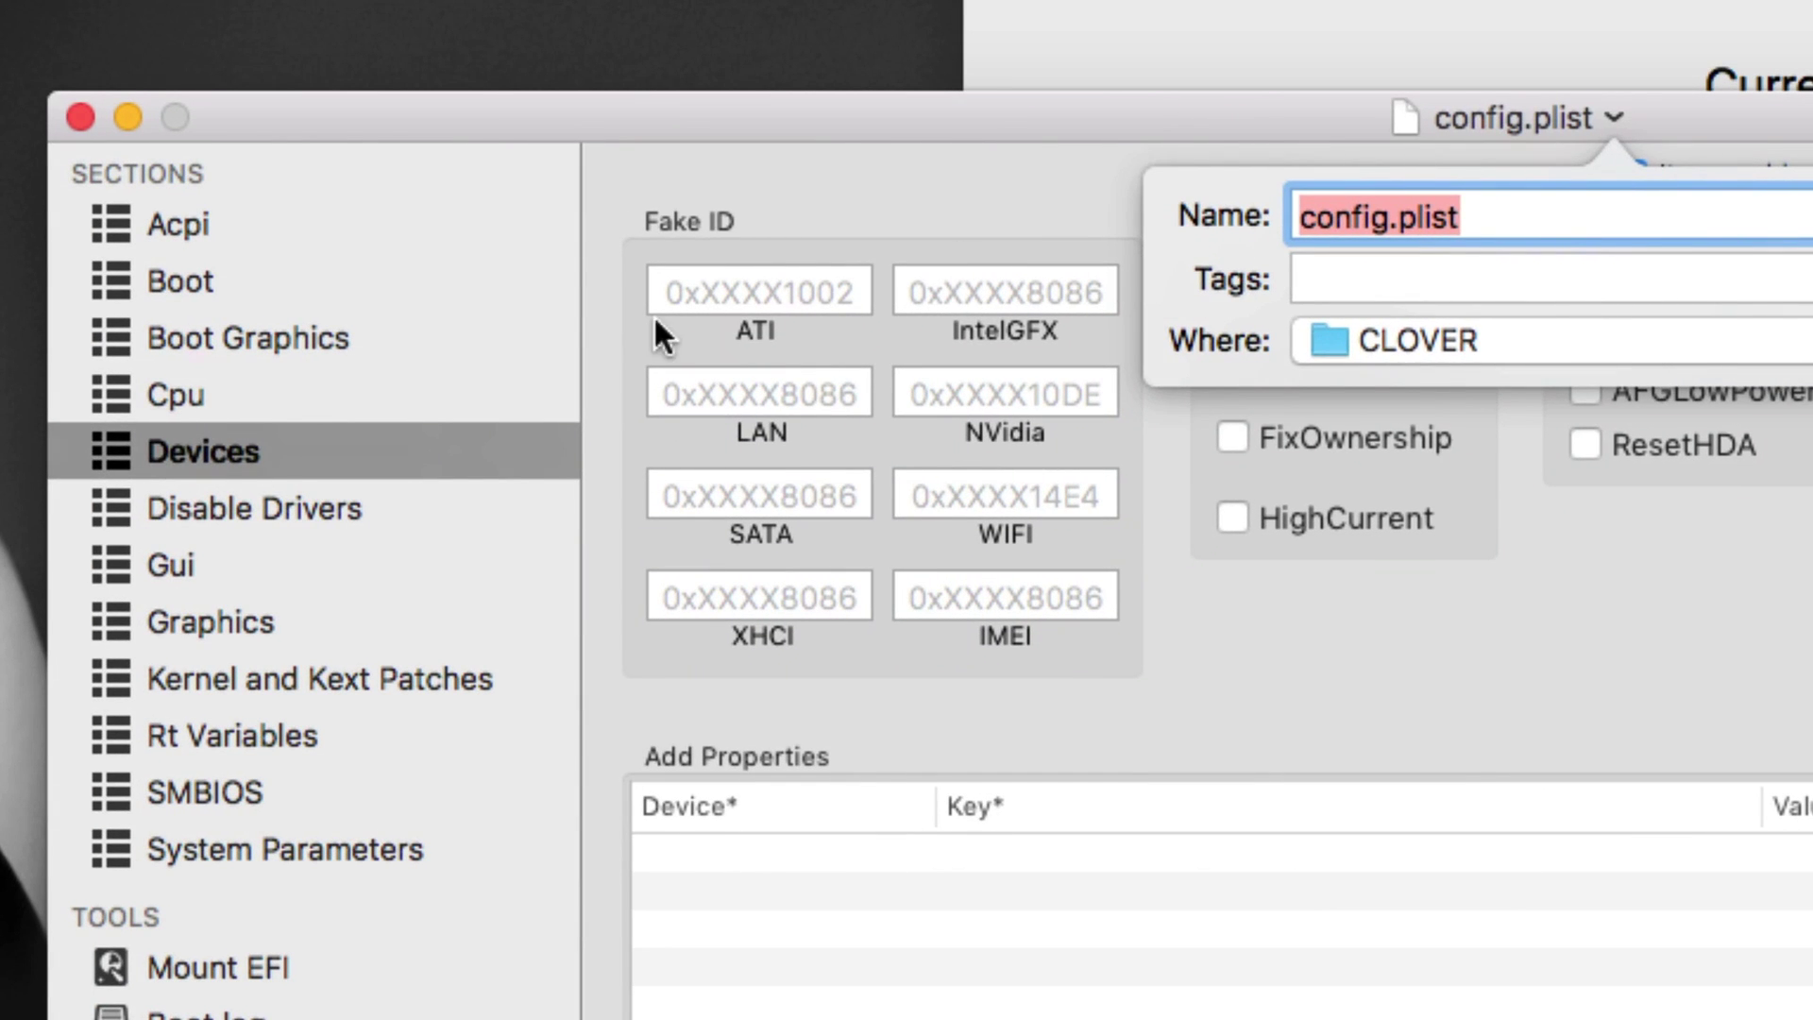
left_click(1264, 469)
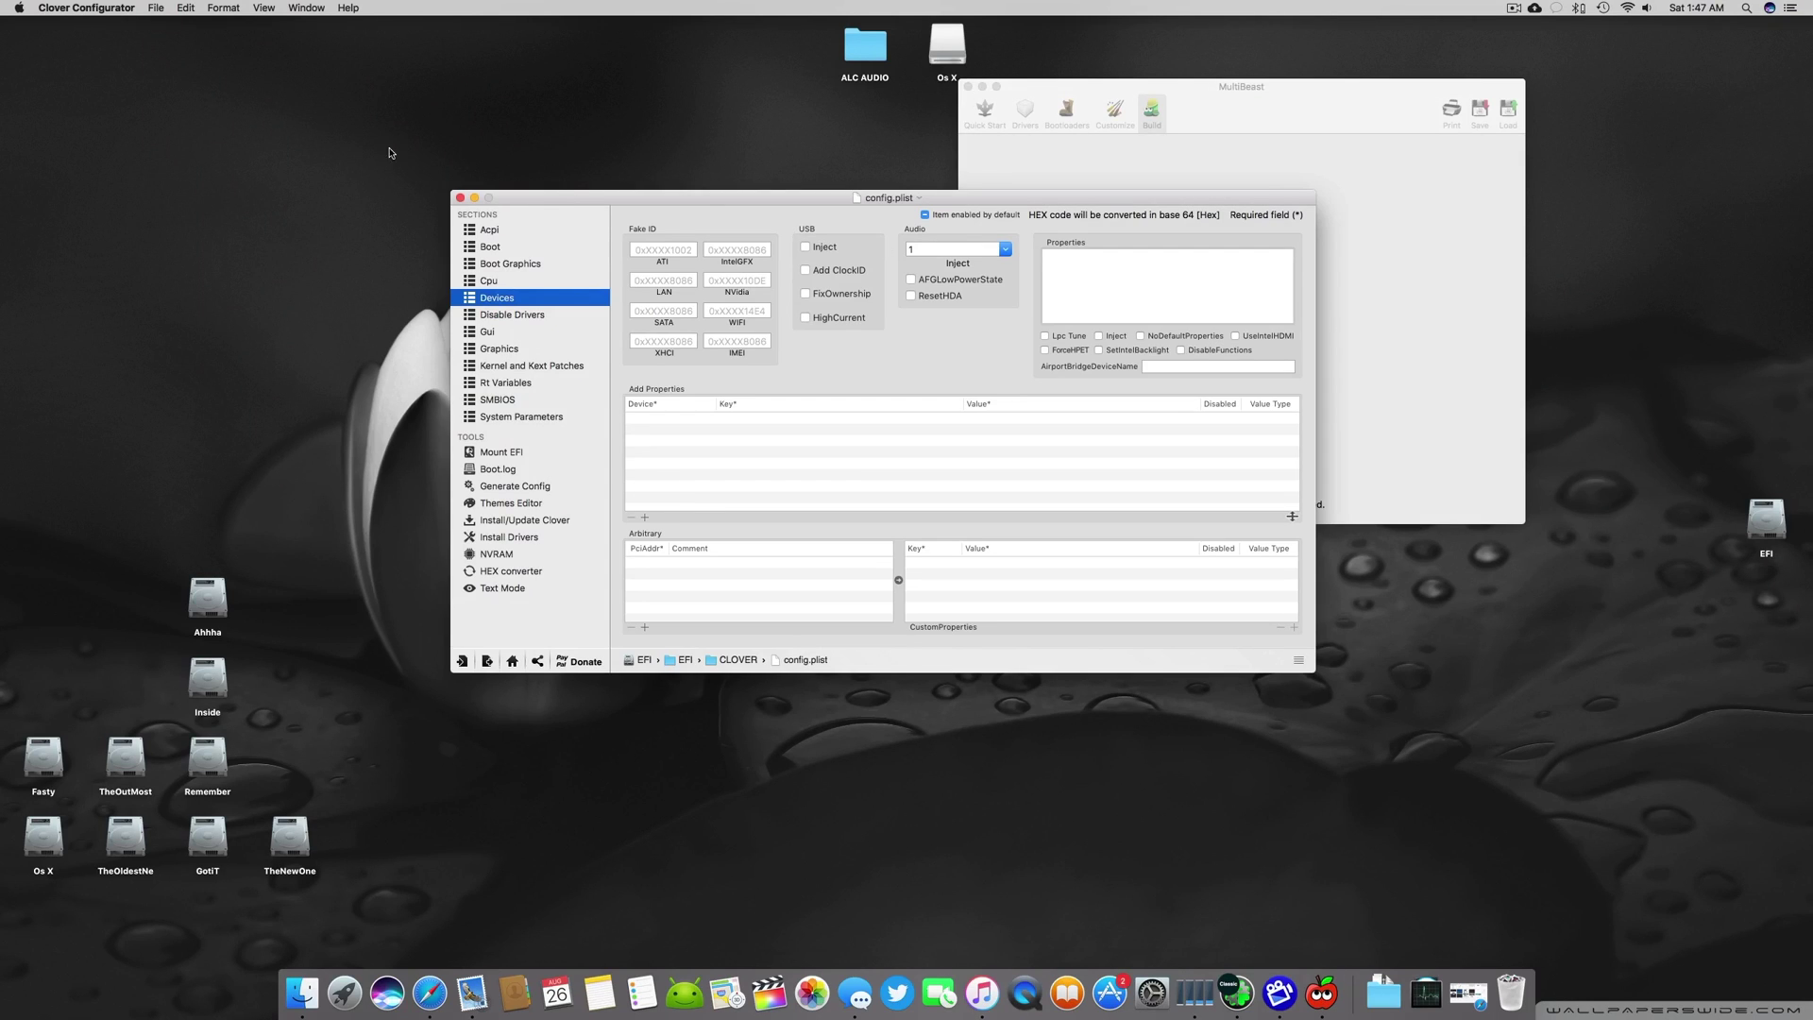
left_click(460, 197)
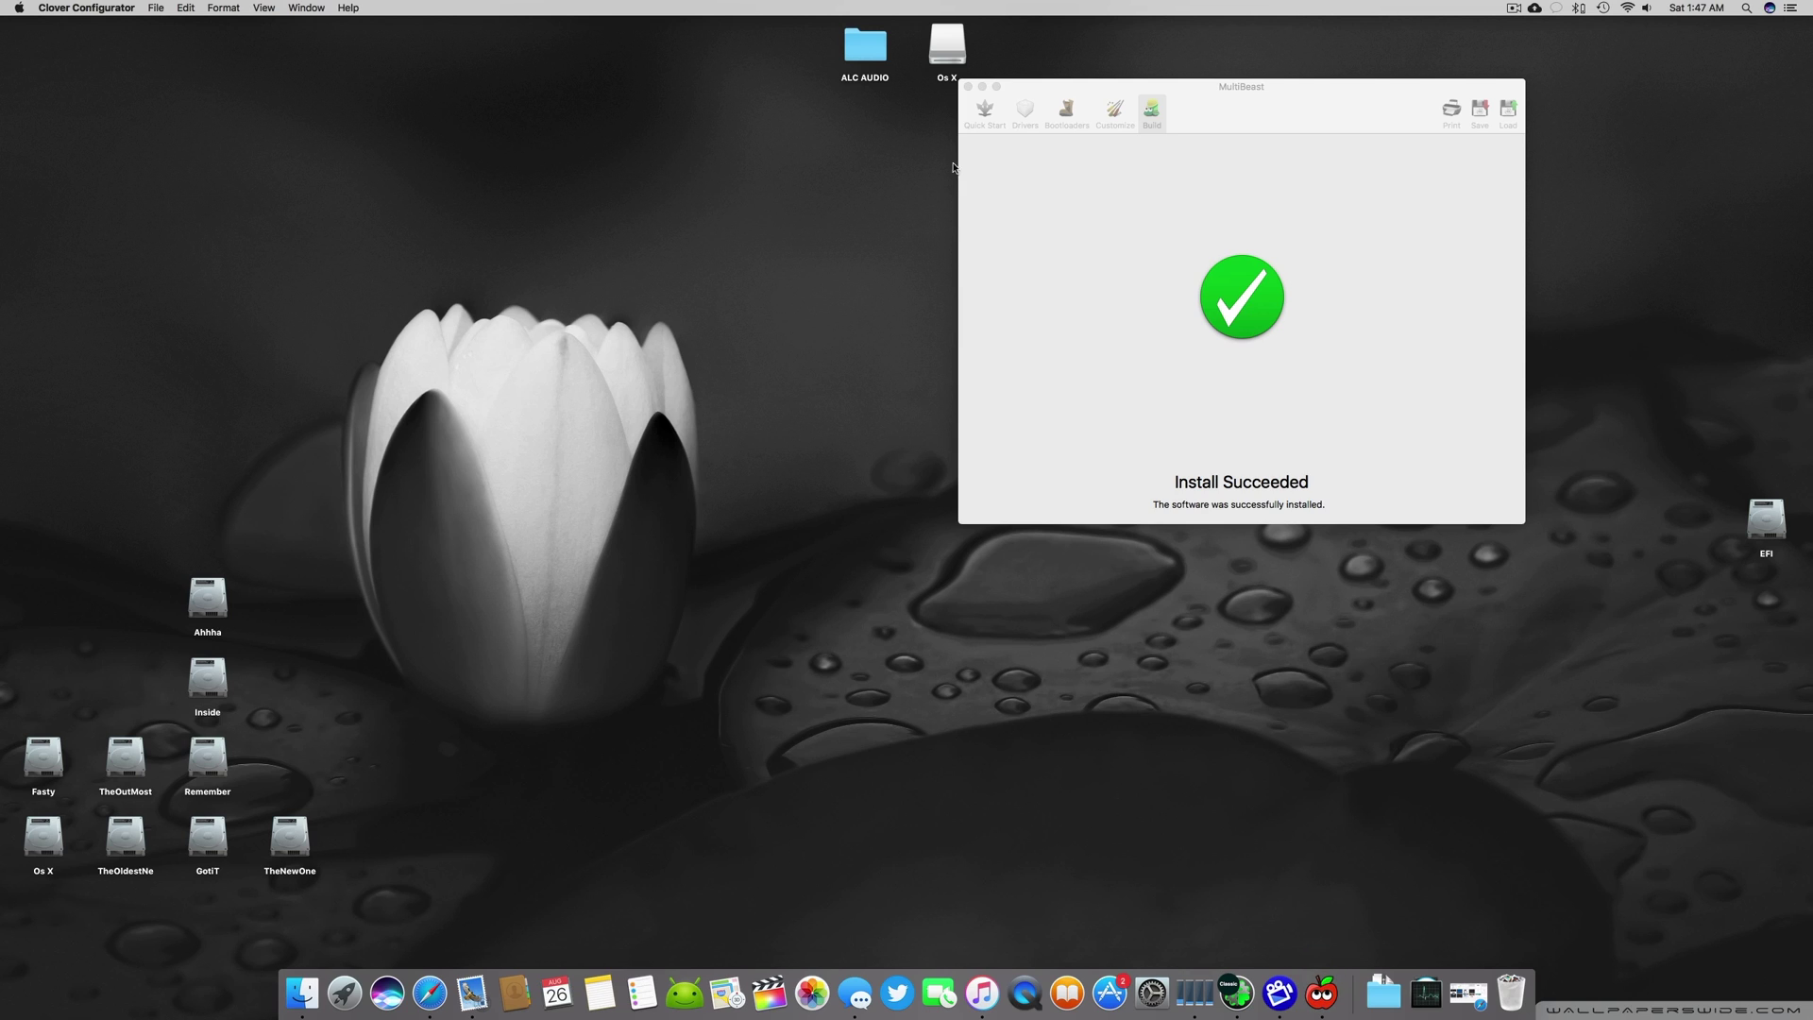
Close Clover Configurator's window from its Devices page and quit MultiBeast.
left_click_drag(1285, 108, 1003, 293)
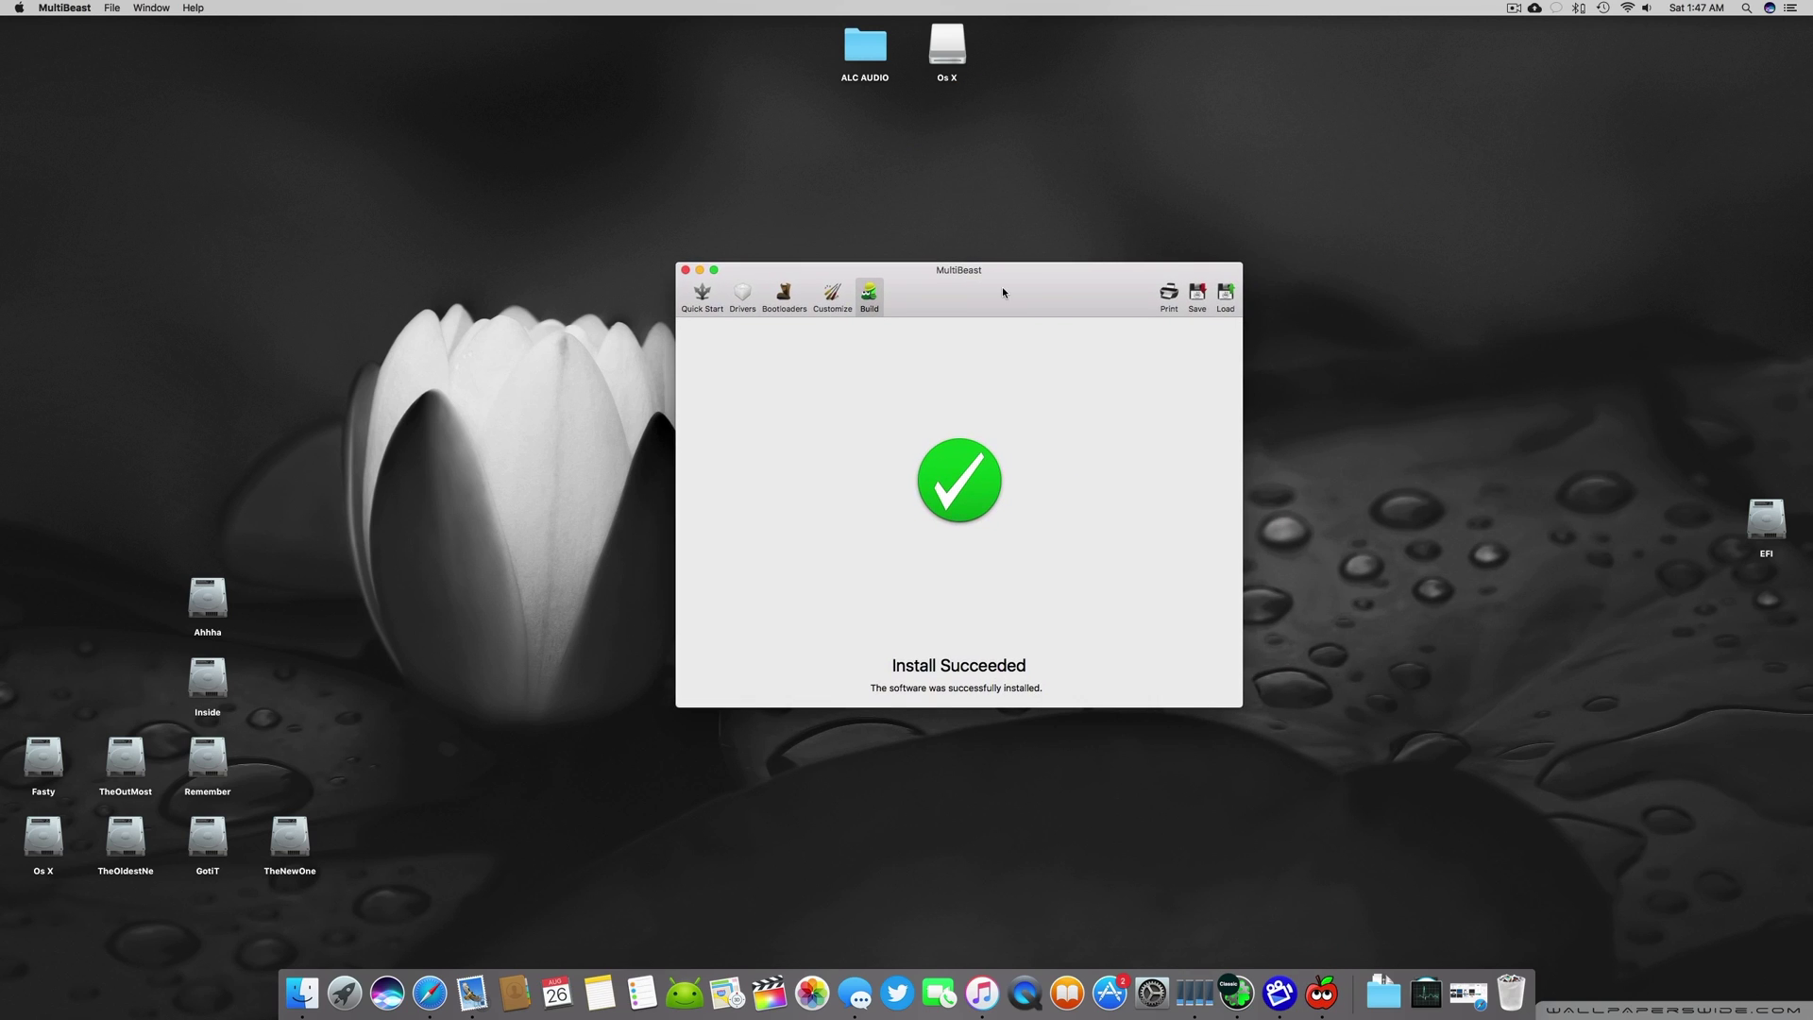
left_click(1238, 992)
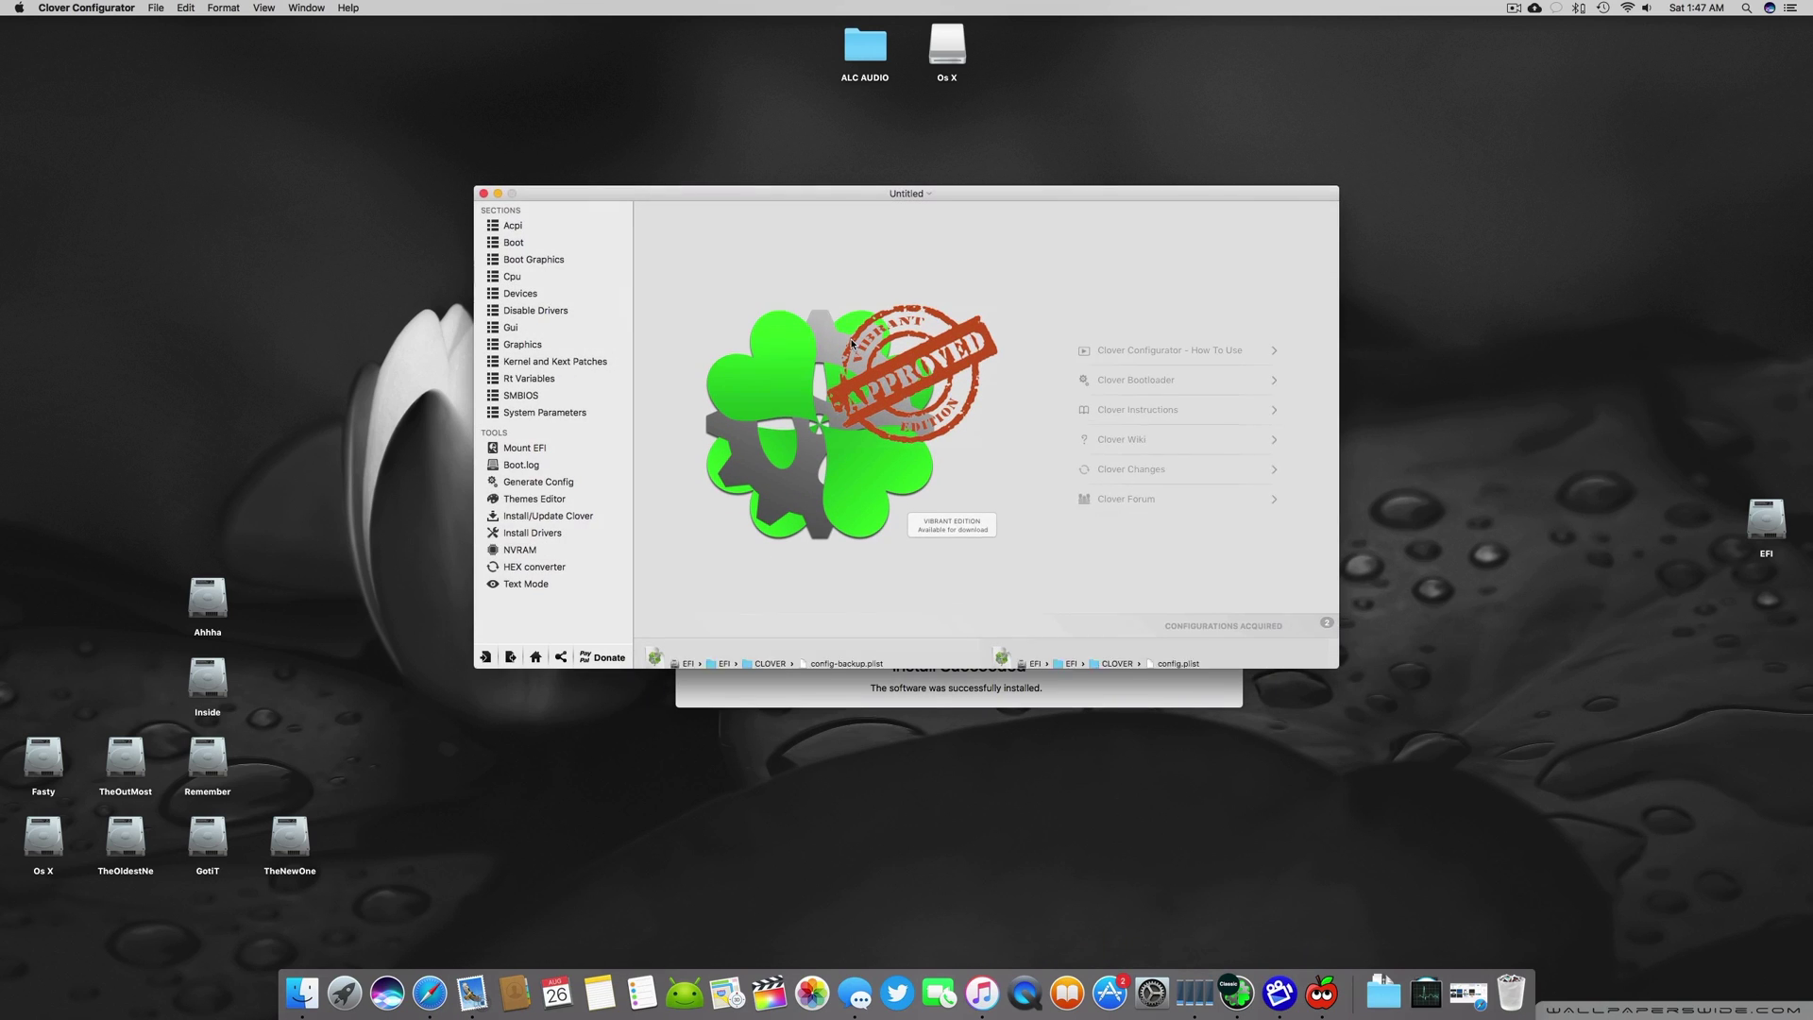
left_click(538, 294)
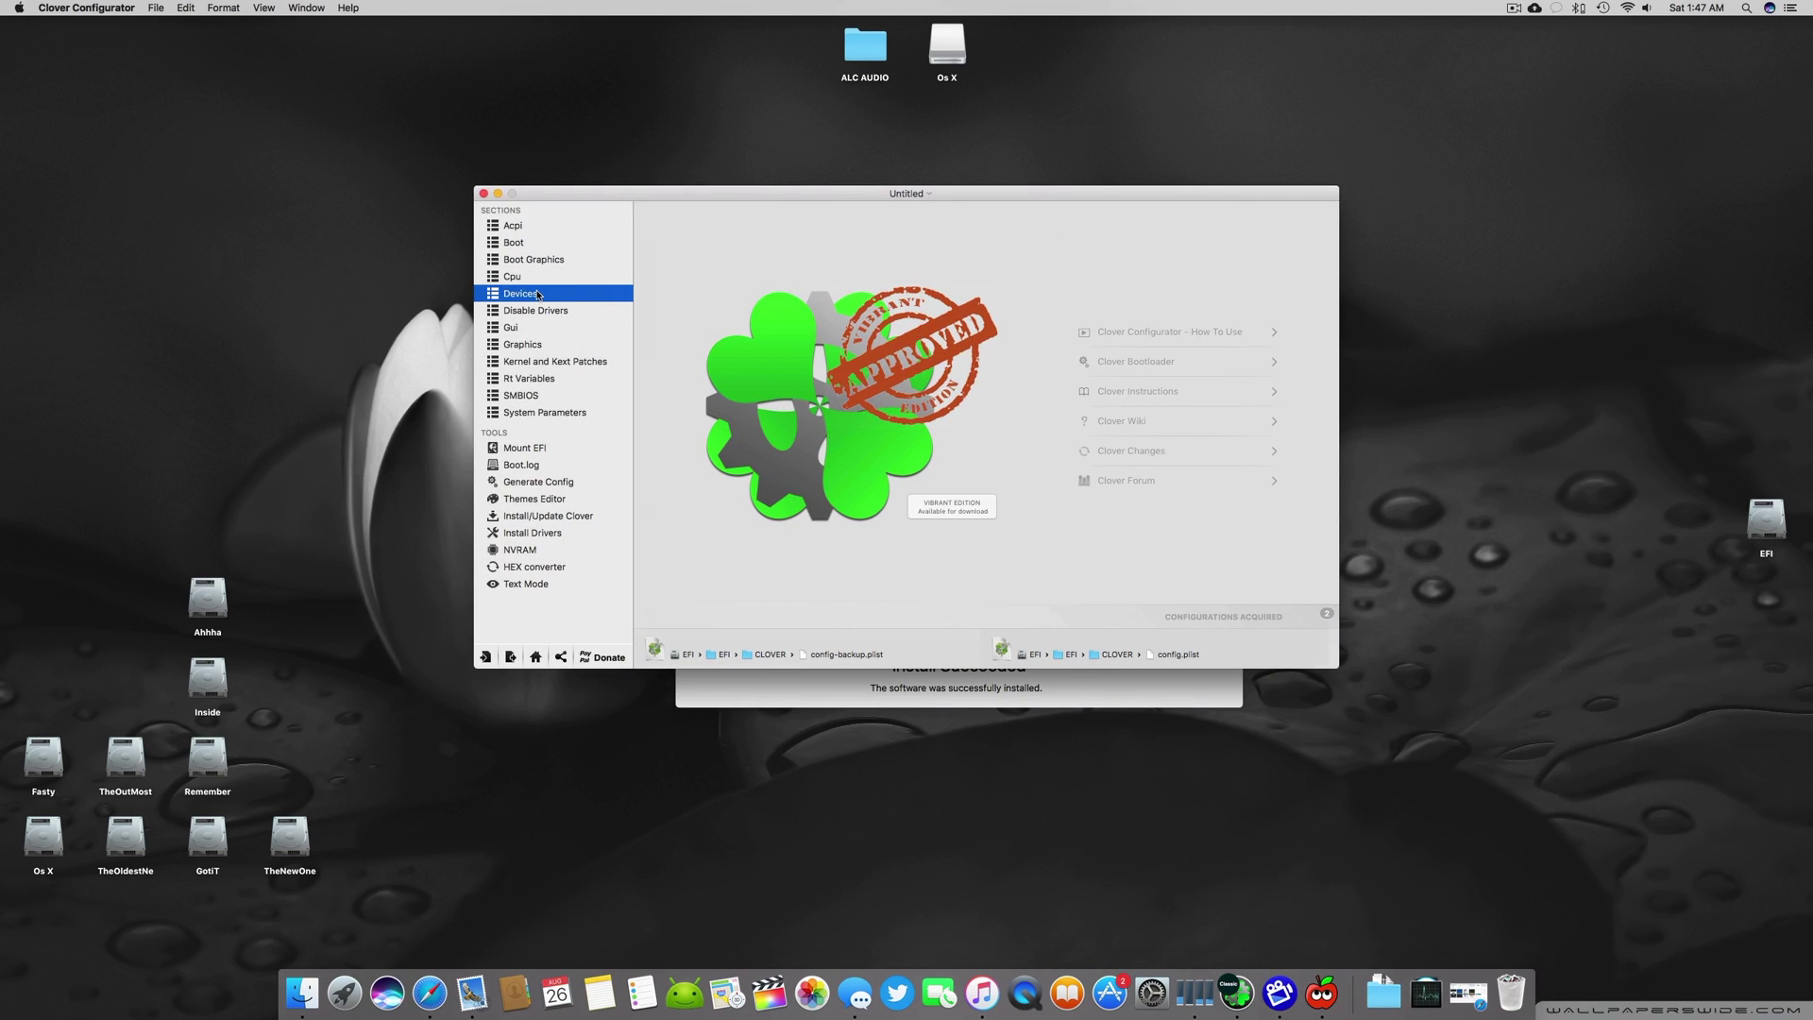
left_click(483, 194)
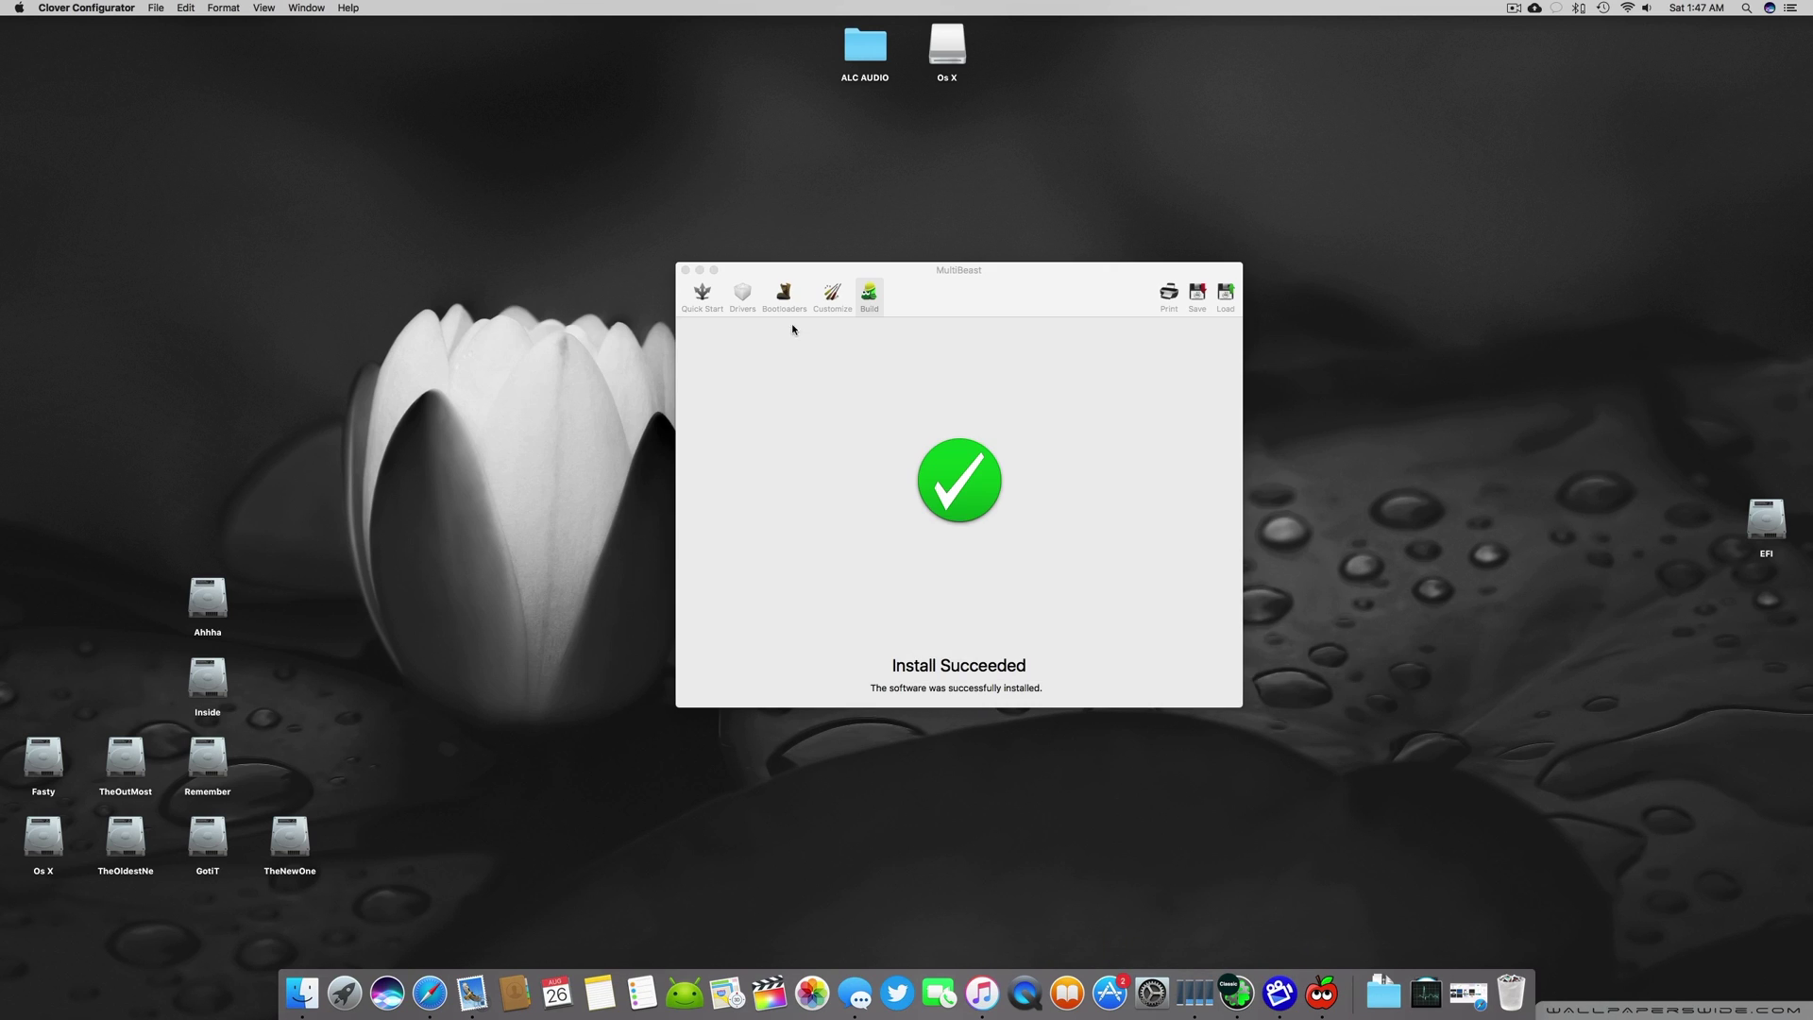
left_click(684, 269)
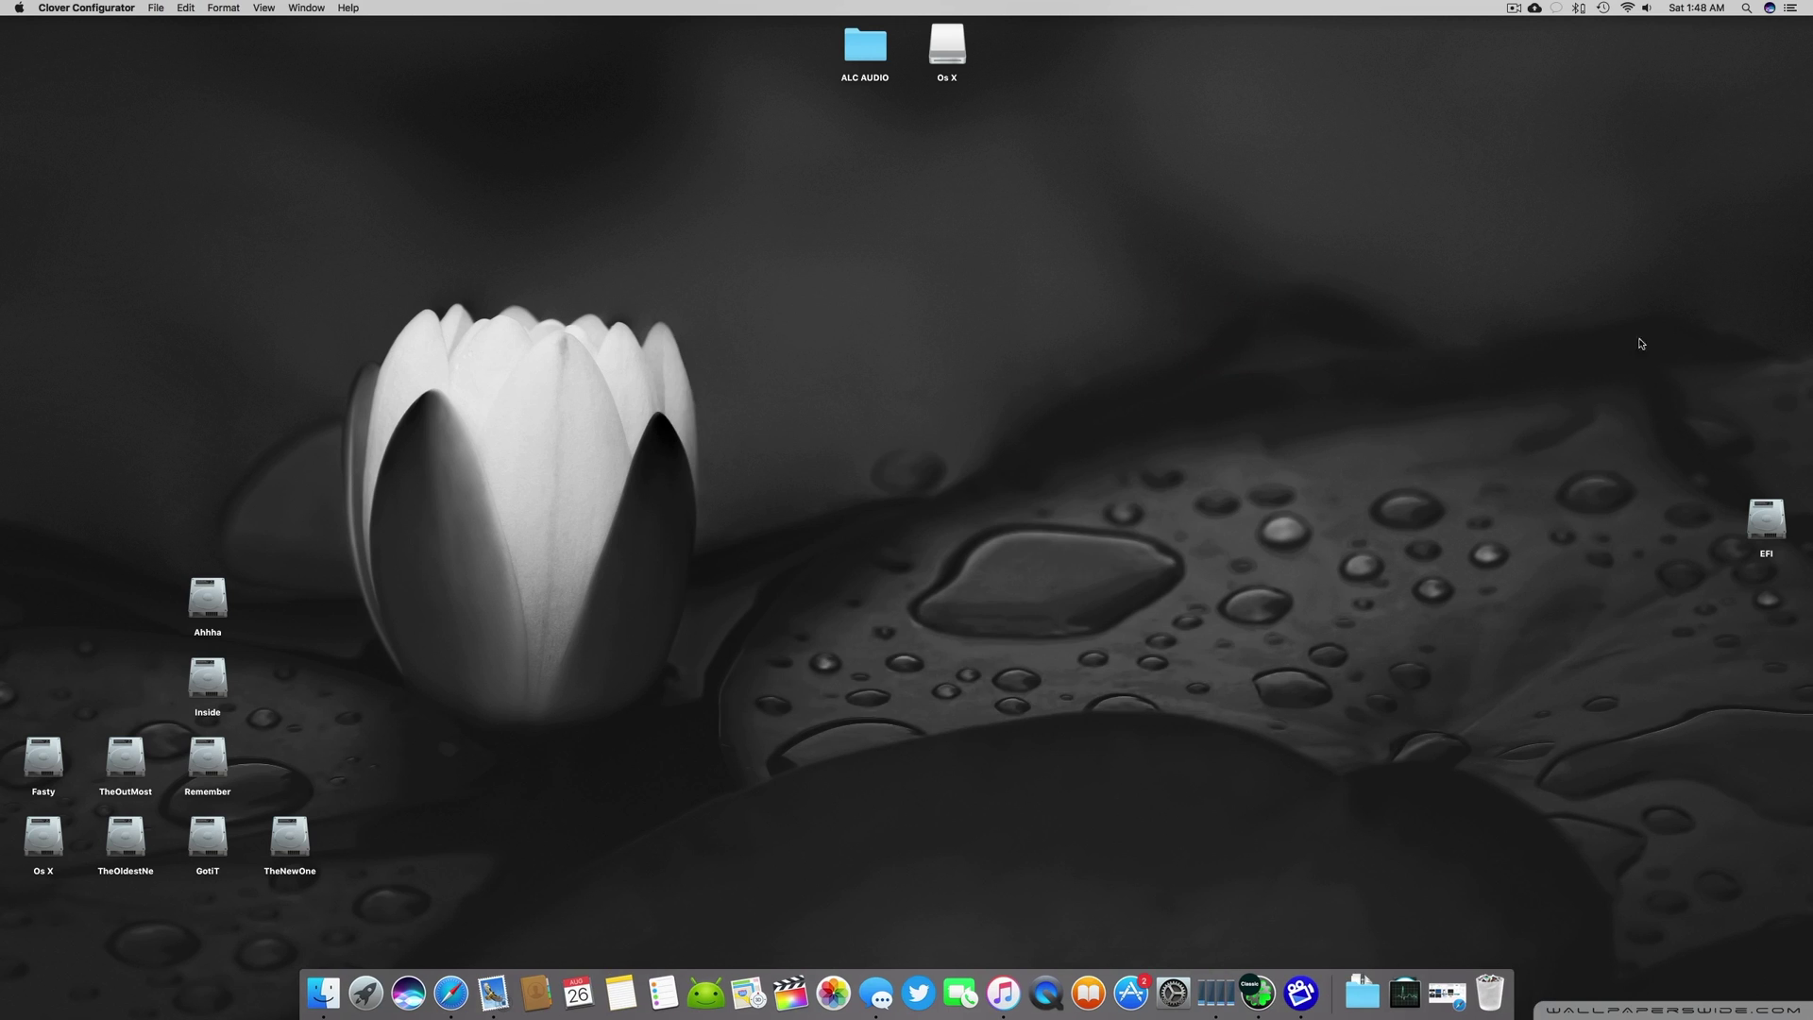
Run the audio_cloverALC script from the ALC AUDIO folder, then close that folder.
double_click(866, 45)
double_click(979, 229)
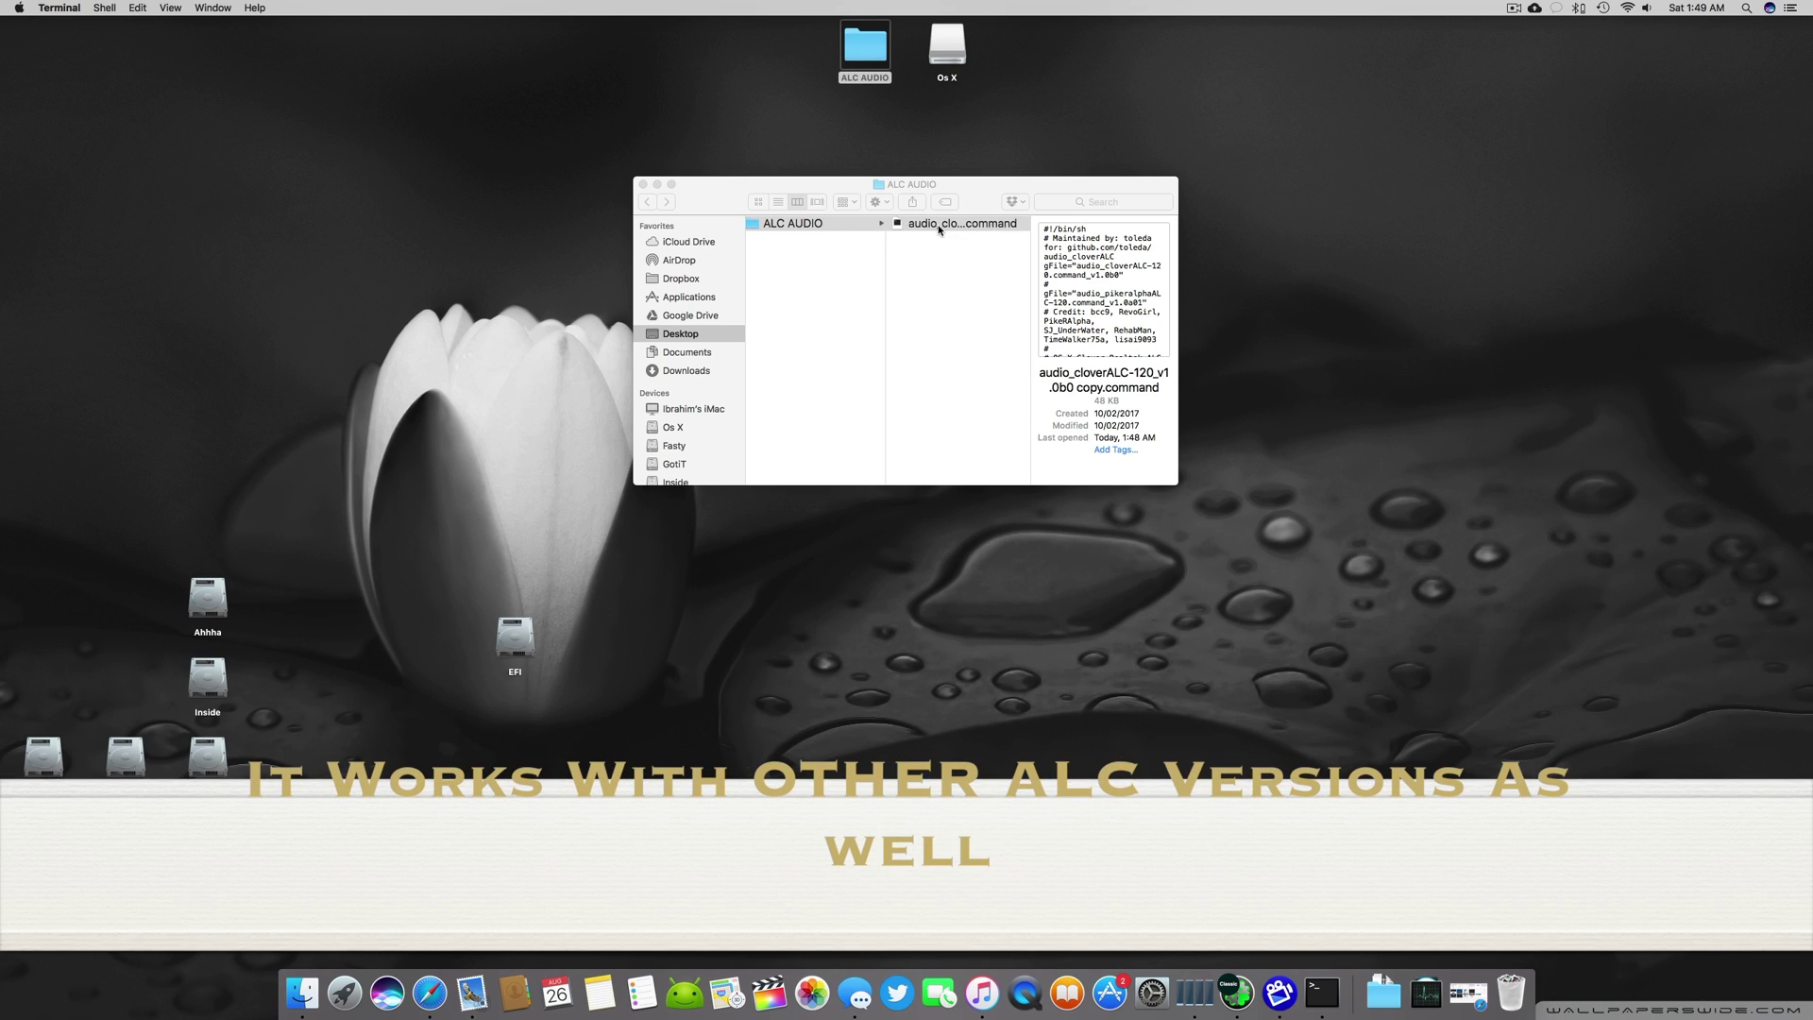
left_click(644, 185)
Paste the audio_cloverALC-120 script into the opened EFI partition and select it there.
double_click(859, 52)
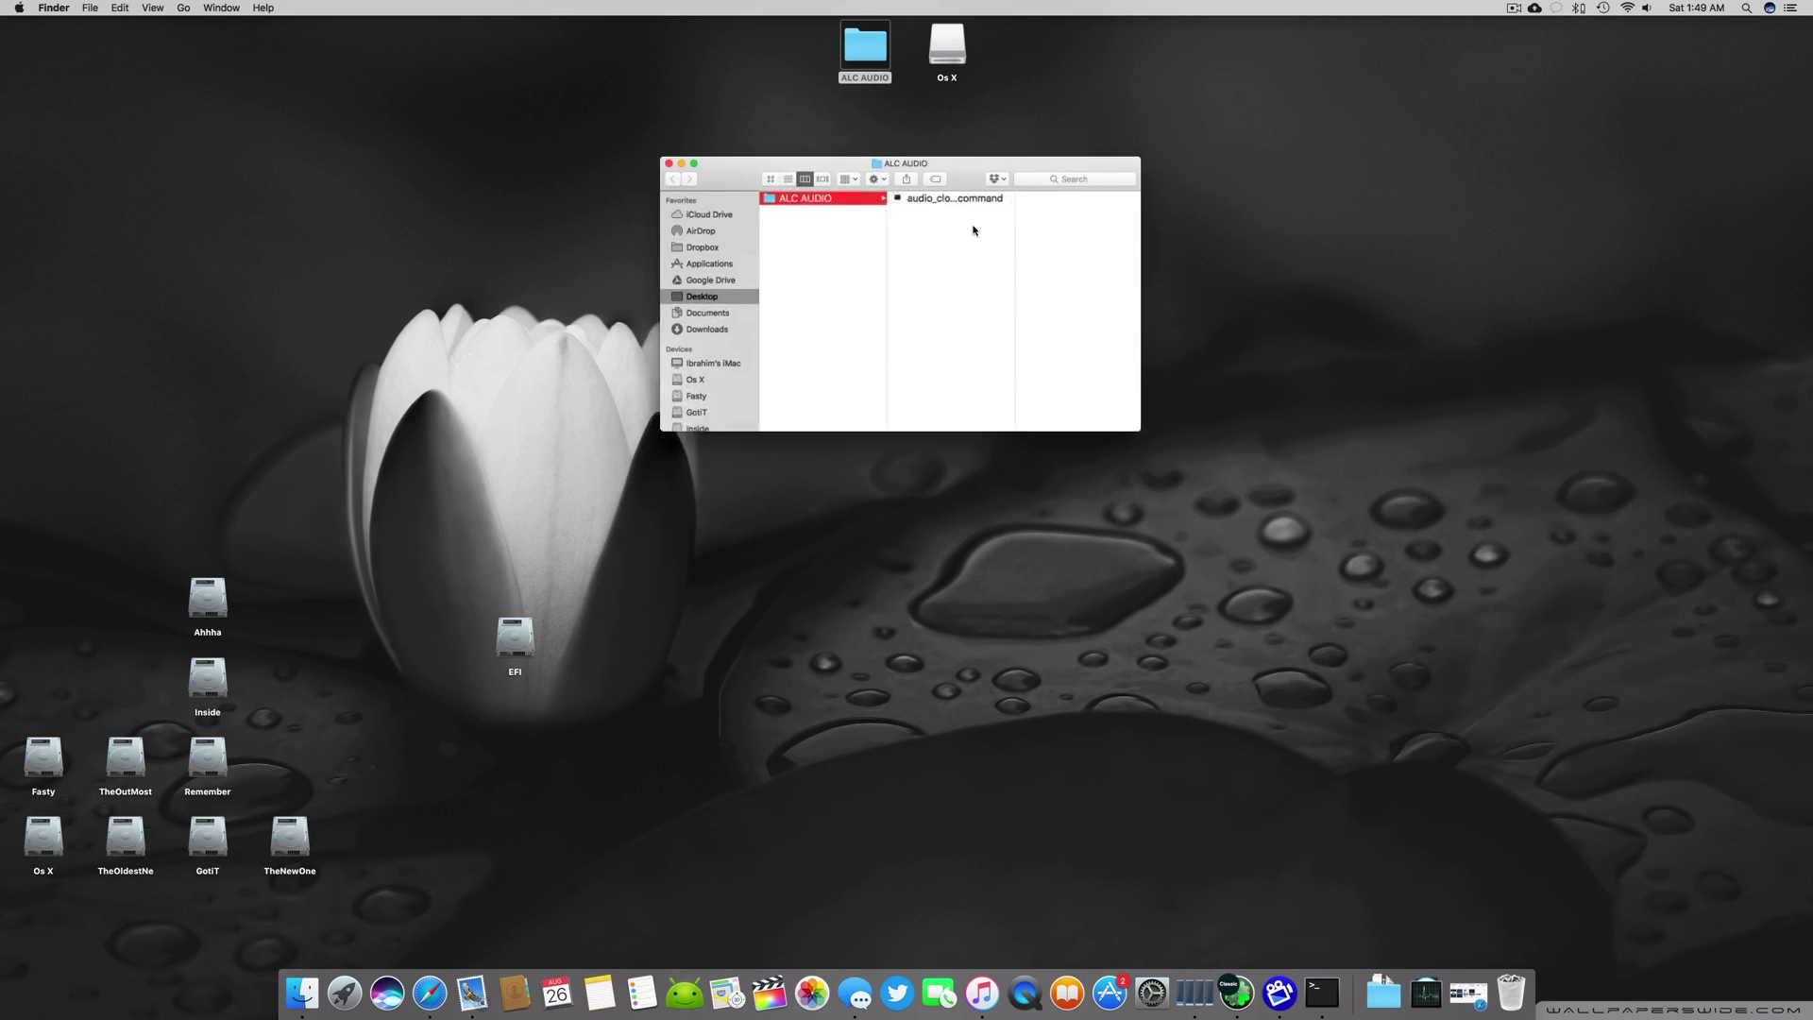
left_click_drag(517, 638, 933, 584)
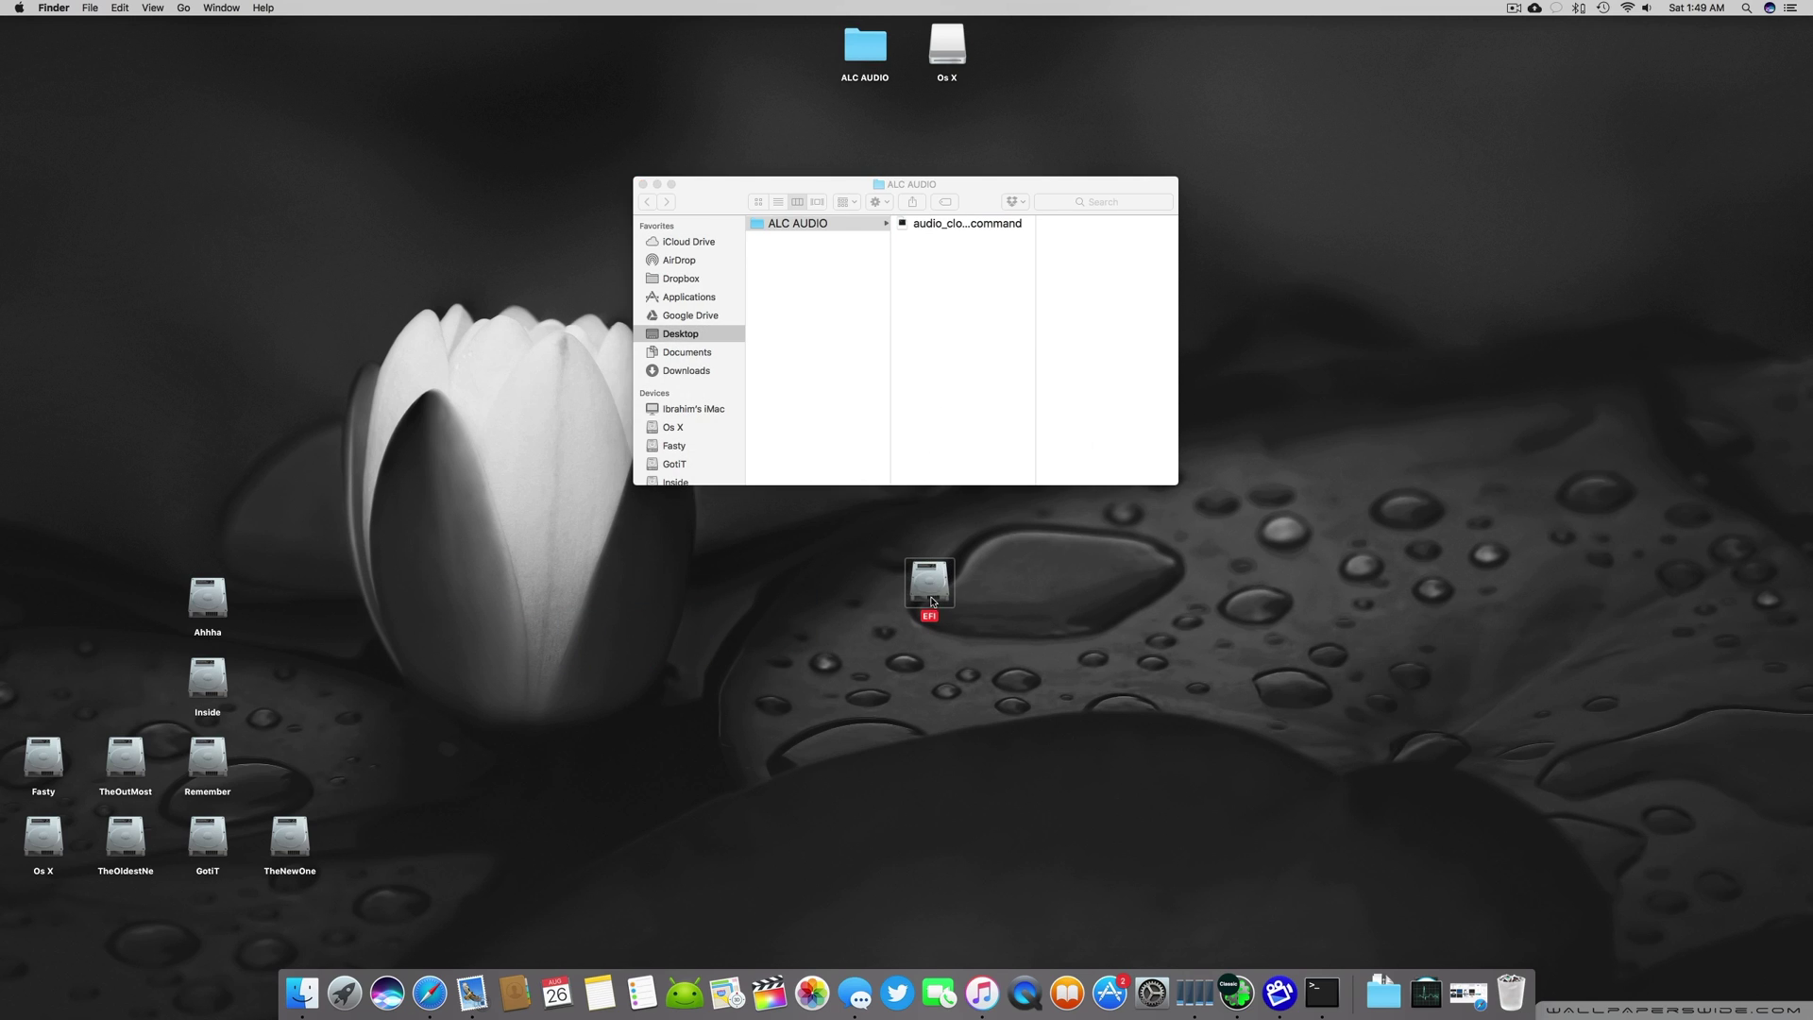
double_click(935, 580)
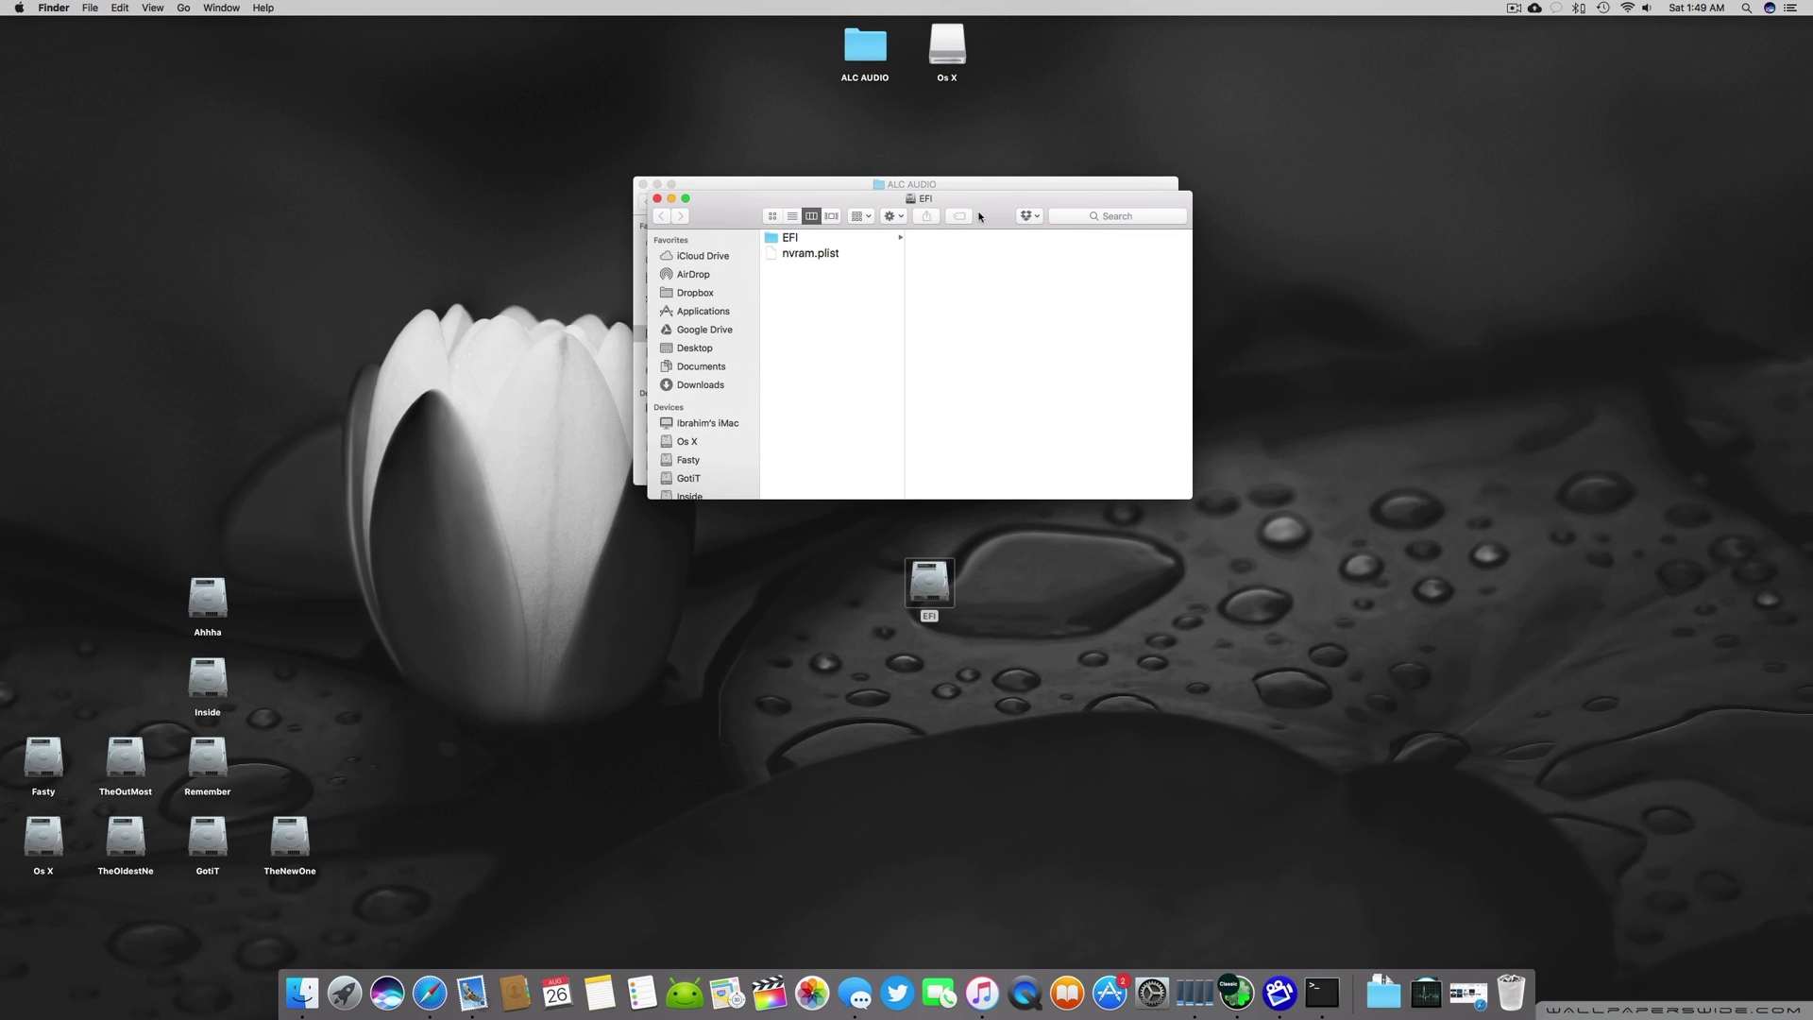
left_click_drag(980, 217, 752, 331)
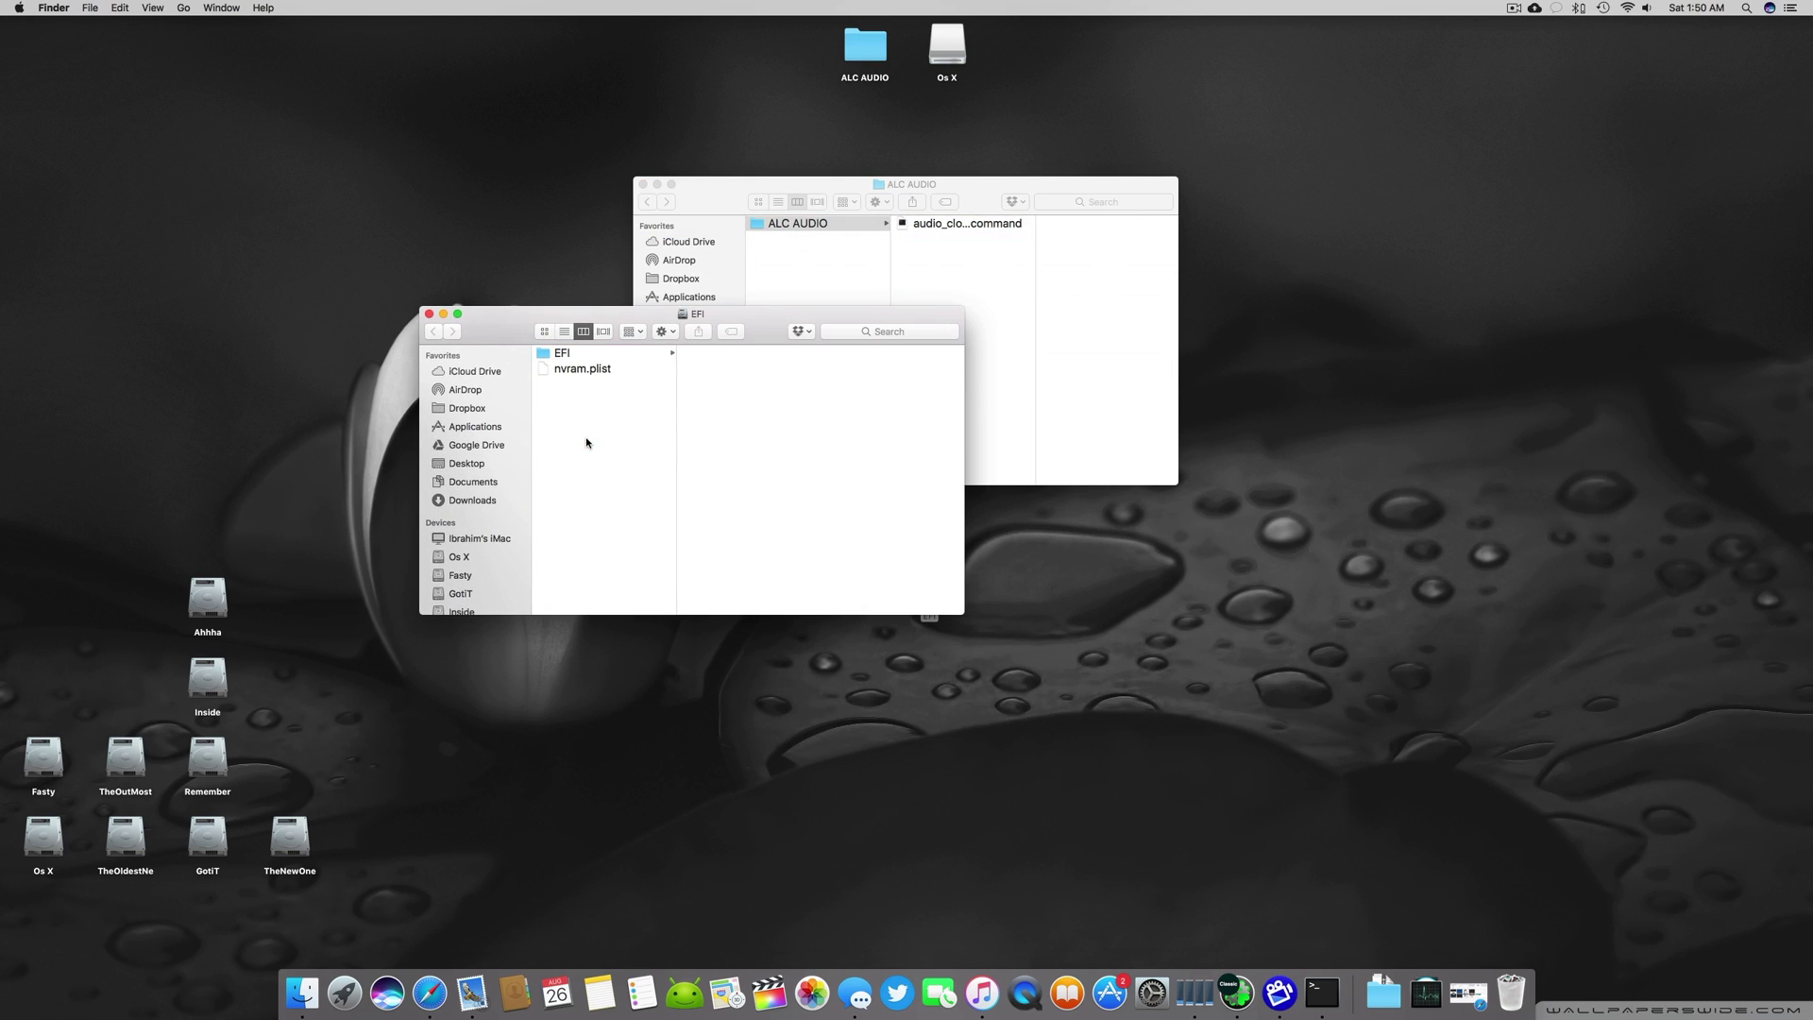
key("super+v")
left_click(652, 184)
left_click(643, 184)
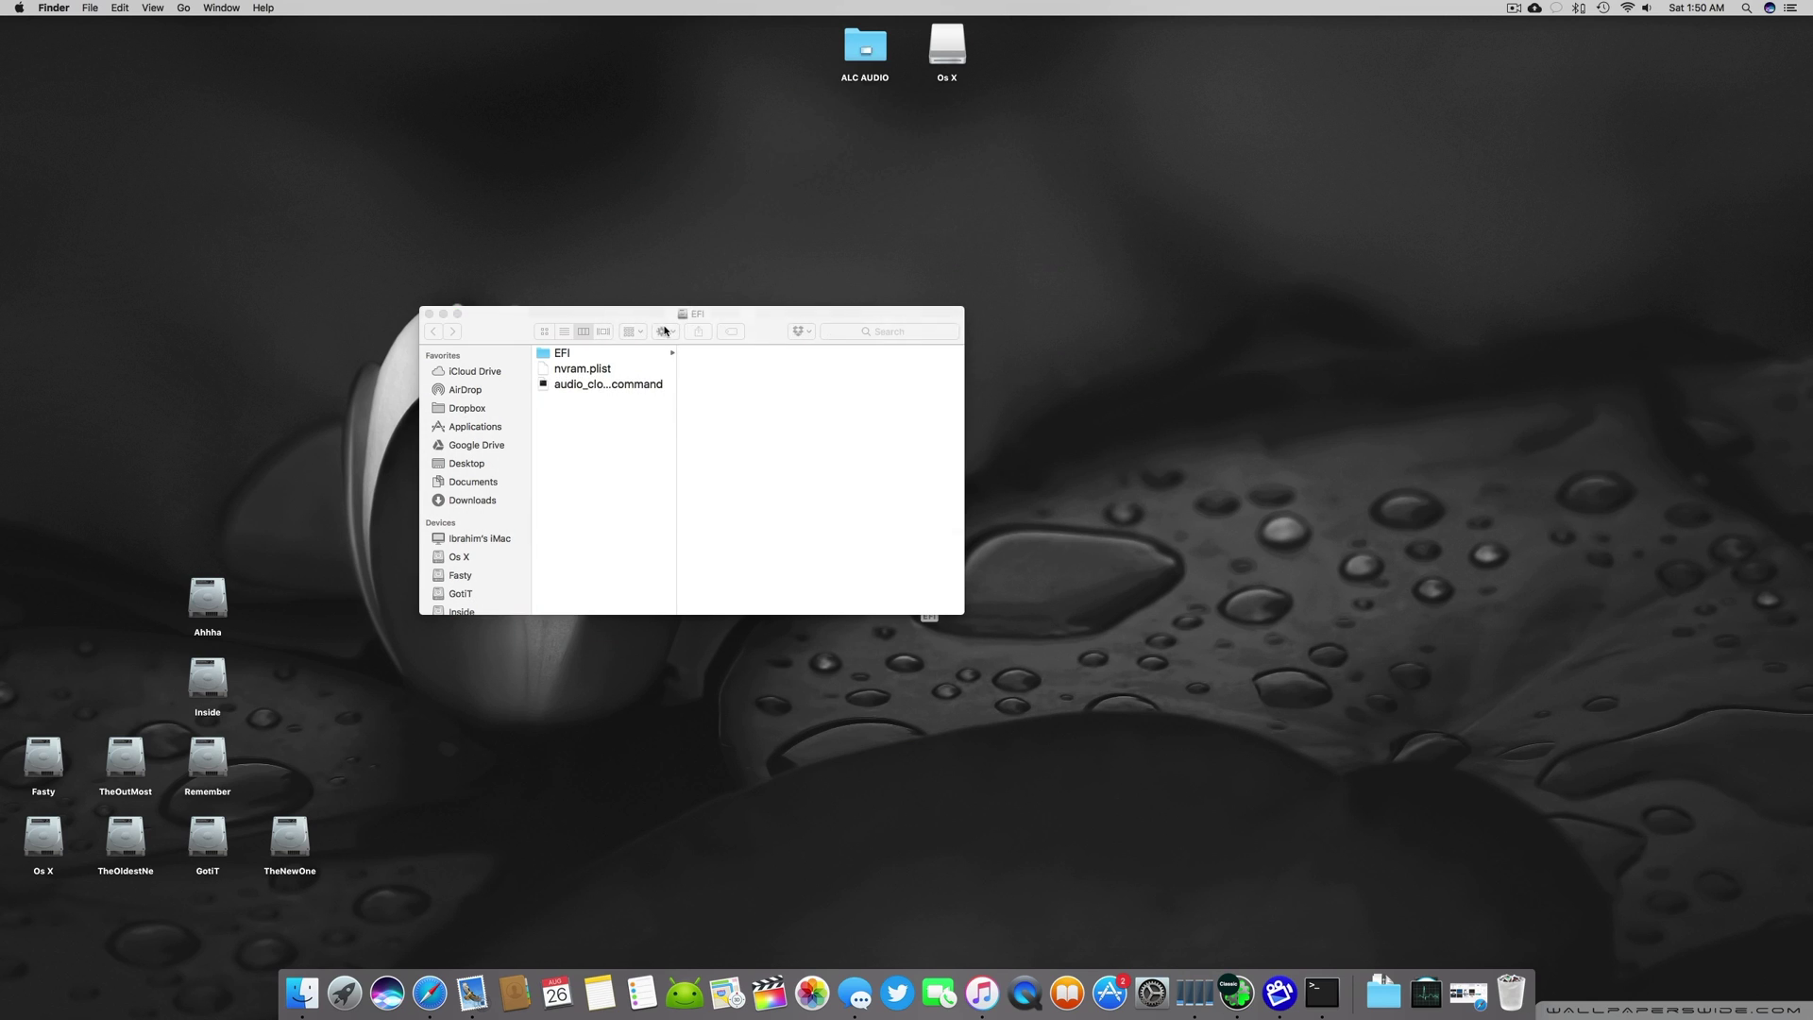
left_click_drag(665, 330, 950, 194)
left_click(857, 247)
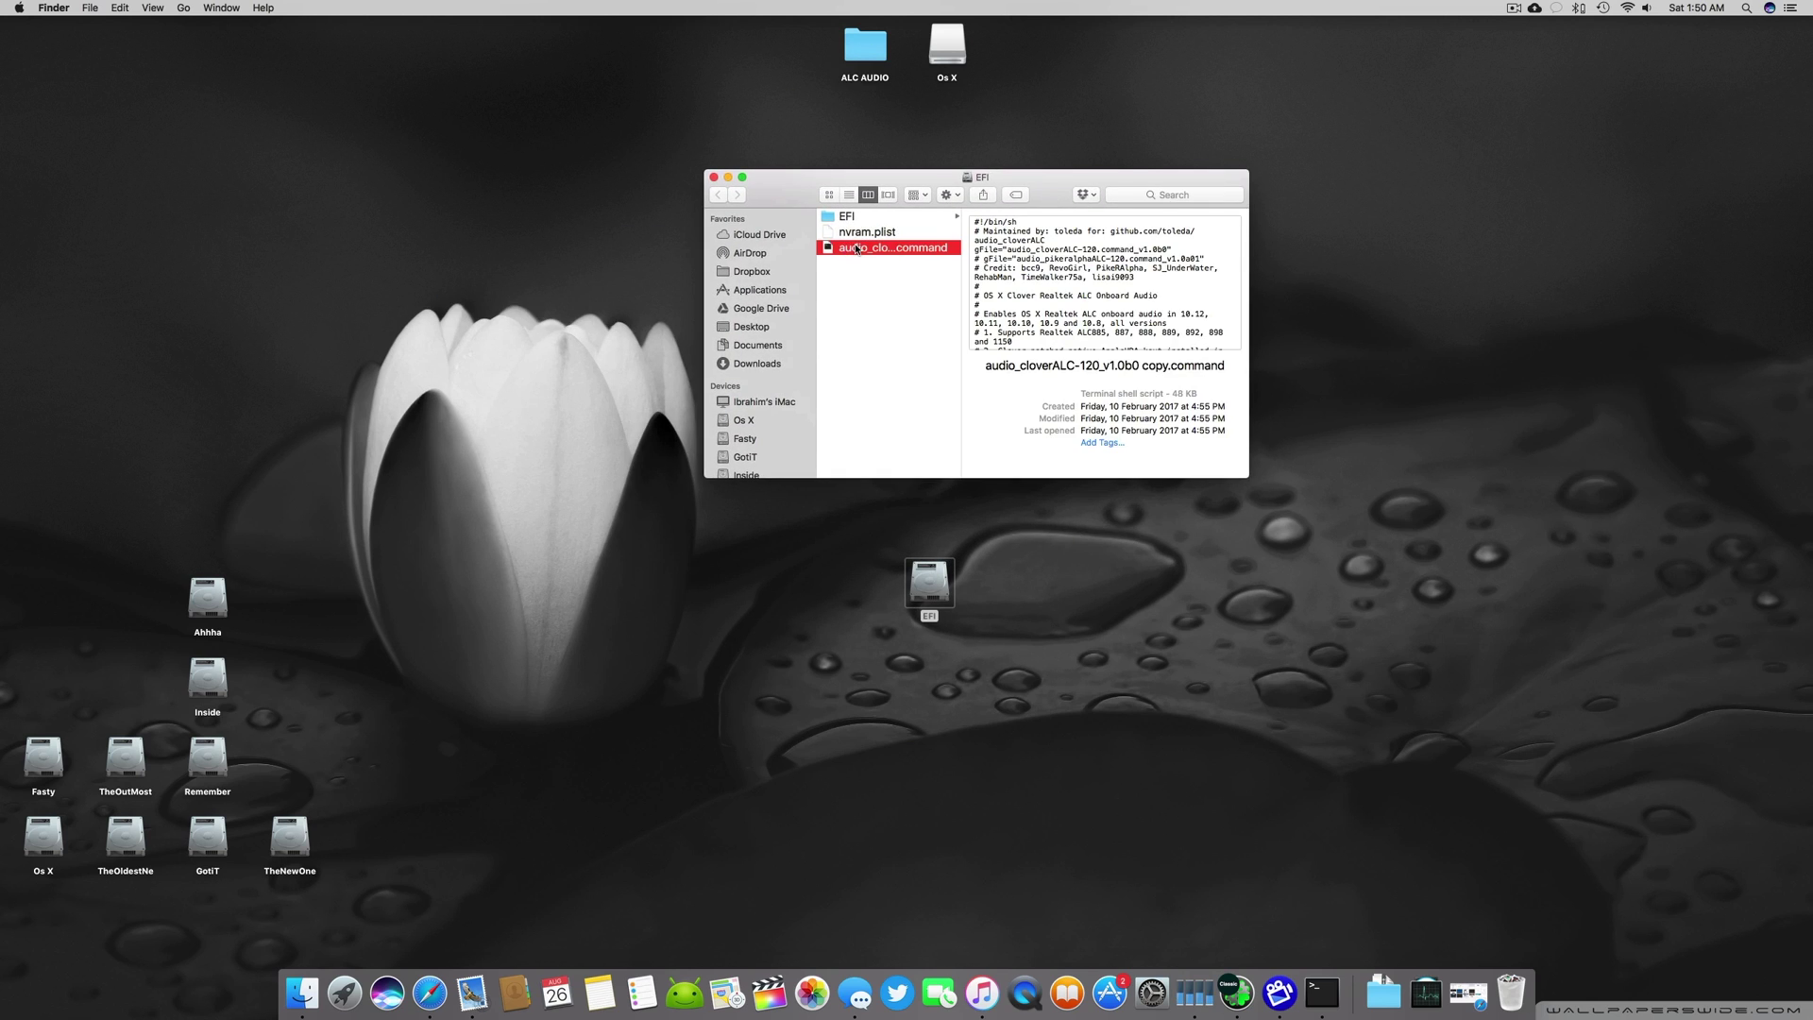
Launch the audio_cloverALC-120 script from EFI, authenticate with the admin password, and enlarge Terminal.
double_click(857, 247)
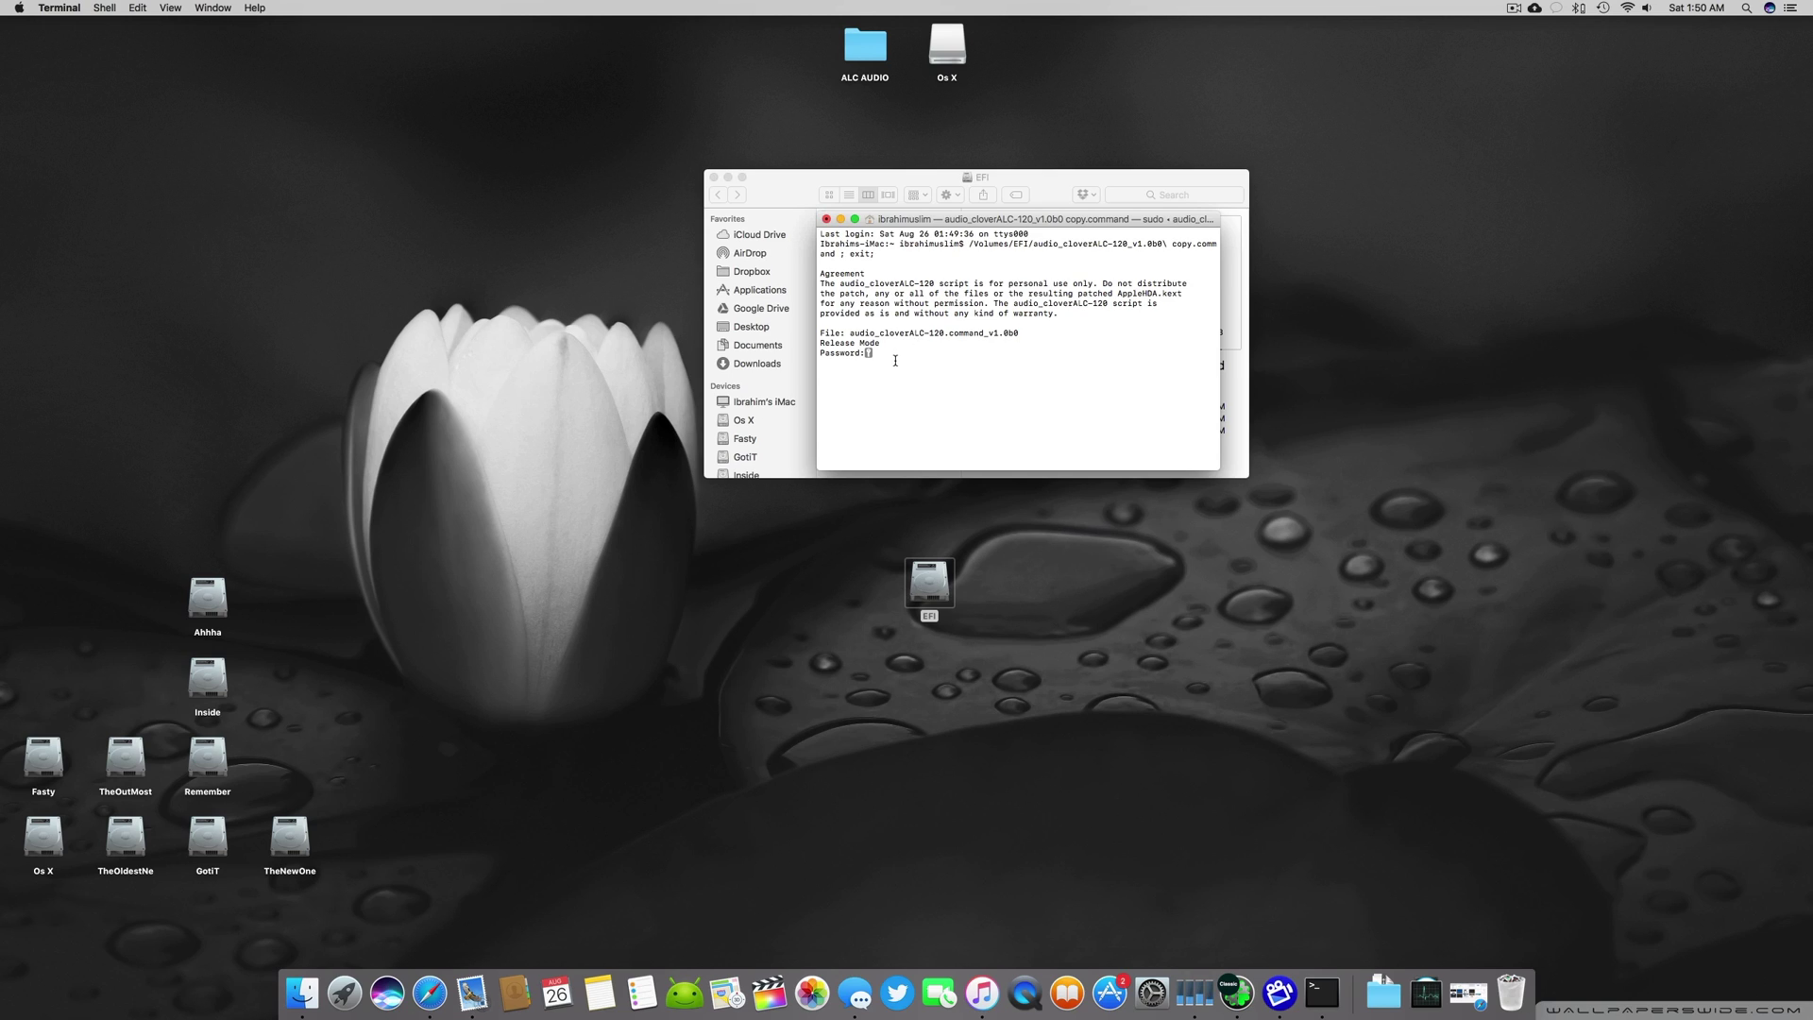
key("Return")
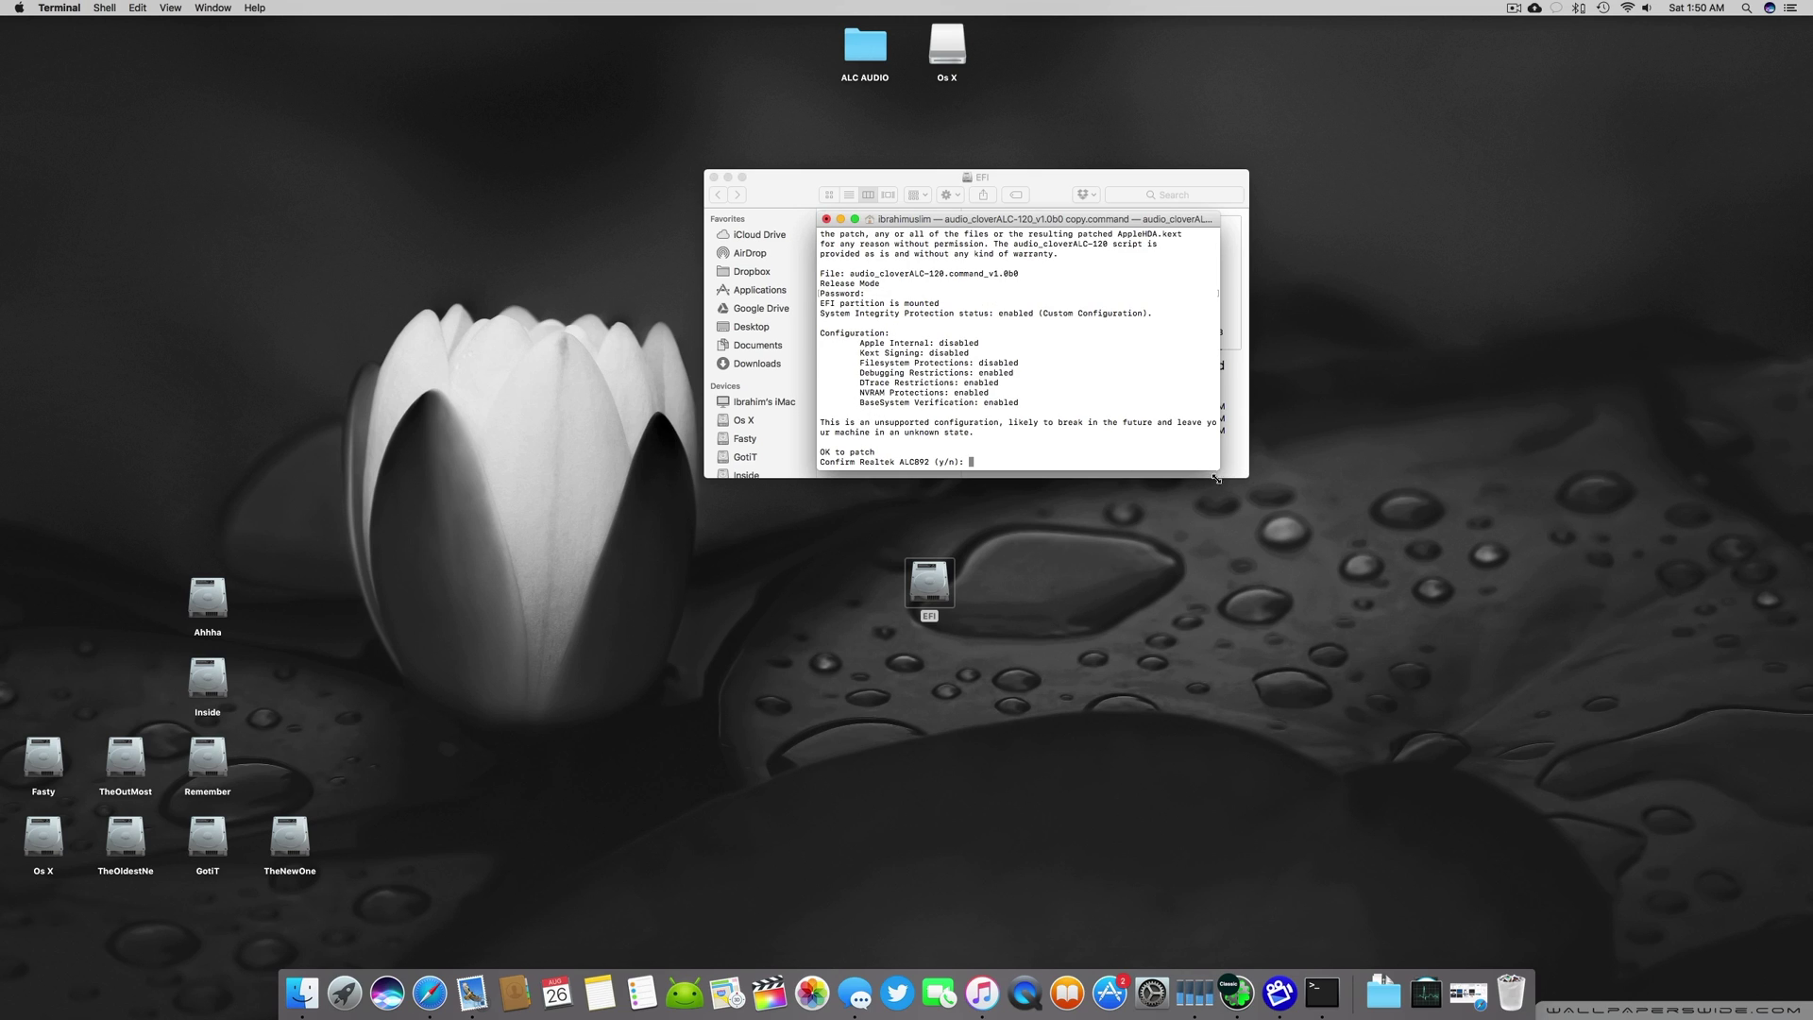
left_click_drag(1217, 472, 1182, 612)
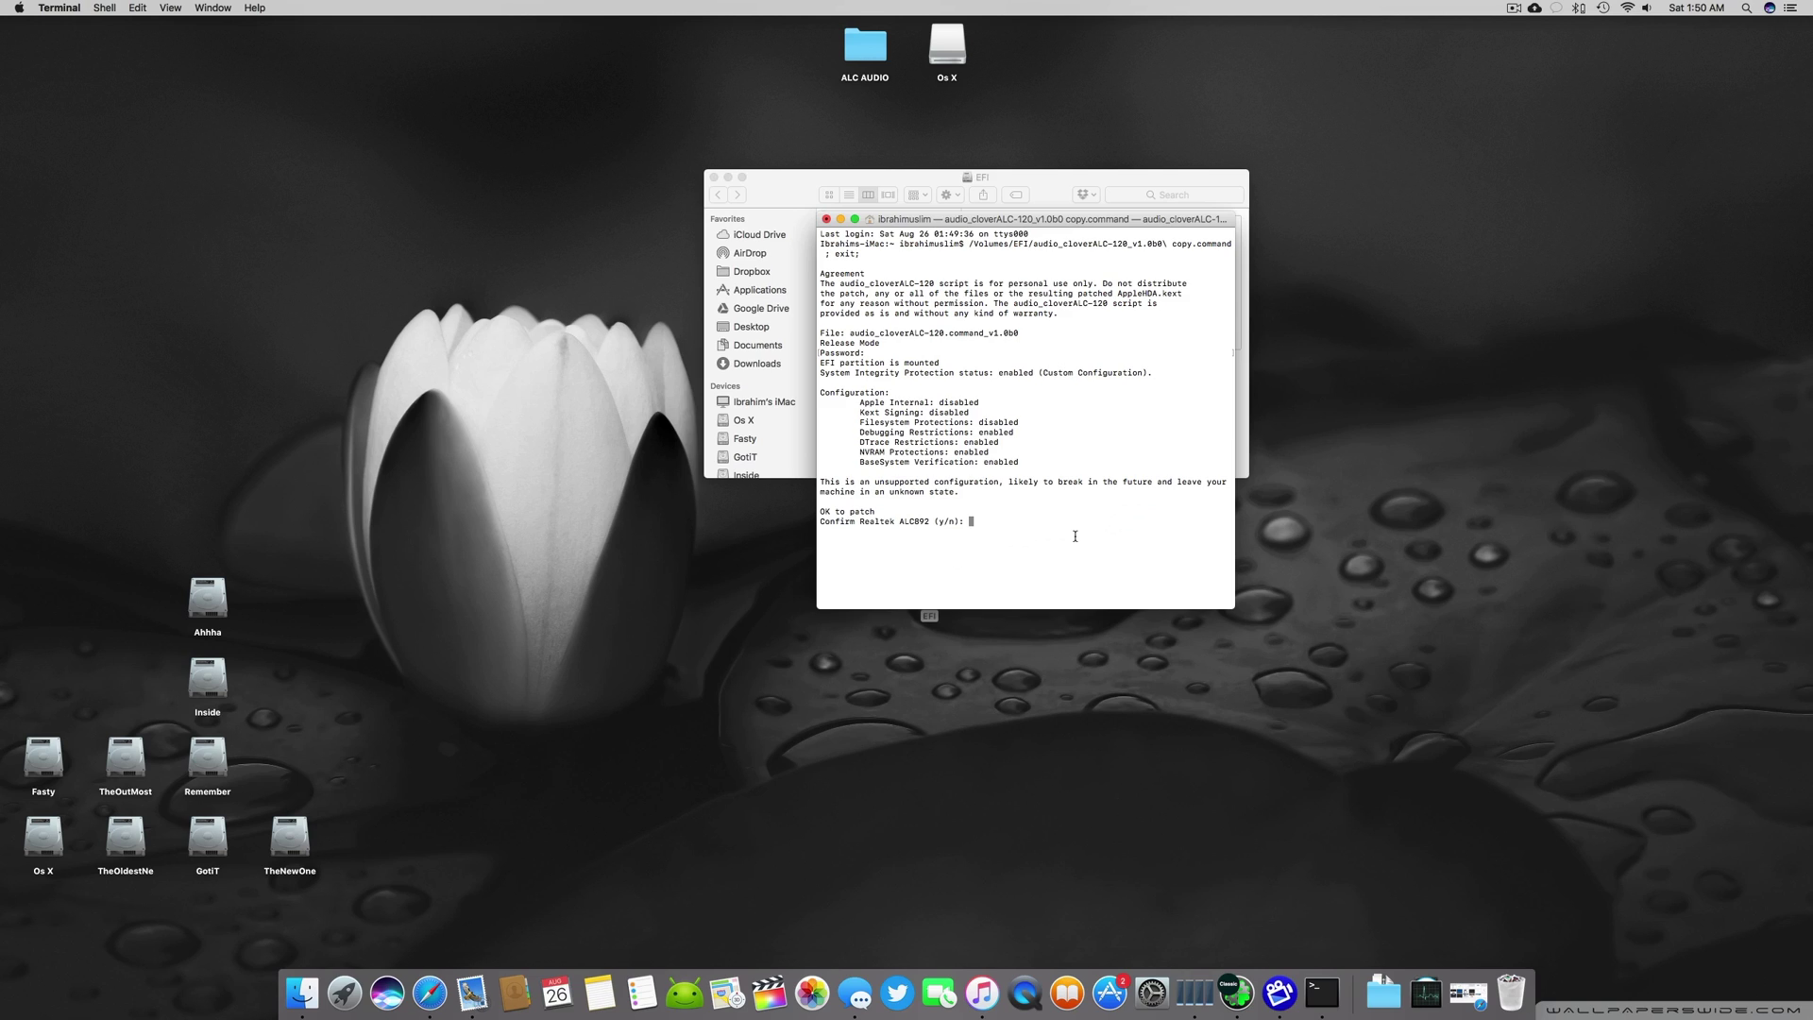
Answer y to confirm Realtek ALC892, Clover audio ID injection, and audio ID 1.
type("y")
key("Return")
type("y")
key("Return")
type("y")
key("Return")
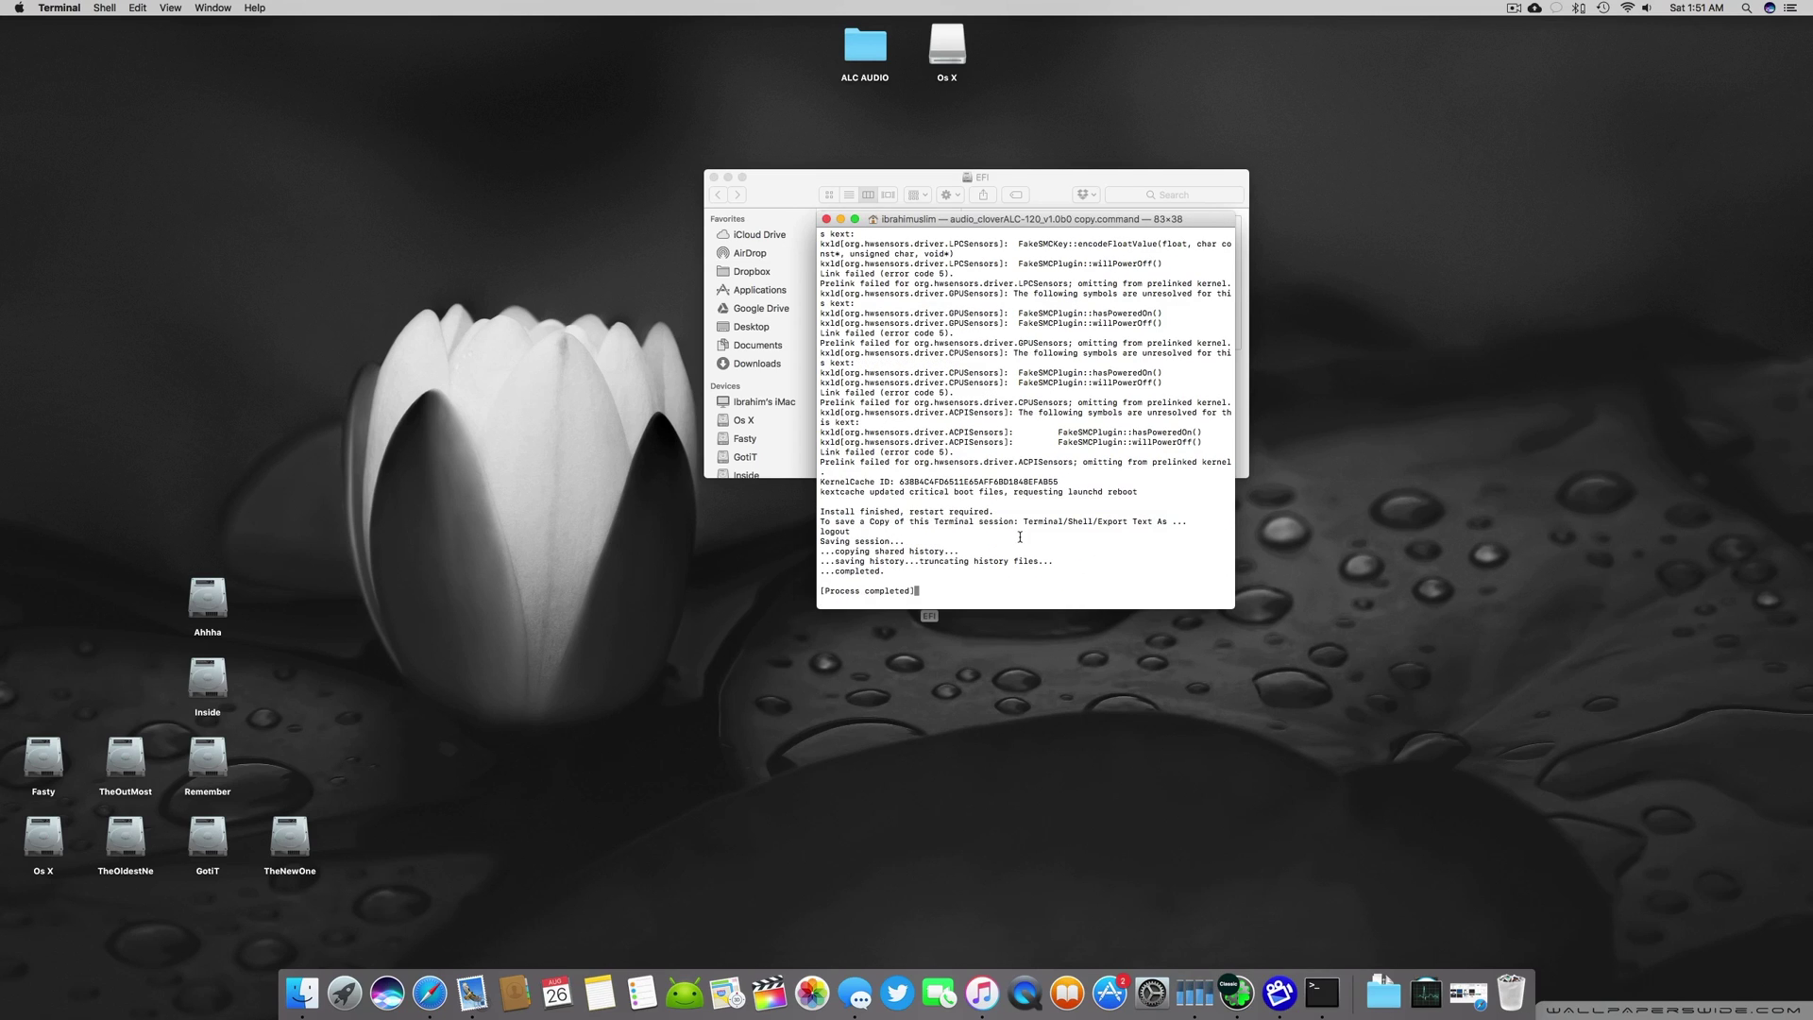
Close the finished Terminal window and the EFI Finder window.
left_click(827, 220)
left_click(714, 177)
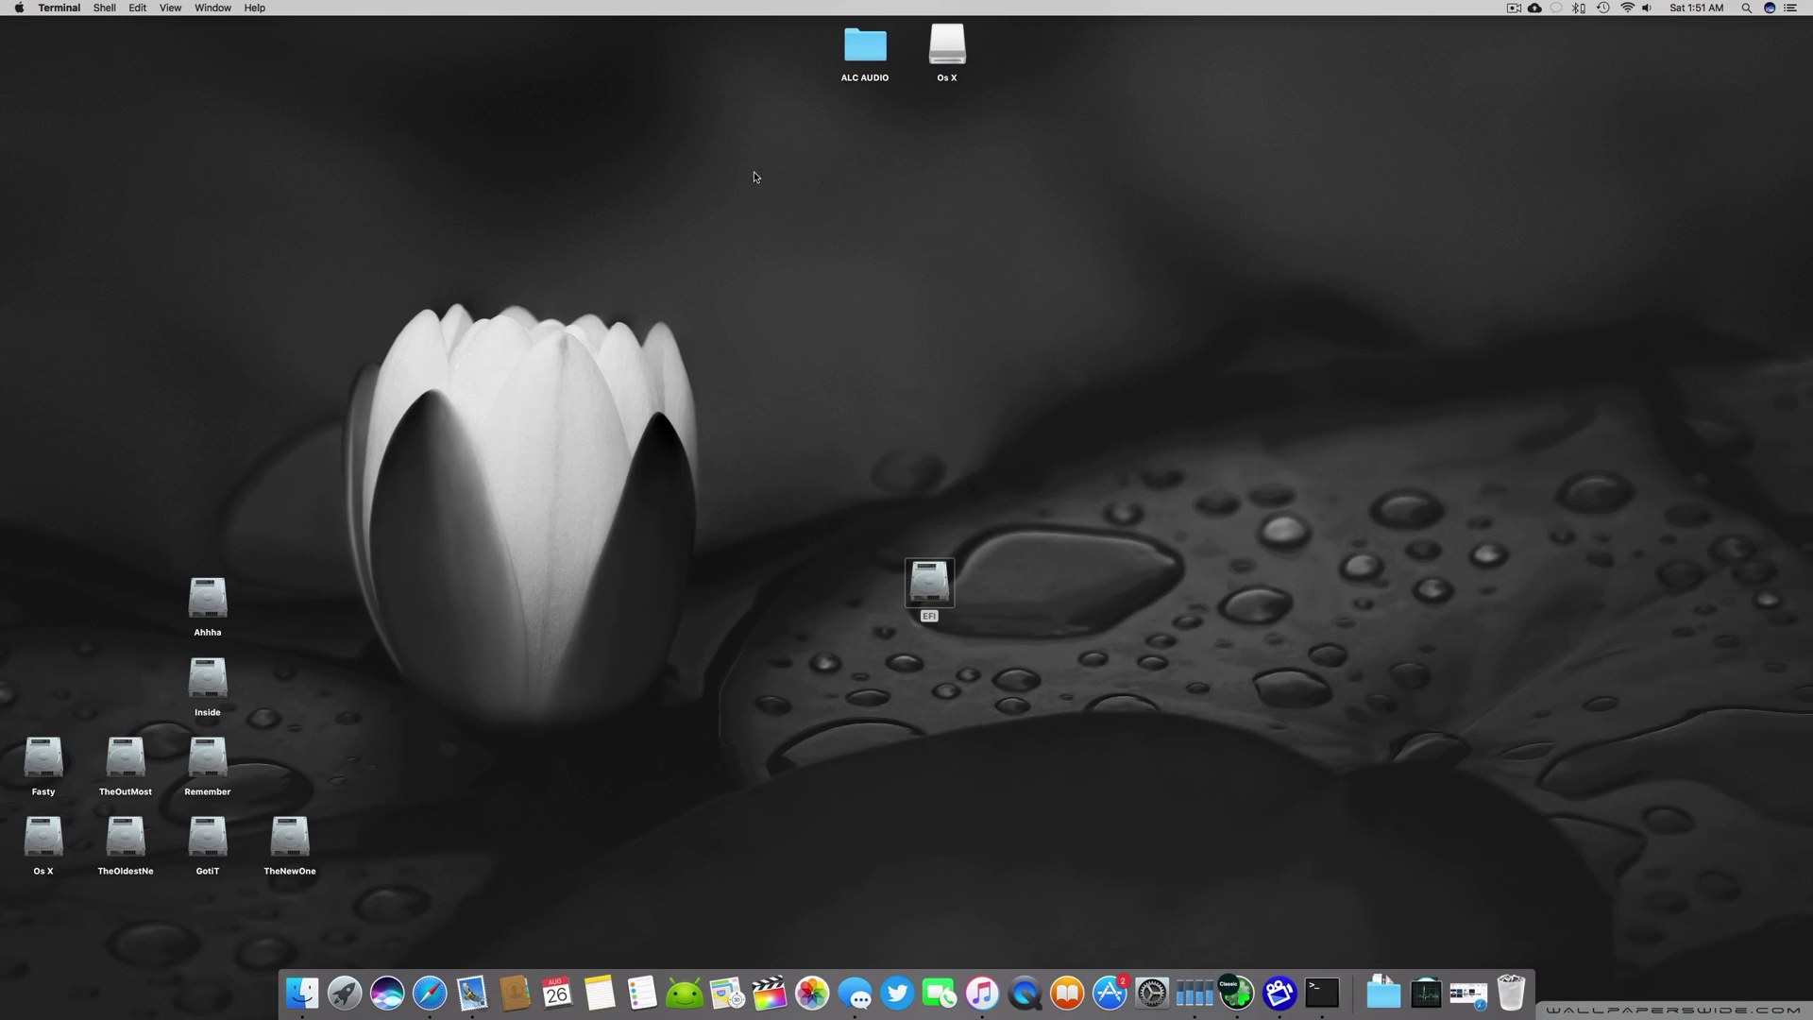